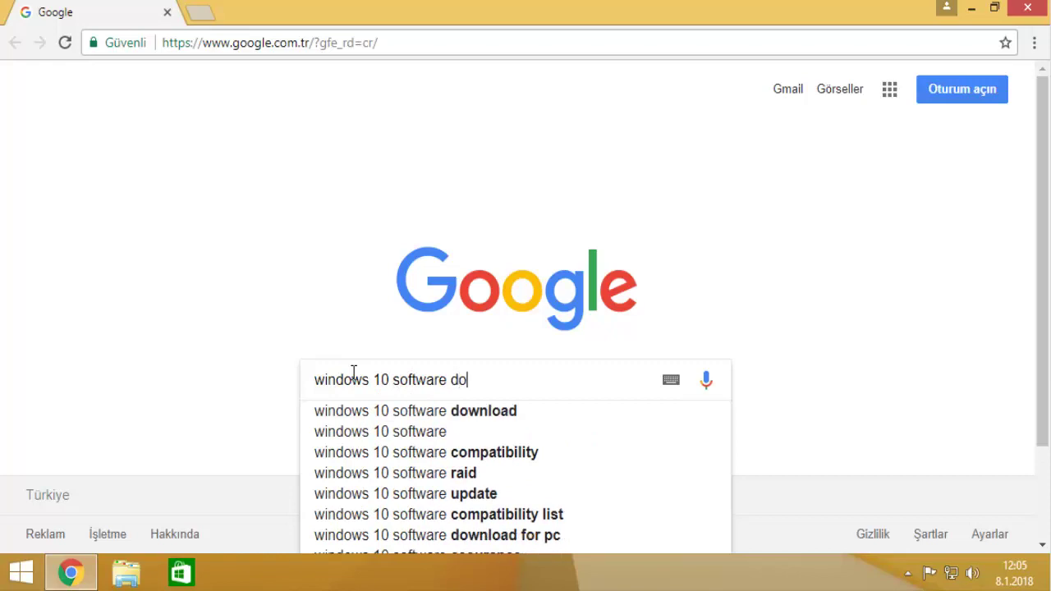
Step: Replace the query text after "windows 10" and search Google for "windows 10 media creation tool"
{"action": "key", "text": "BackSpace"}
{"action": "key", "text": "BackSpace"}
{"action": "key", "text": "BackSpace"}
{"action": "key", "text": "BackSpace"}
{"action": "key", "text": "BackSpace"}
{"action": "key", "text": "BackSpace"}
{"action": "key", "text": "BackSpace"}
{"action": "key", "text": "BackSpace"}
{"action": "key", "text": "BackSpace"}
{"action": "key", "text": "BackSpace"}
{"action": "key", "text": "BackSpace"}
{"action": "key", "text": "BackSpace"}
{"action": "key", "text": "BackSpace"}
{"action": "key", "text": "BackSpace"}
{"action": "key", "text": "BackSpace"}
{"action": "key", "text": "BackSpace"}
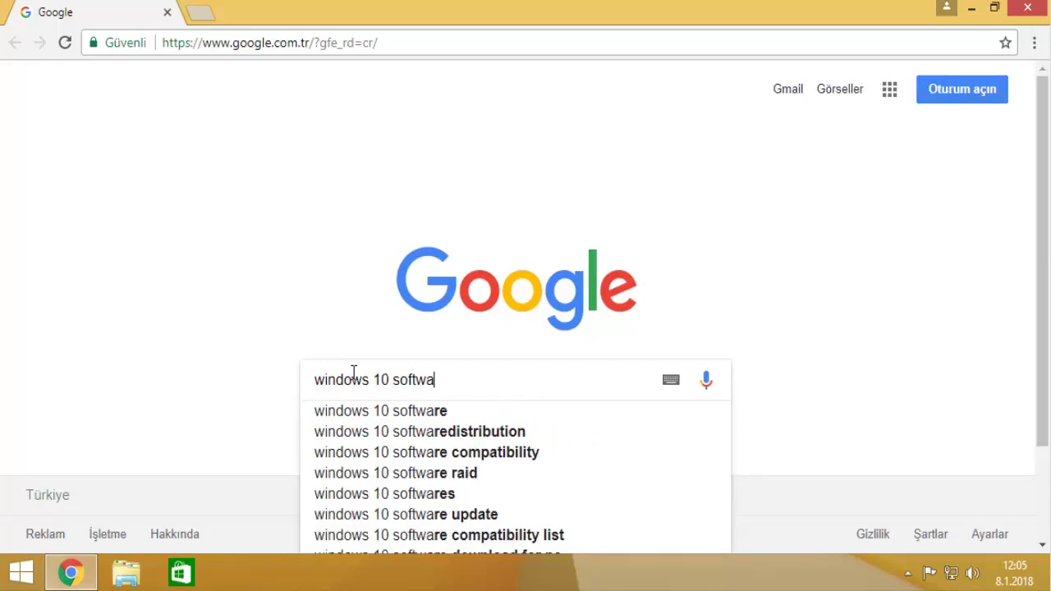
{"action": "type", "text": "media "}
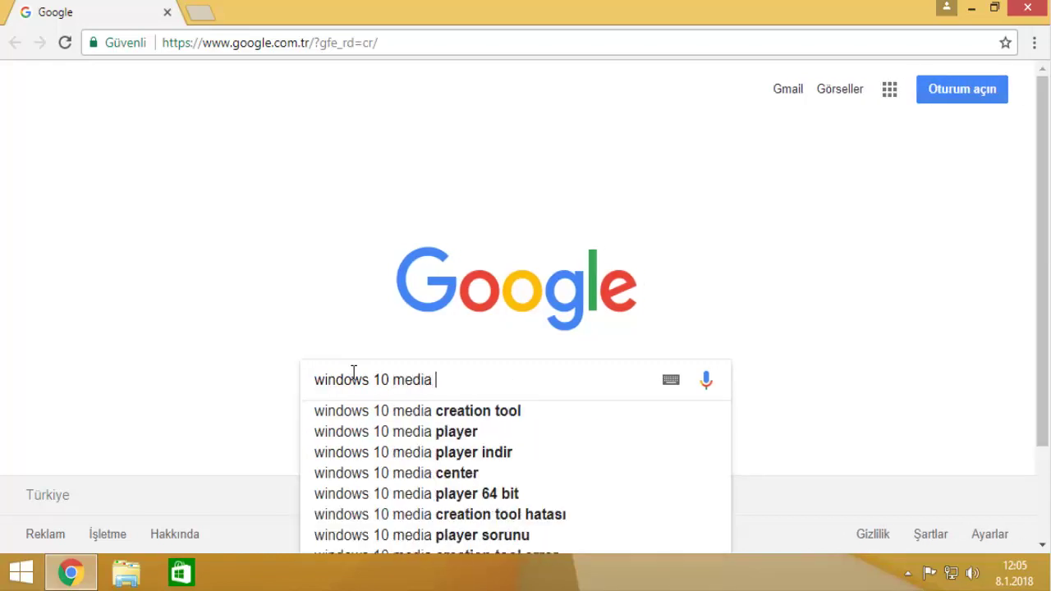
{"action": "type", "text": "creation tool"}
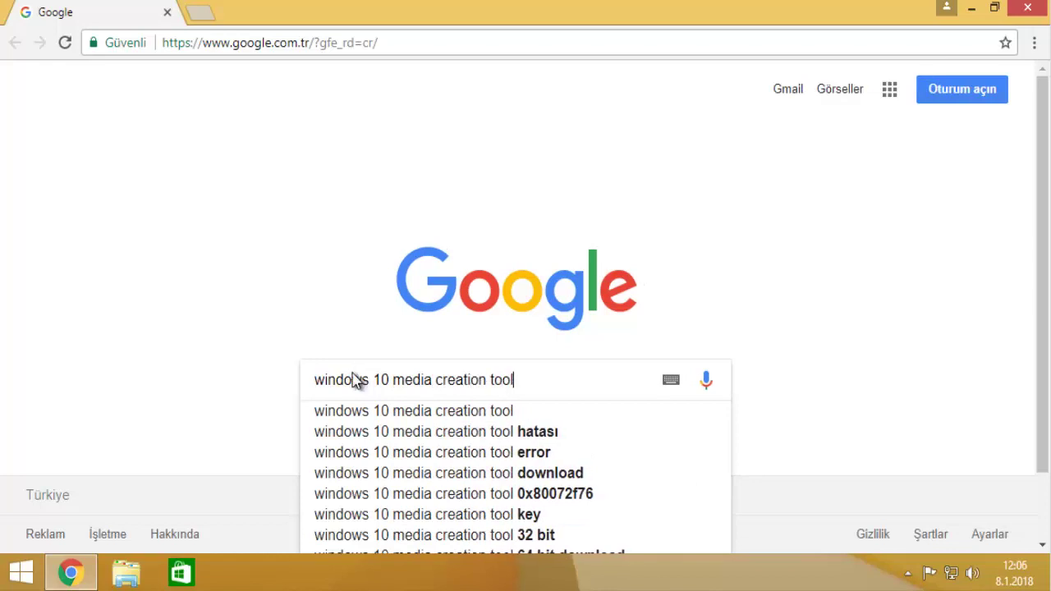
{"action": "key", "text": "Return"}
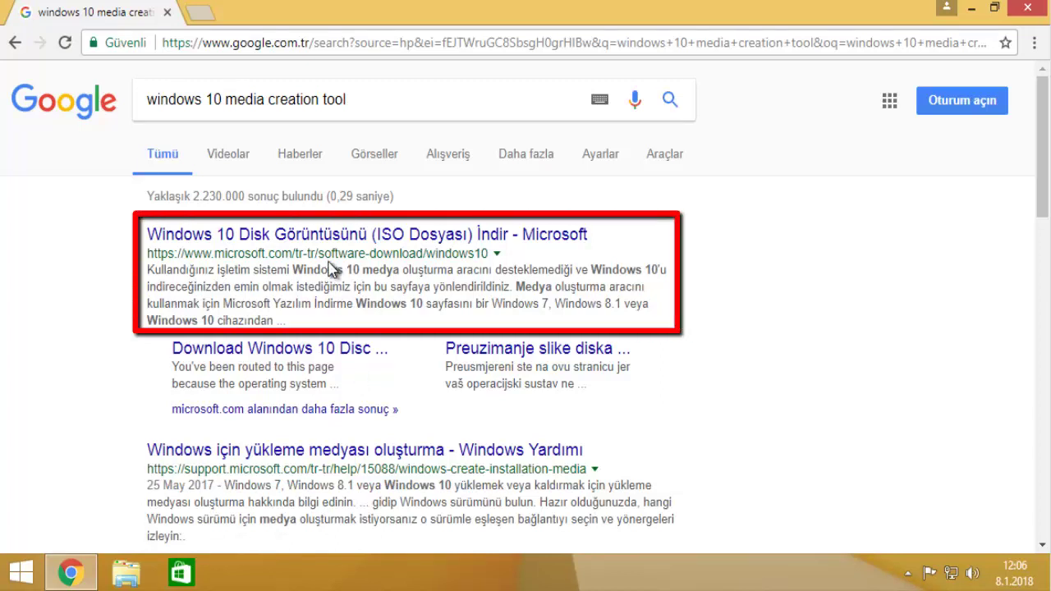
Step: Download MediaCreationTool from Microsoft's Windows 10 download page to the desktop (Masaüstü) and close the browser
{"action": "left_click", "coordinate": [291, 237]}
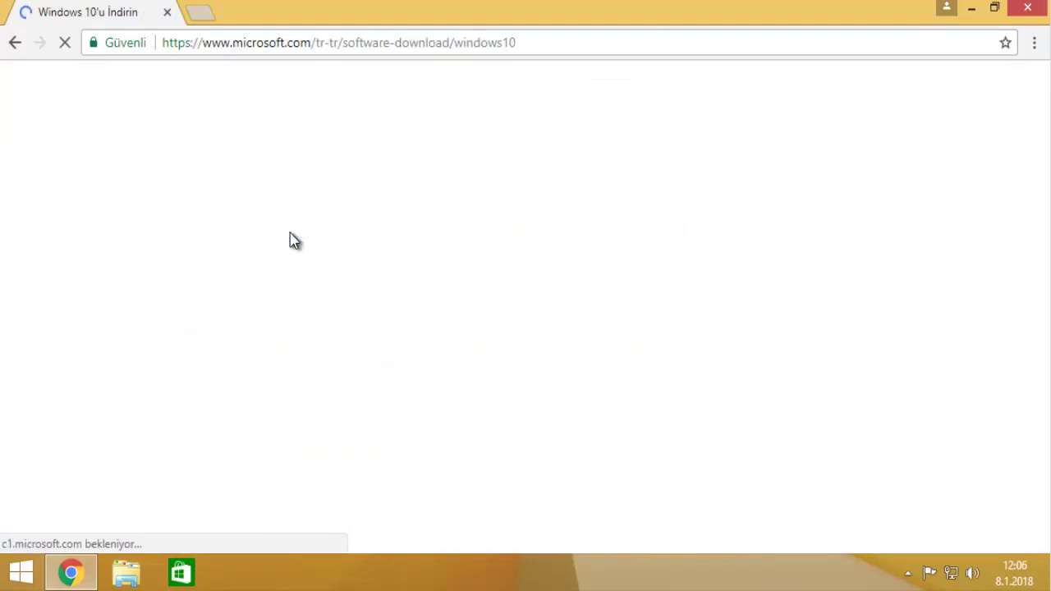
{"action": "scroll", "coordinate": [284, 403], "scroll_direction": "down", "scroll_amount": 1}
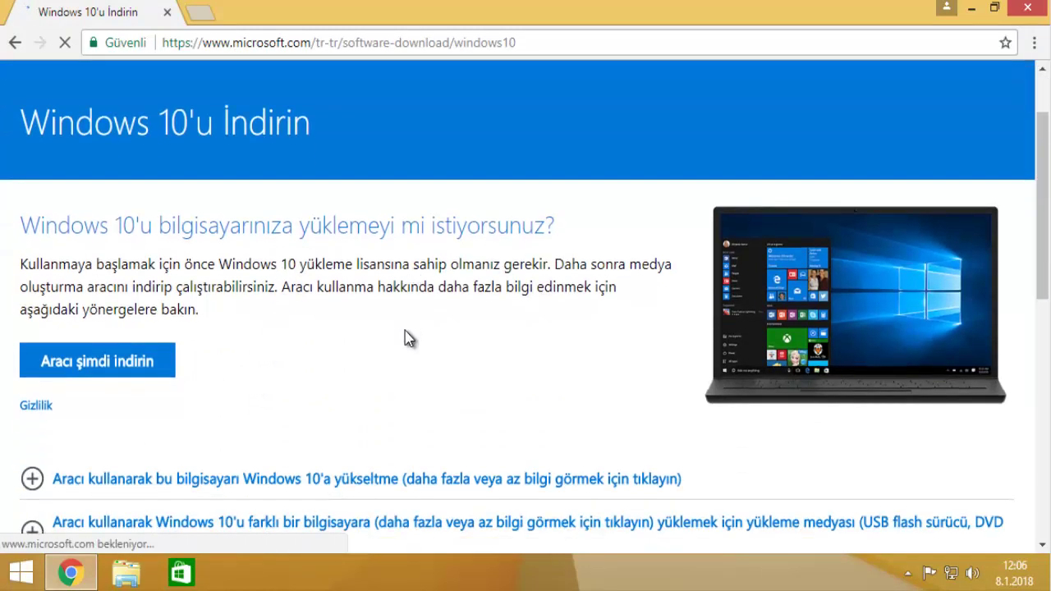
{"action": "scroll", "coordinate": [402, 339], "scroll_direction": "down", "scroll_amount": 1}
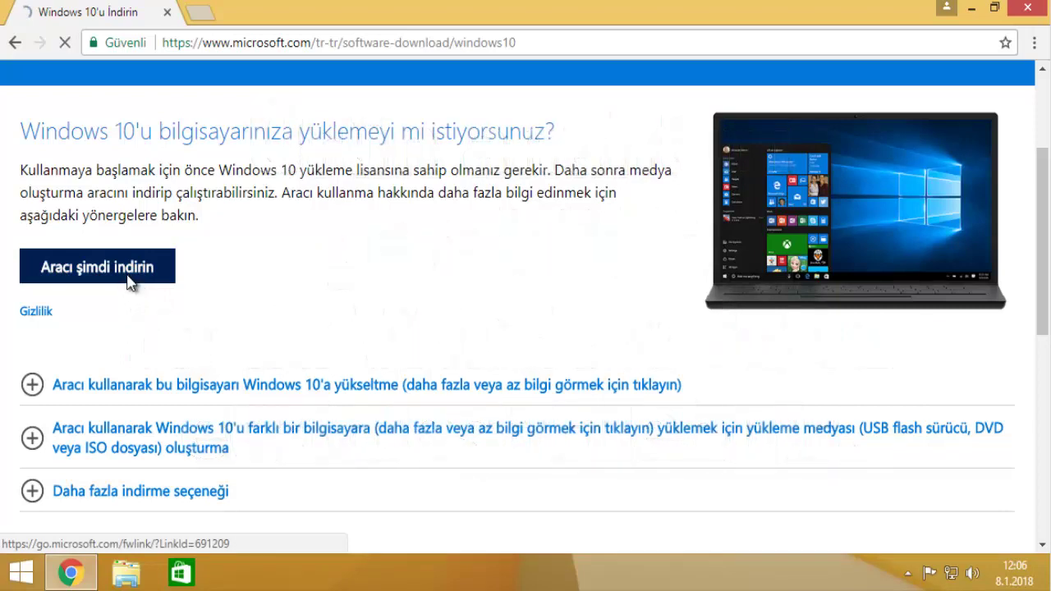
{"action": "left_click", "coordinate": [128, 284]}
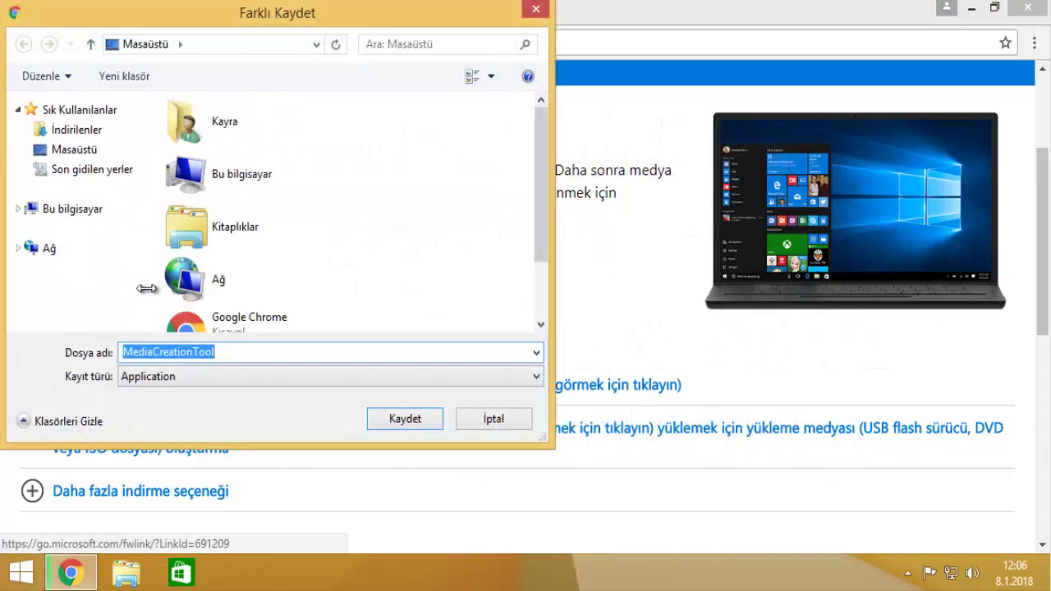
{"action": "left_click", "coordinate": [398, 431]}
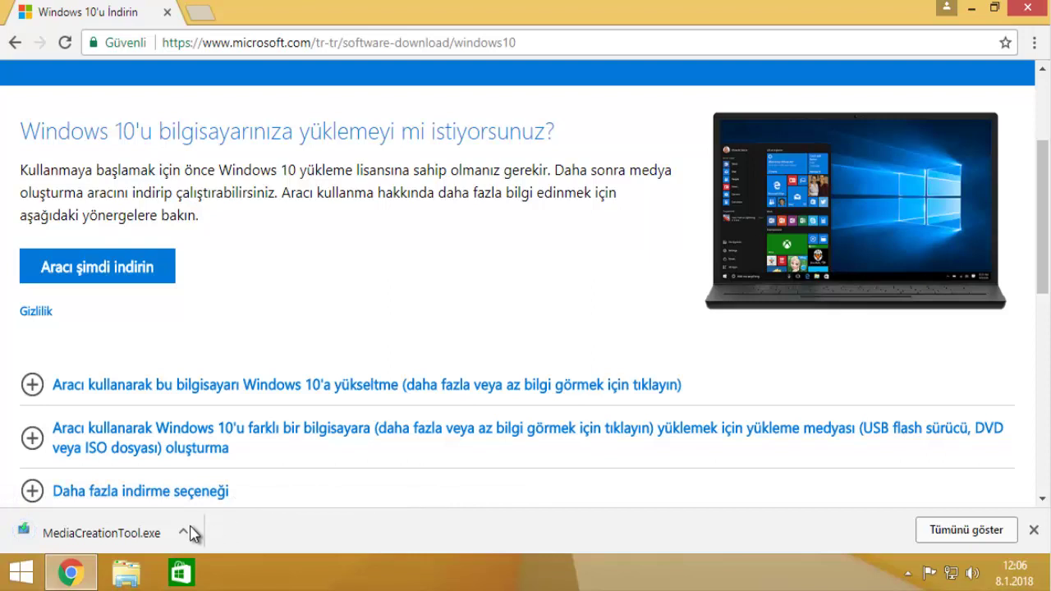
{"action": "left_click", "coordinate": [1026, 10]}
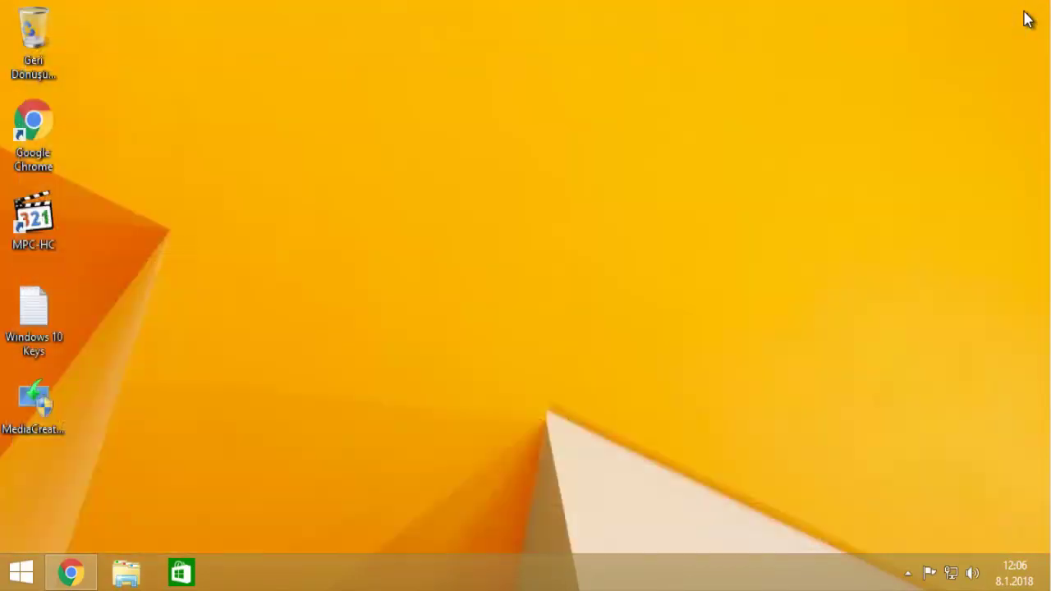
Step: Run MediaCreationTool from the desktop, allow it to make changes to the computer, and accept the licence terms
{"action": "double_click", "coordinate": [29, 401]}
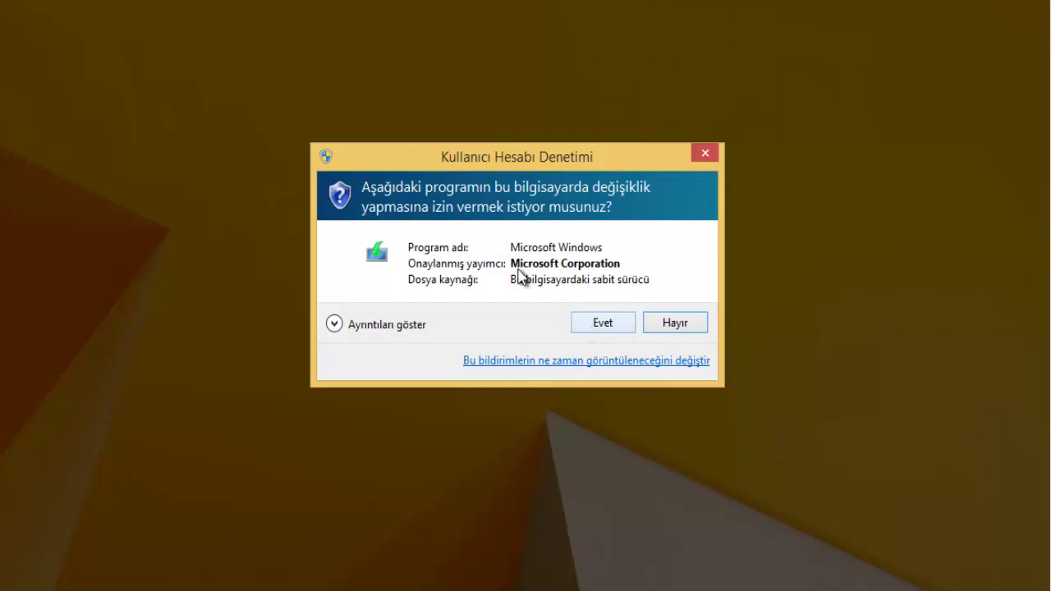
{"action": "left_click", "coordinate": [588, 326]}
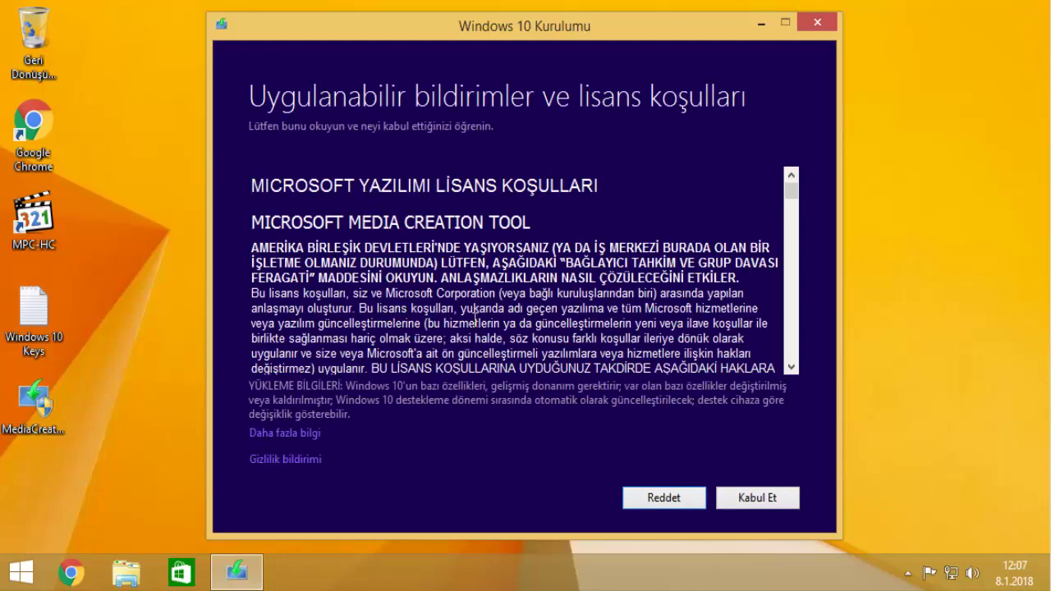
{"action": "scroll", "coordinate": [669, 367], "scroll_direction": "down", "scroll_amount": 5}
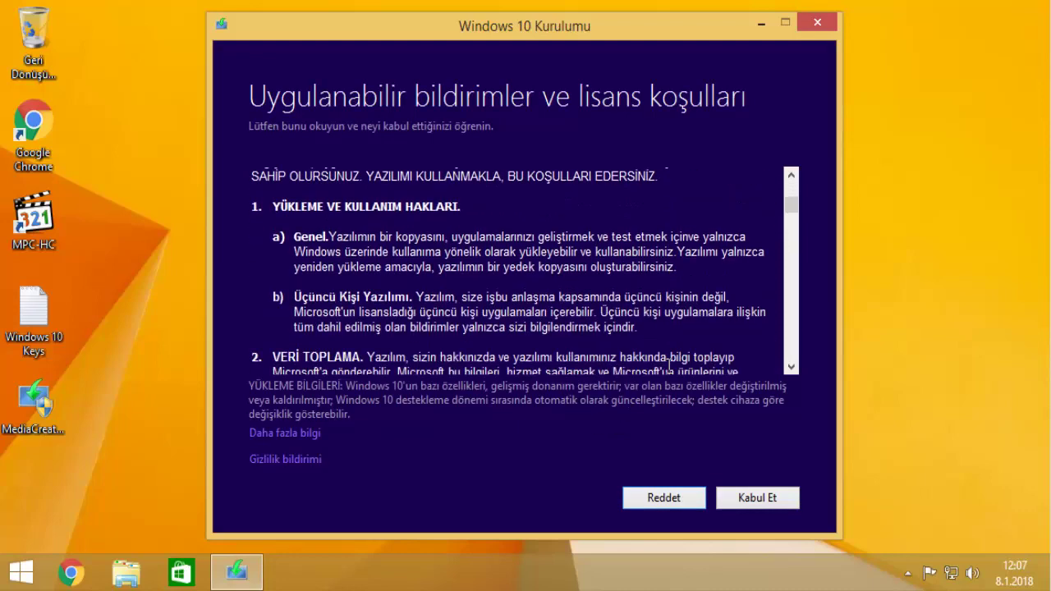
{"action": "scroll", "coordinate": [669, 367], "scroll_direction": "up", "scroll_amount": 5}
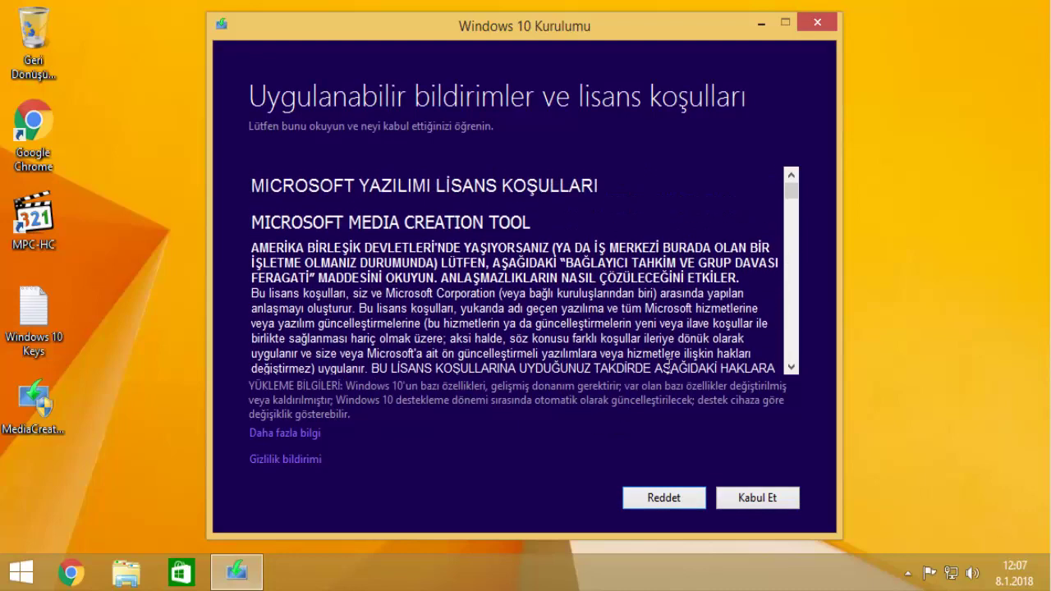
{"action": "left_click", "coordinate": [755, 498]}
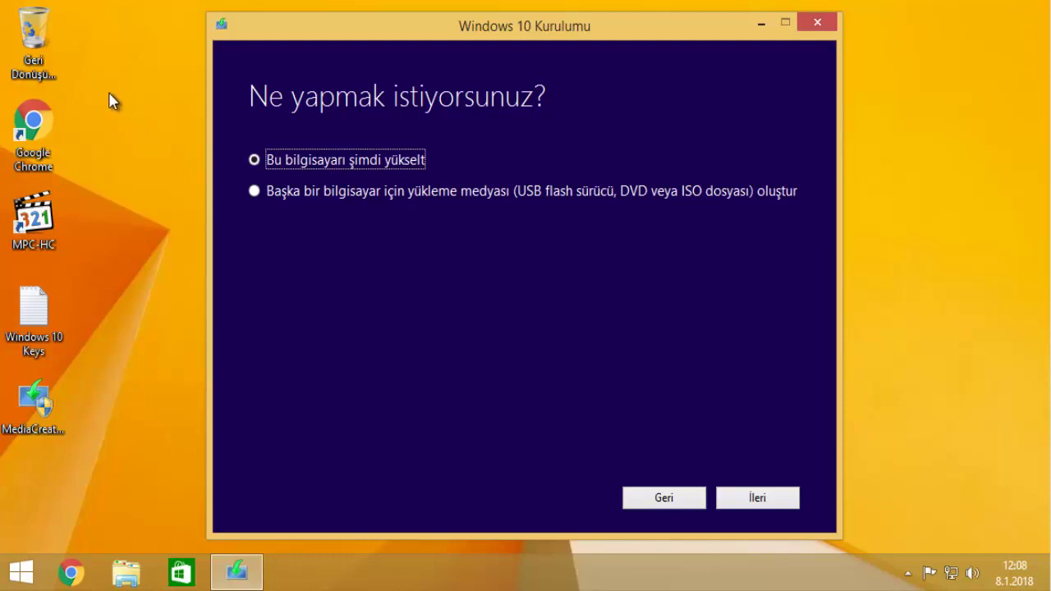
Step: Choose to create installation media (USB flash drive, DVD or ISO file) for another computer and continue
{"action": "left_click_drag", "start_coordinate": [99, 89], "coordinate": [150, 166]}
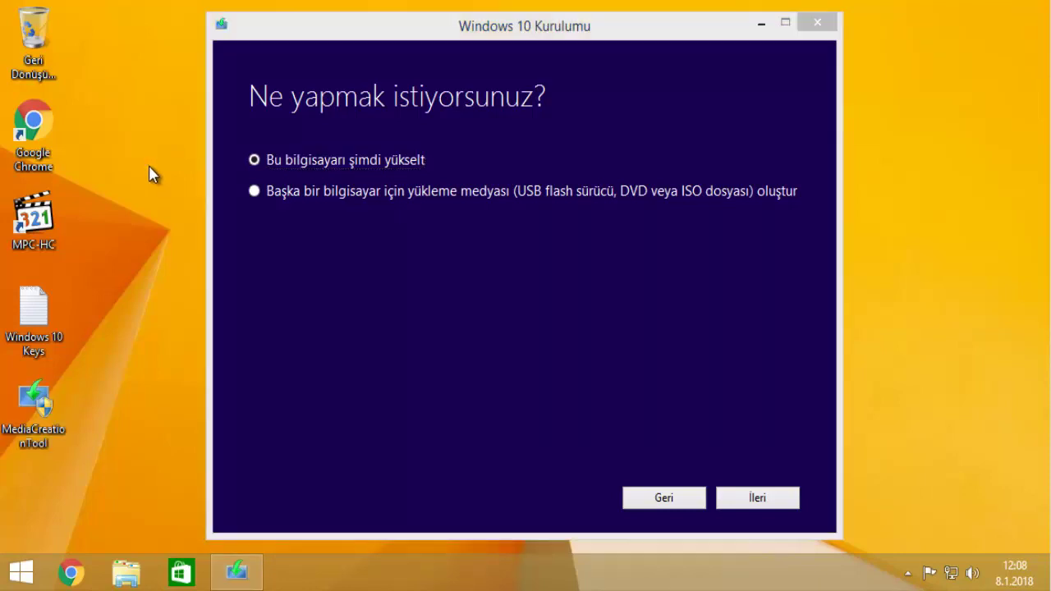
{"action": "left_click", "coordinate": [262, 265]}
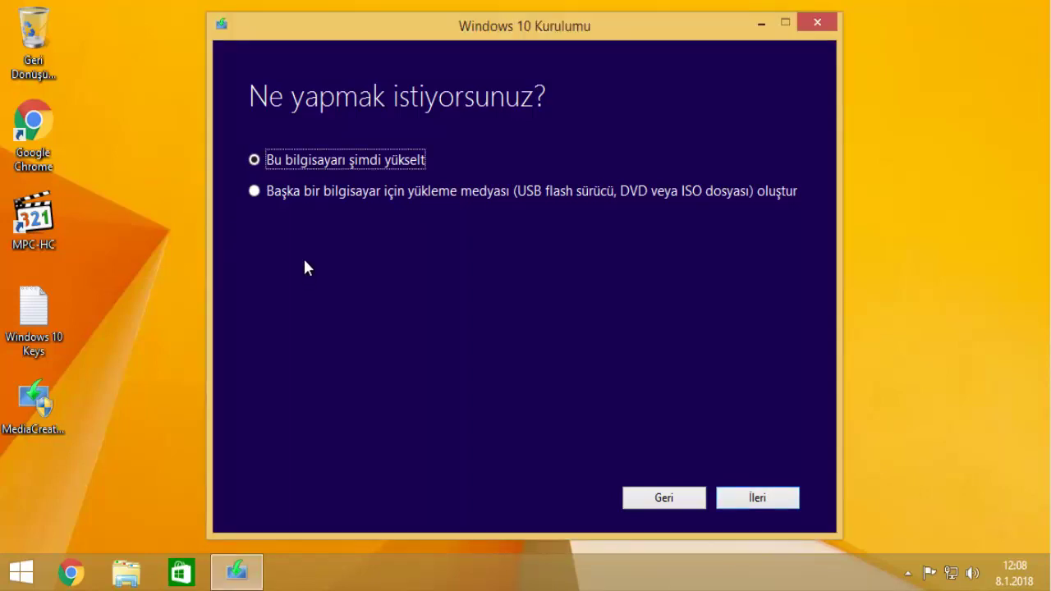
{"action": "left_click", "coordinate": [256, 190]}
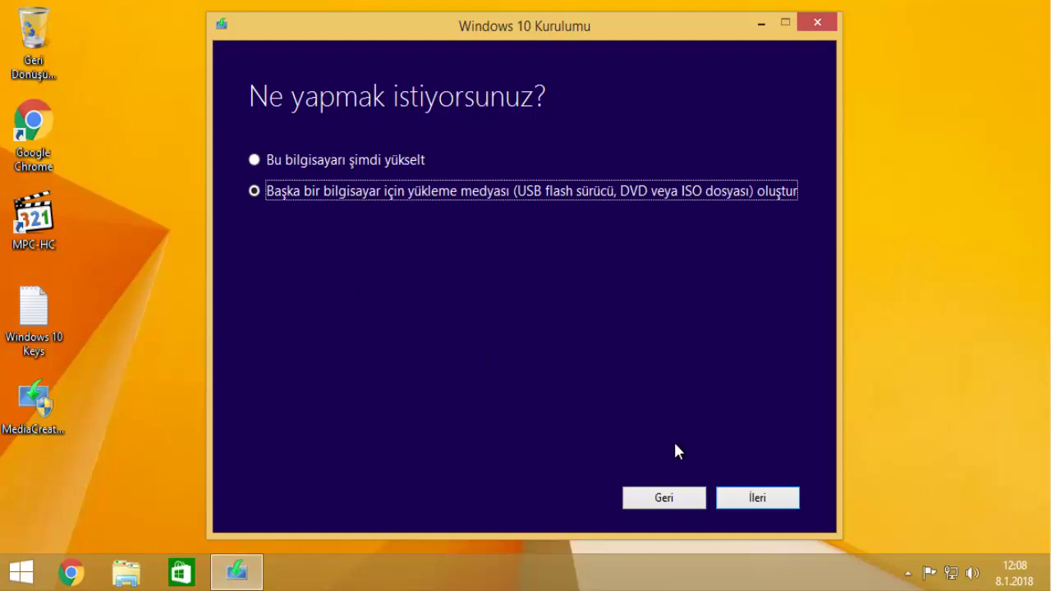
{"action": "left_click", "coordinate": [746, 498]}
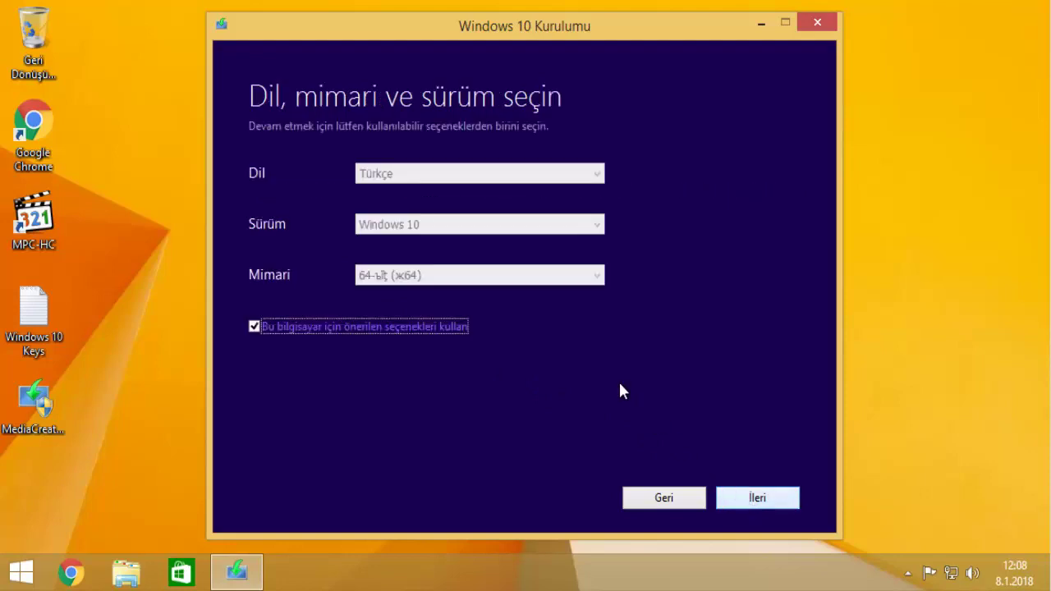
Step: Turn off the recommended options for this computer and review the language and architecture choices, keeping Türkçe and 64-bit (x64)
{"action": "left_click", "coordinate": [270, 326]}
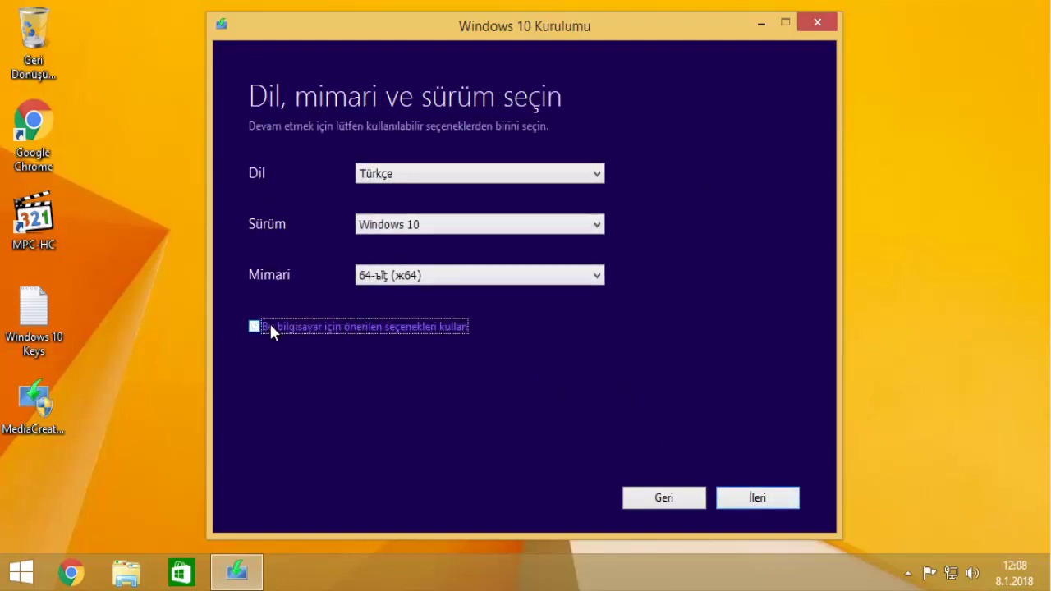
{"action": "left_click", "coordinate": [408, 176]}
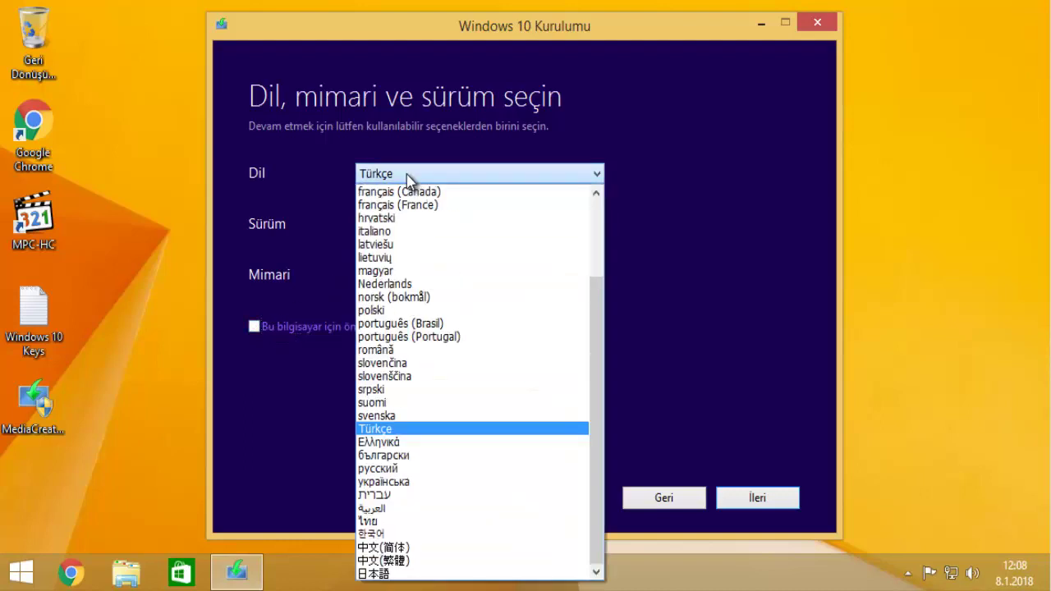
{"action": "left_click", "coordinate": [407, 175]}
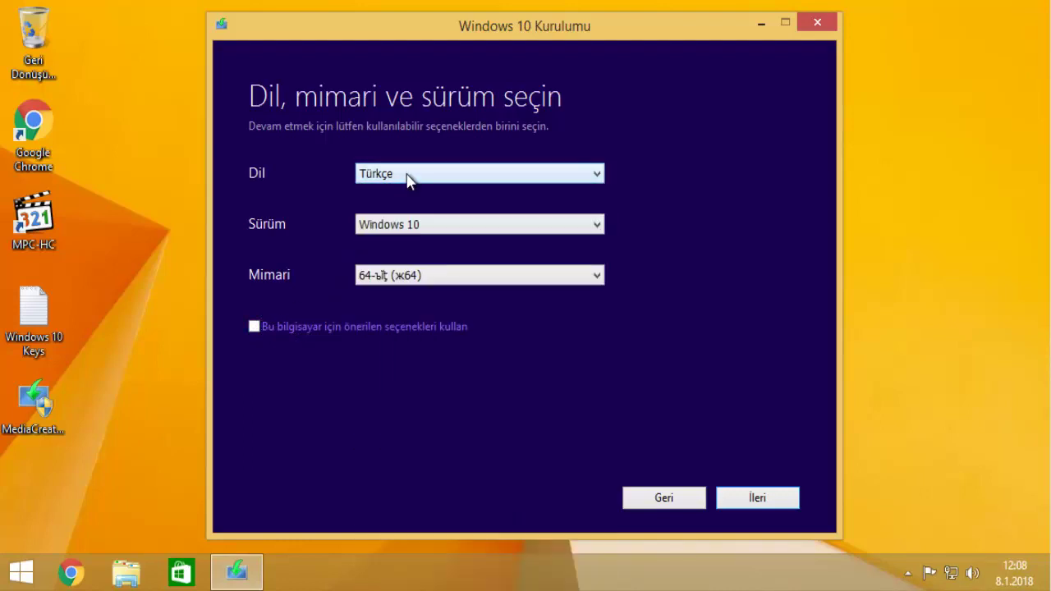
{"action": "left_click", "coordinate": [53, 54]}
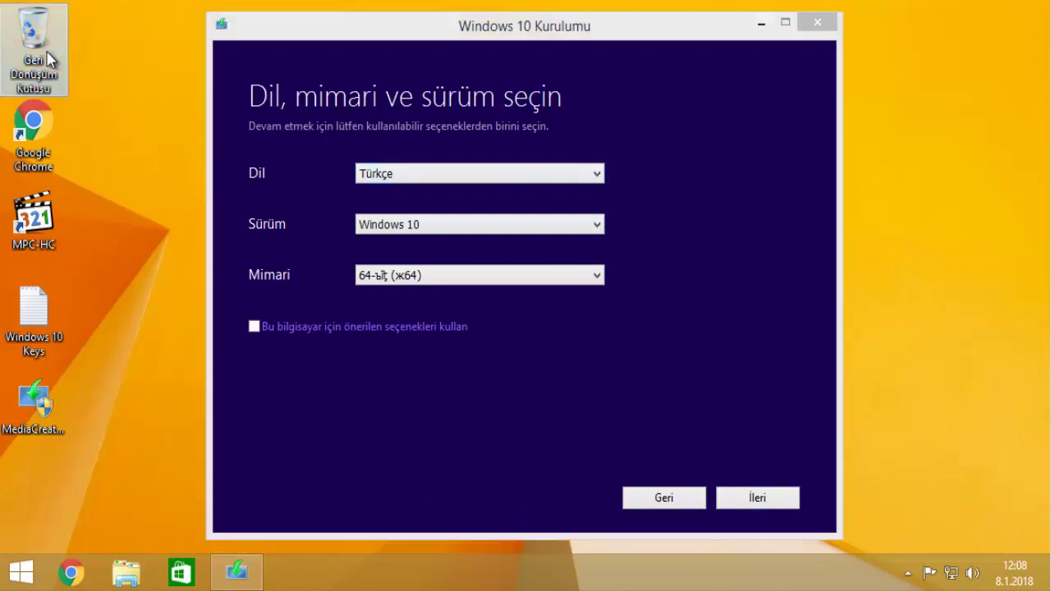
{"action": "left_click", "coordinate": [487, 160]}
{"action": "left_click", "coordinate": [482, 174]}
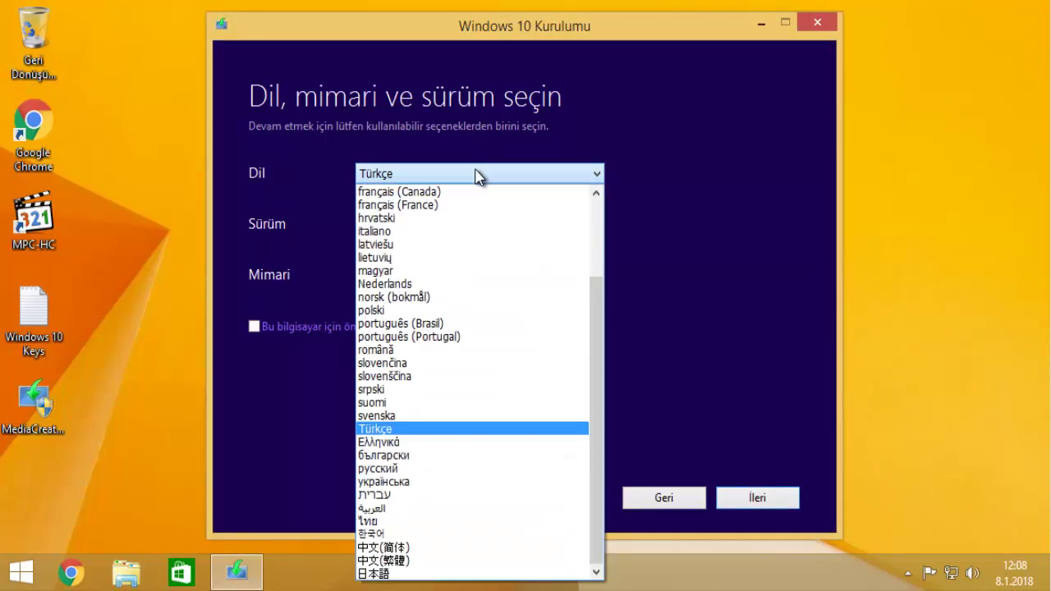
{"action": "left_click", "coordinate": [476, 174]}
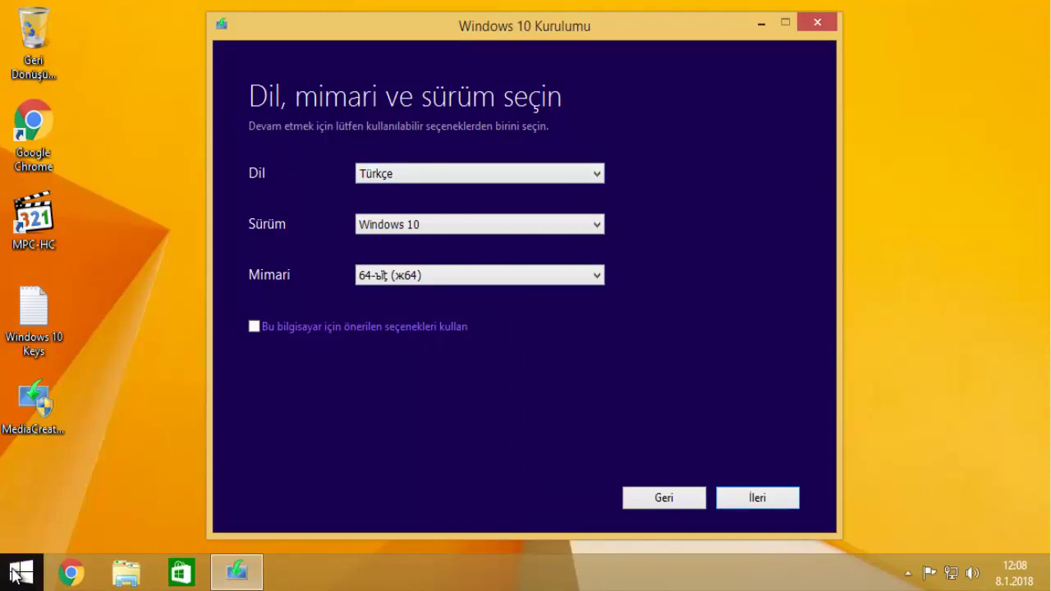
{"action": "left_click", "coordinate": [358, 276]}
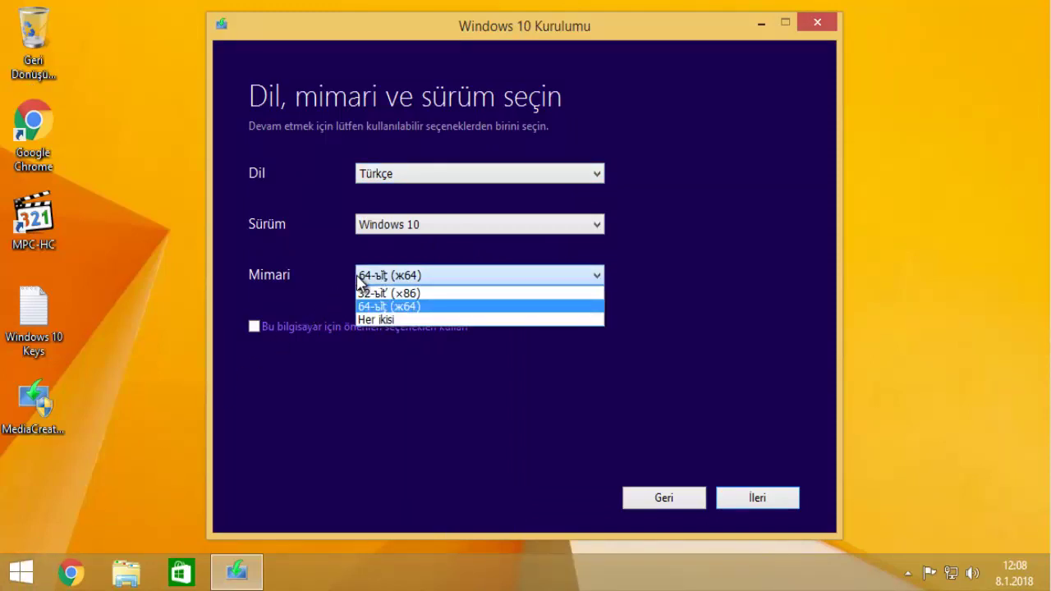
{"action": "left_click", "coordinate": [366, 277]}
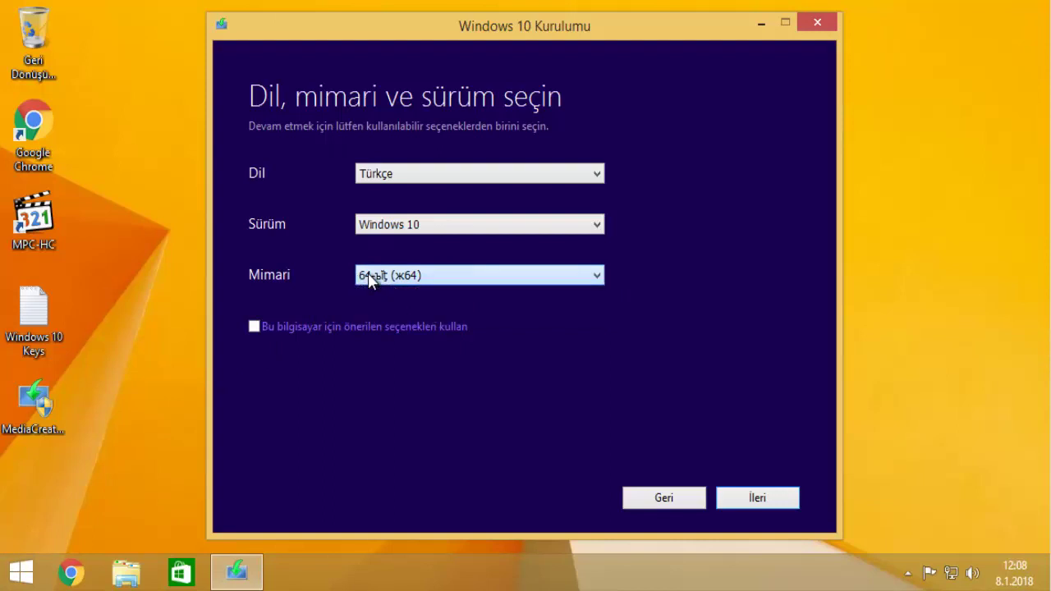
Step: Check the computer's system type in the System information, also showing the route through the Computer (Bilgisayar) properties
{"action": "right_click", "coordinate": [24, 574]}
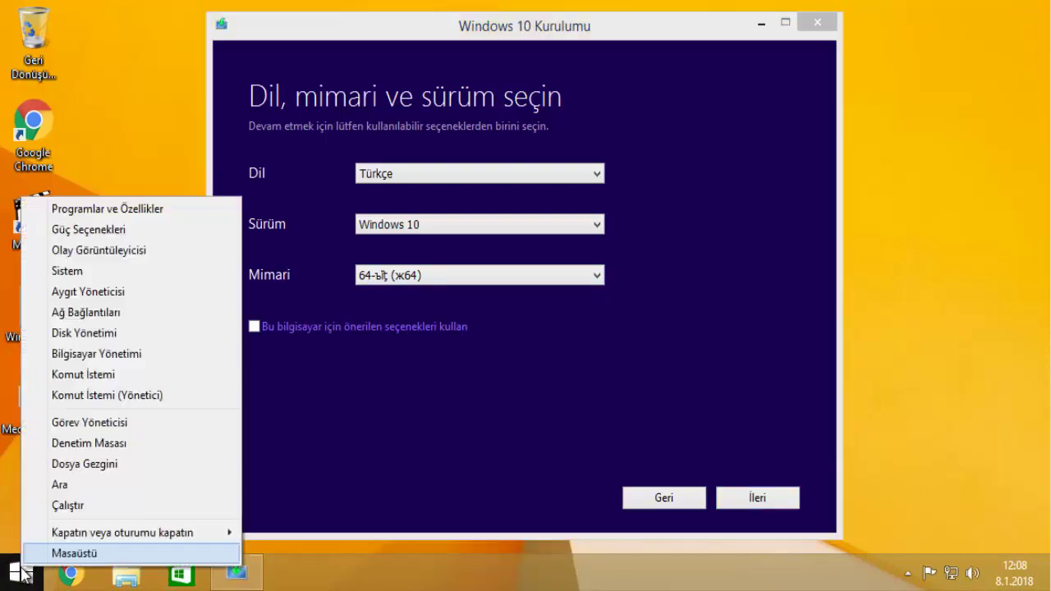
{"action": "left_click", "coordinate": [86, 277]}
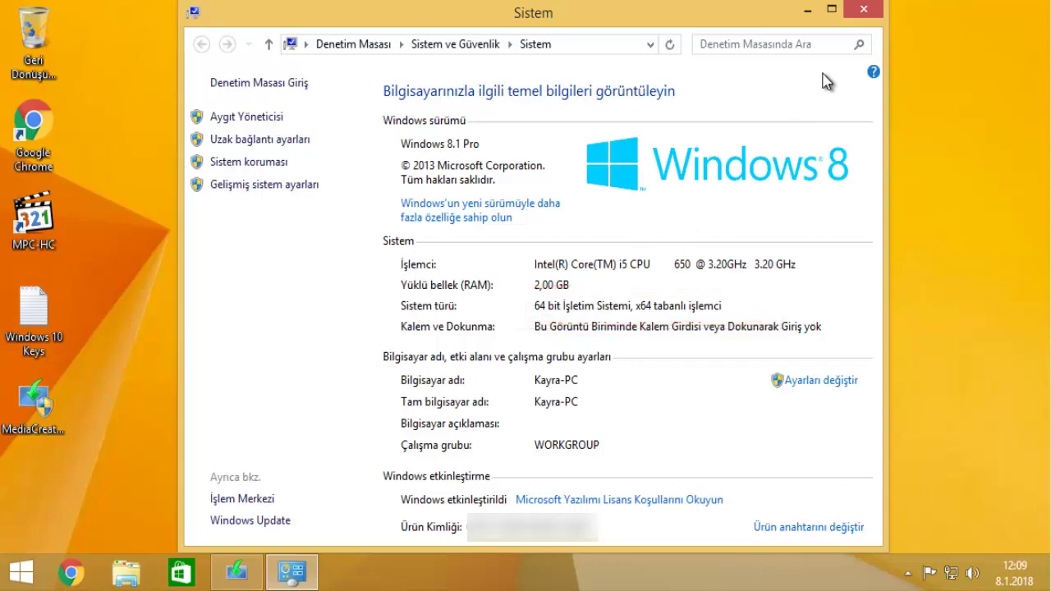
{"action": "left_click", "coordinate": [856, 14]}
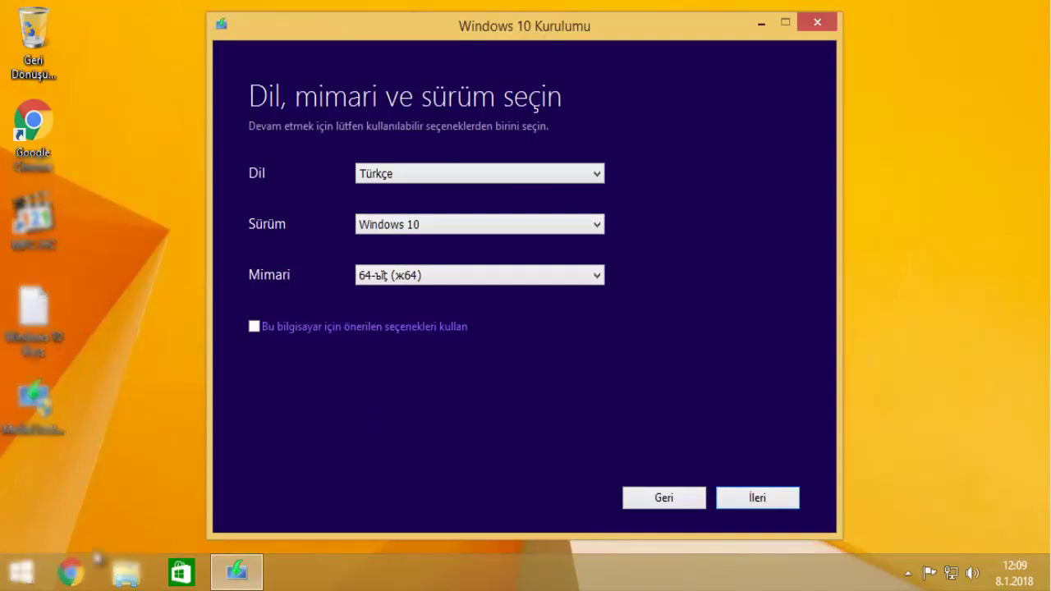
{"action": "key", "text": "super"}
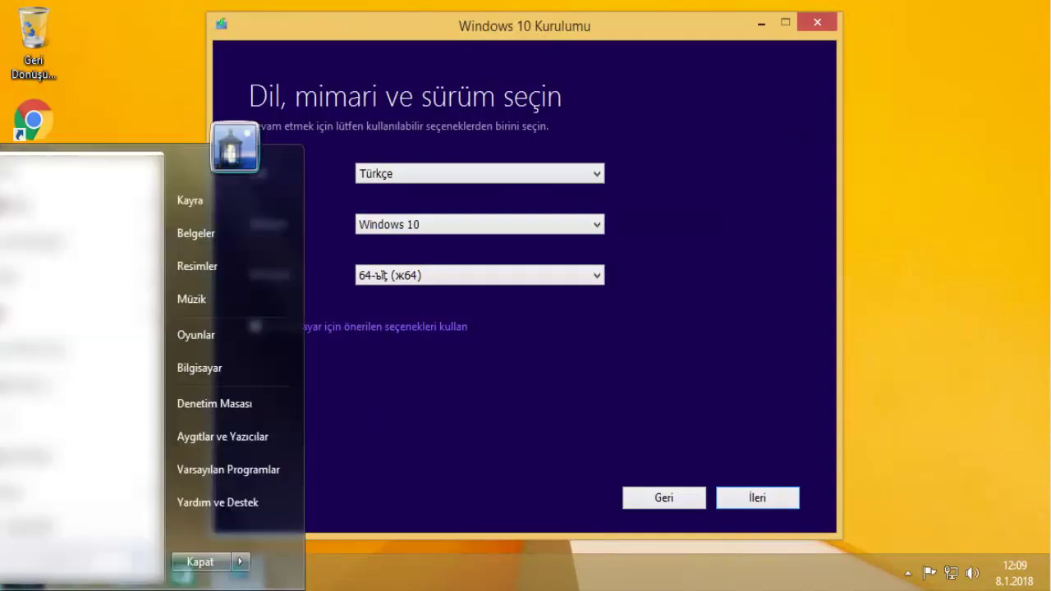
{"action": "right_click", "coordinate": [196, 375]}
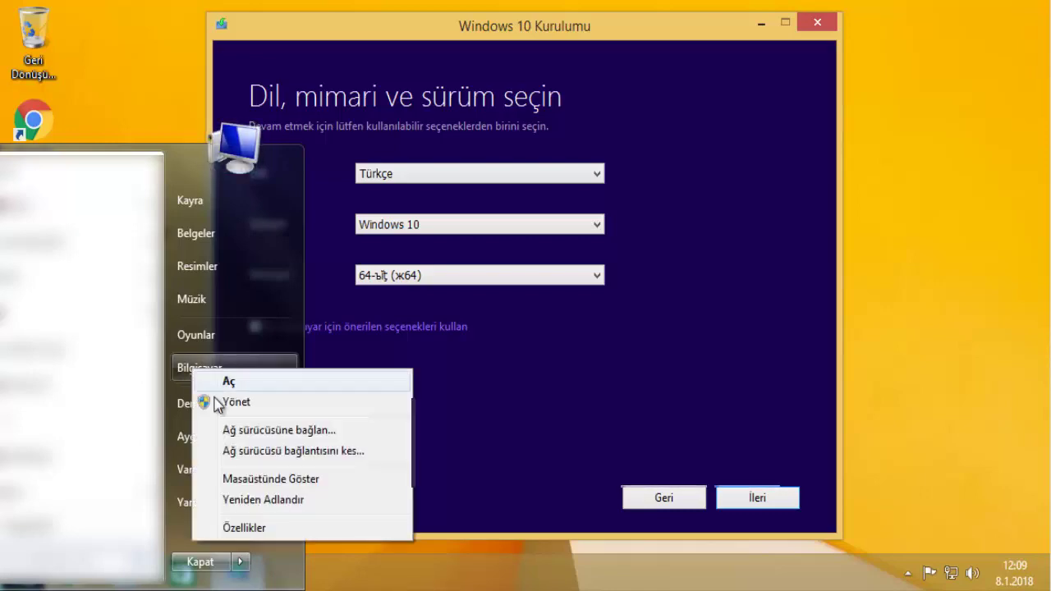
{"action": "left_click", "coordinate": [270, 530]}
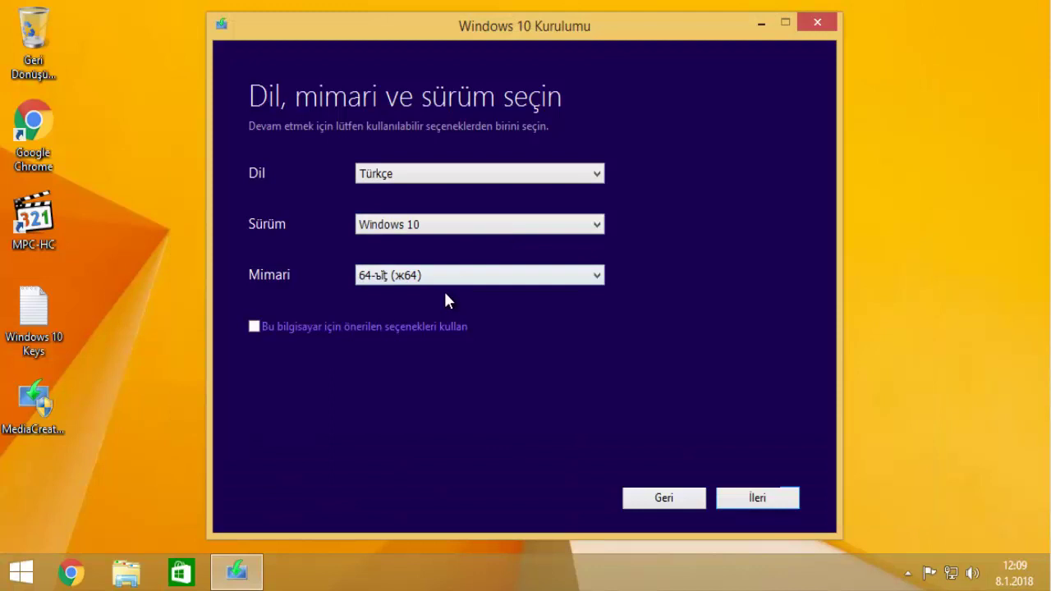
Step: Set the installation media's architecture (Mimari) to 32-bit (x86)
{"action": "left_click", "coordinate": [443, 279]}
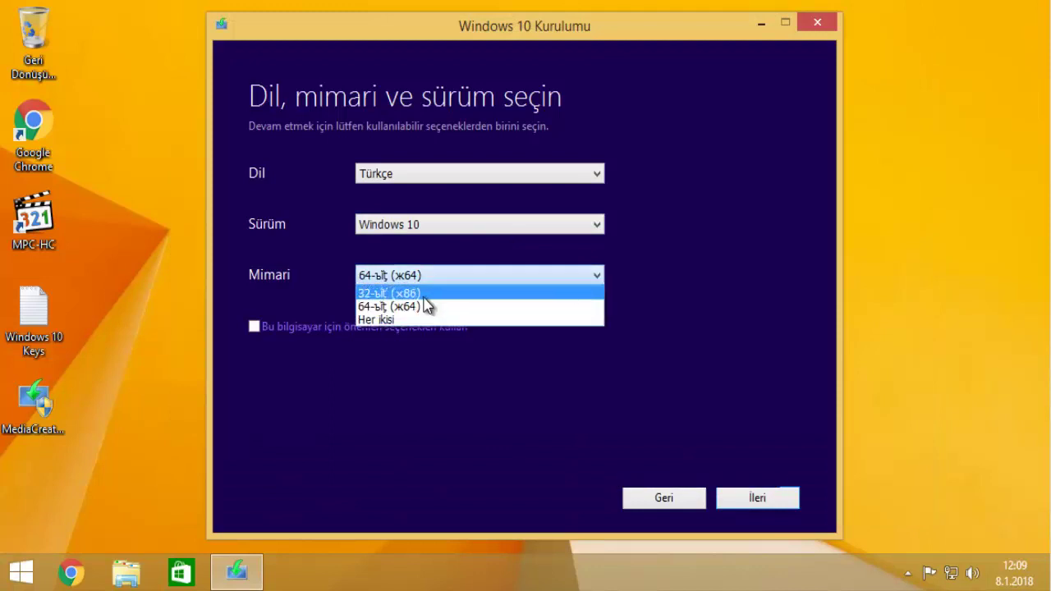
{"action": "left_click", "coordinate": [401, 293]}
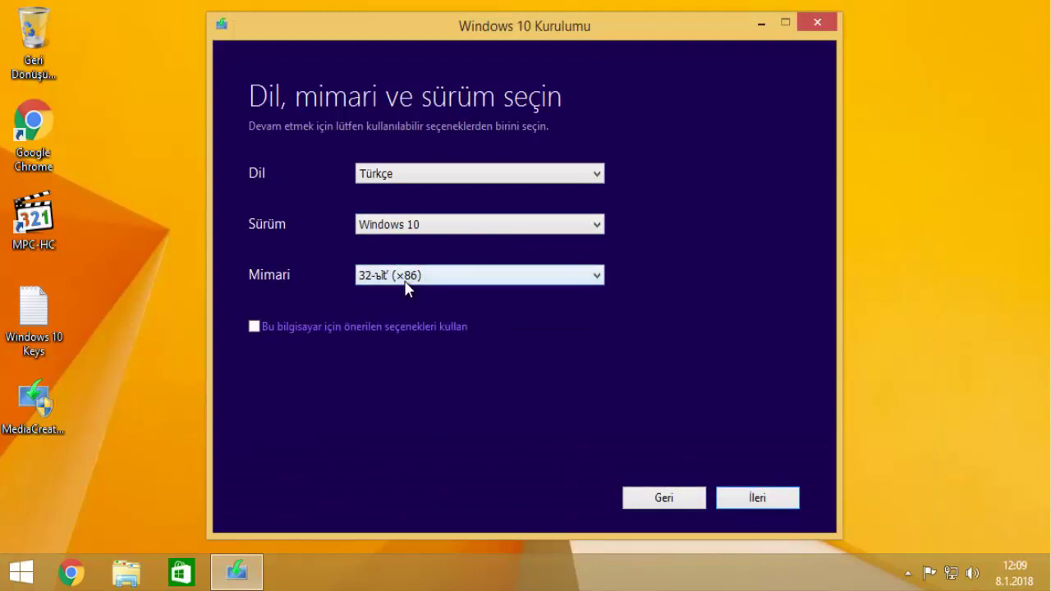
Step: Try 64-bit (x64) and Her ikisi (both) as the installation media's architecture (Mimari)
{"action": "left_click", "coordinate": [403, 282]}
{"action": "left_click", "coordinate": [408, 307]}
{"action": "left_click", "coordinate": [413, 278]}
{"action": "left_click", "coordinate": [410, 277]}
{"action": "left_click", "coordinate": [416, 277]}
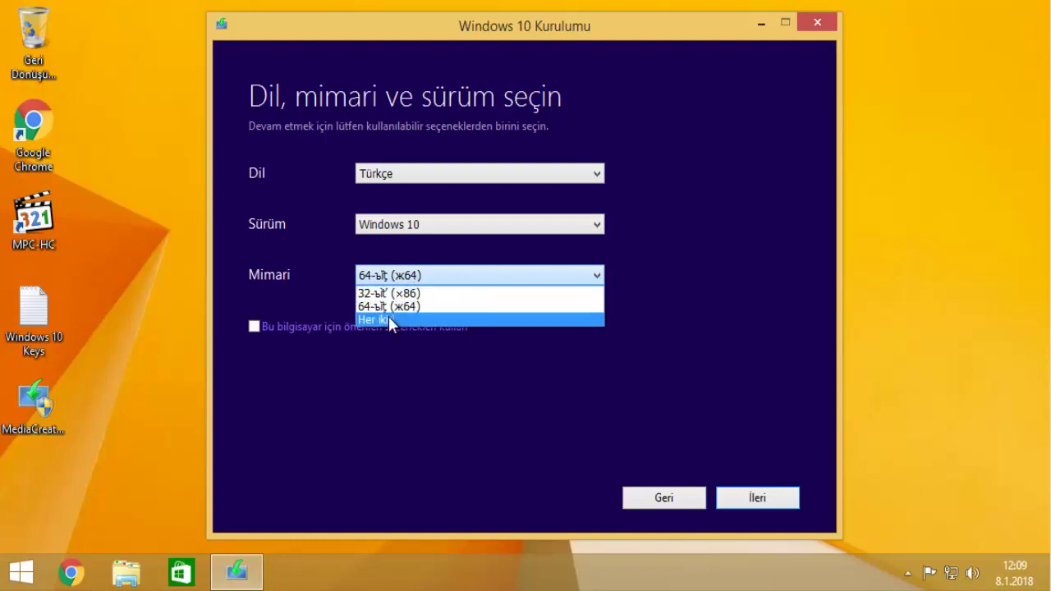
{"action": "left_click", "coordinate": [390, 320]}
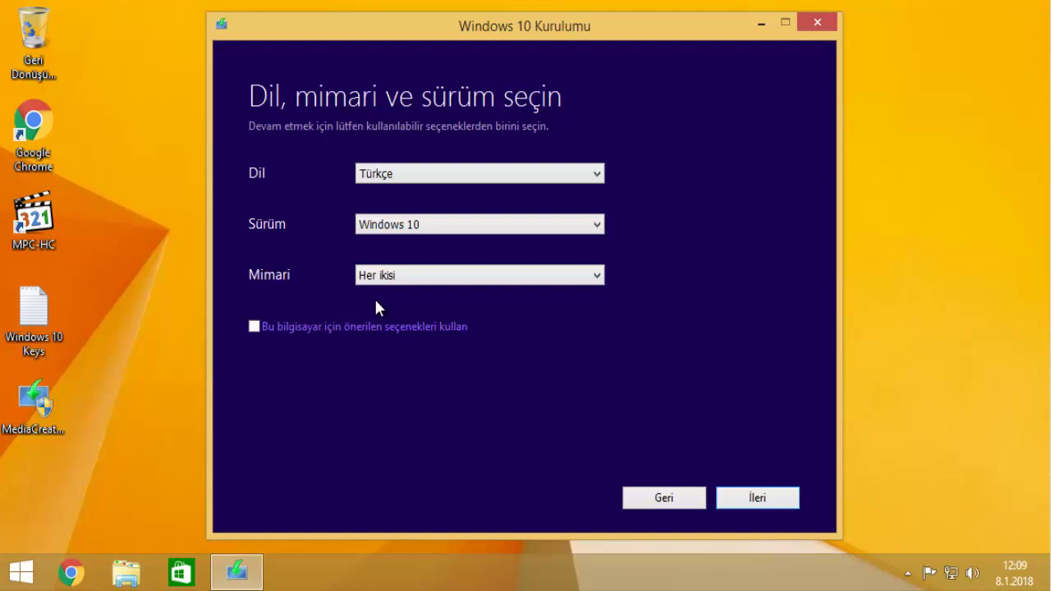
Step: Set the media's architecture to 64-bit (x64), keep Windows 10 as the edition (Sürüm), and continue
{"action": "left_click", "coordinate": [403, 279]}
{"action": "left_click", "coordinate": [405, 304]}
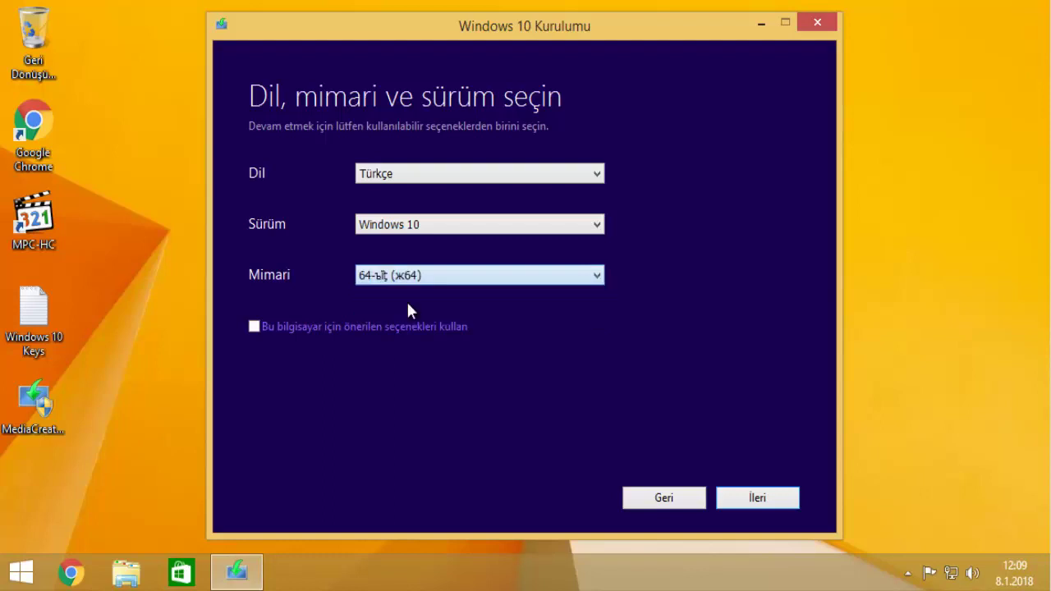
{"action": "left_click", "coordinate": [755, 495]}
{"action": "left_click", "coordinate": [507, 231]}
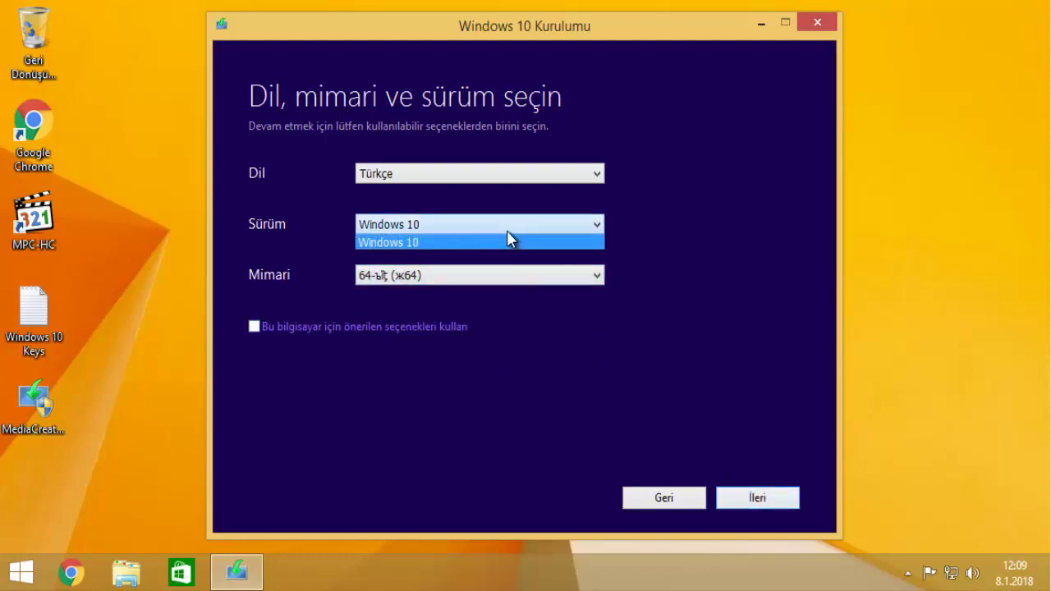
{"action": "left_click", "coordinate": [507, 231]}
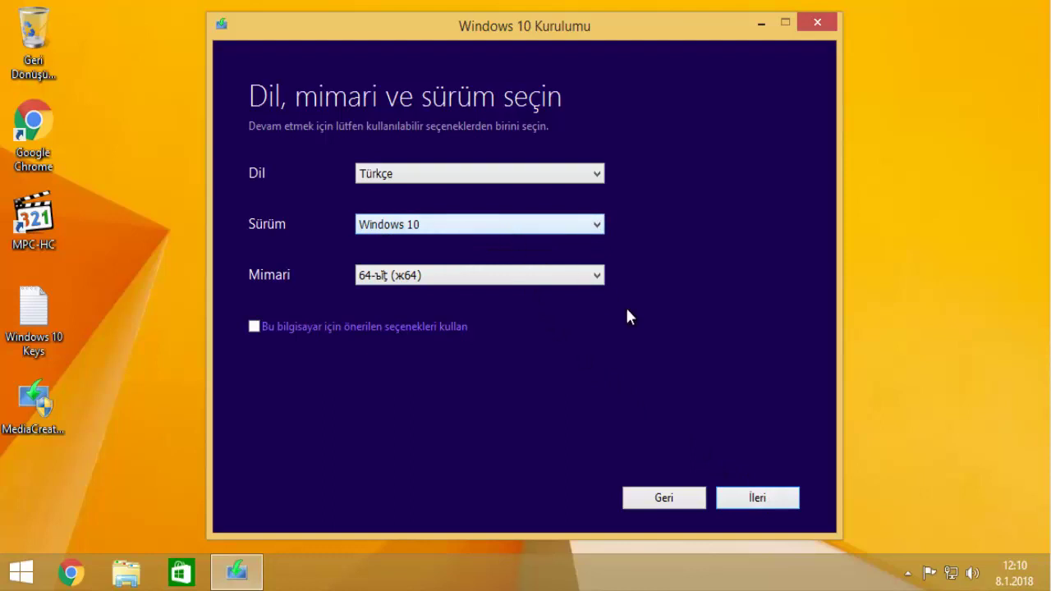
{"action": "left_click", "coordinate": [760, 497]}
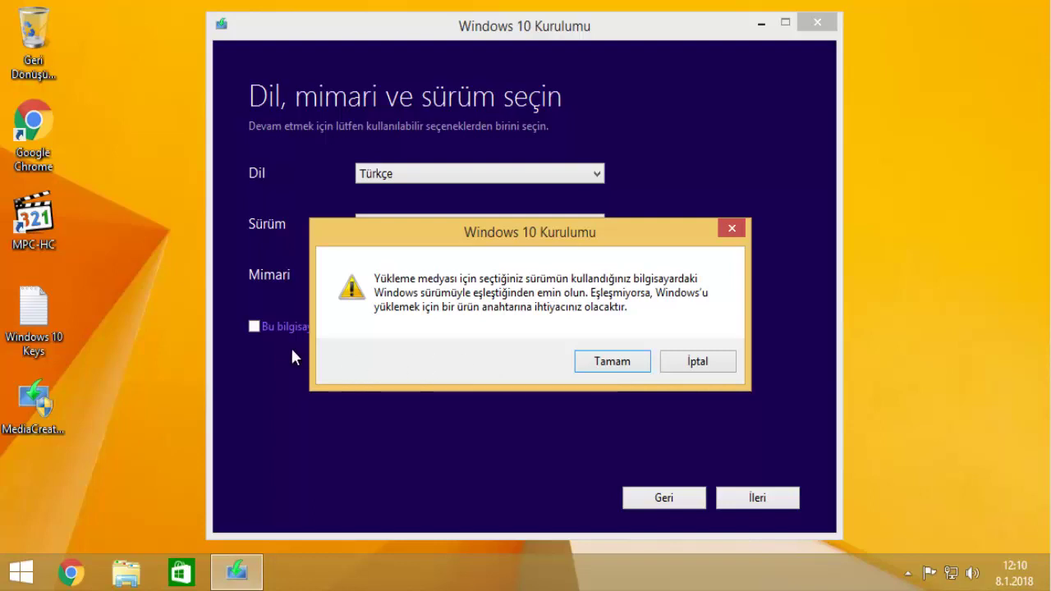
Step: Check the installed Windows edition and its activation status in the System (Sistem) information, then return to the edition warning
{"action": "left_click", "coordinate": [44, 315]}
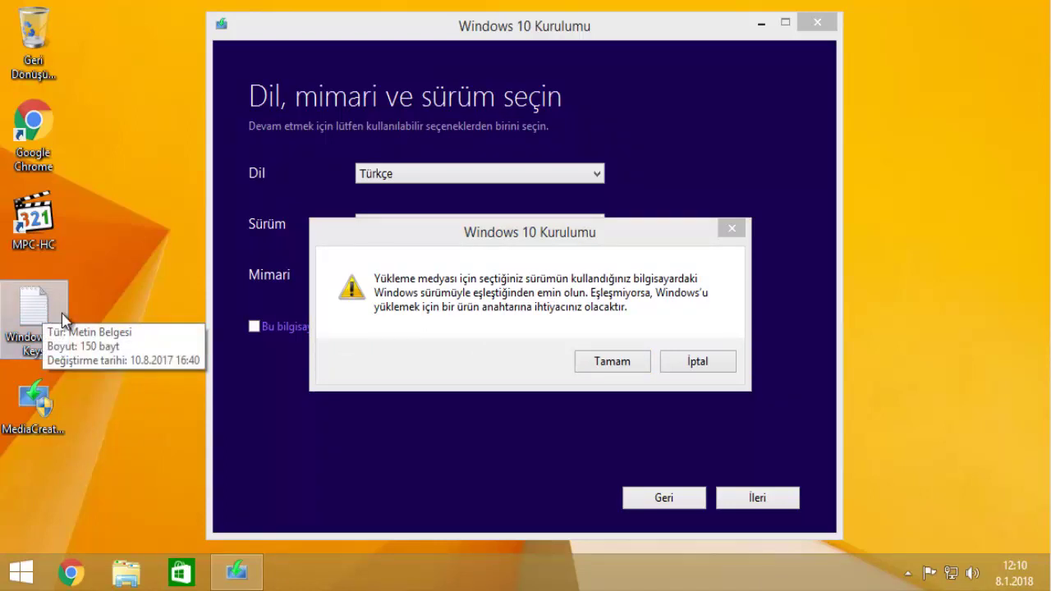
{"action": "left_click", "coordinate": [413, 339]}
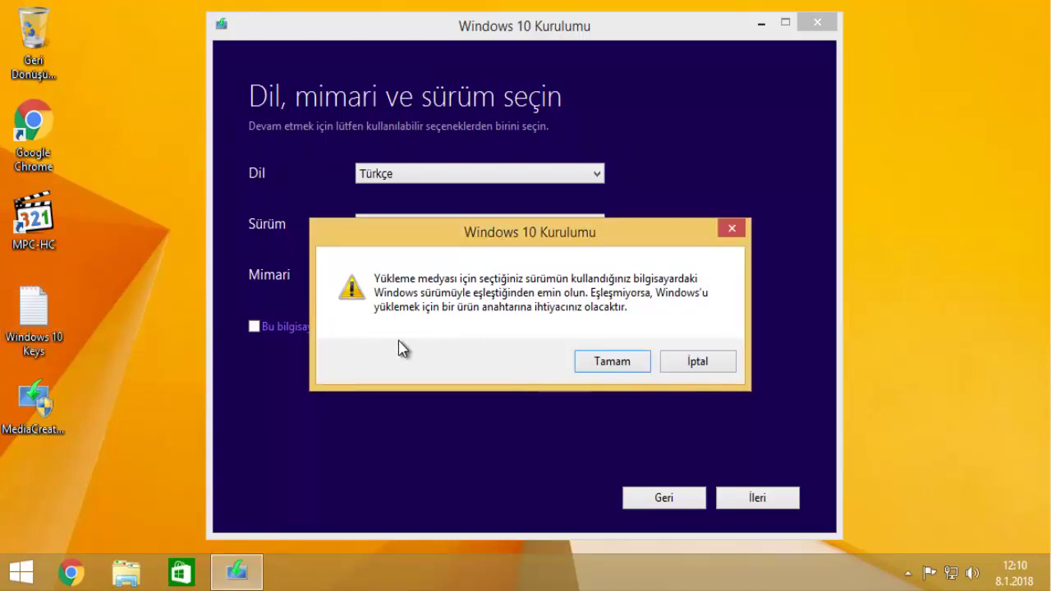
{"action": "right_click", "coordinate": [20, 572]}
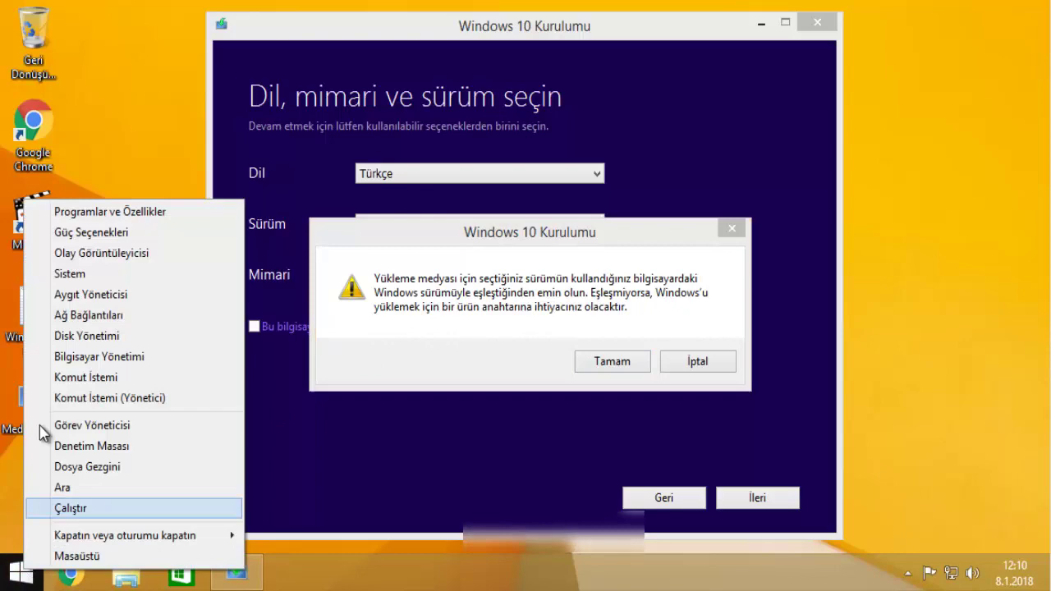
{"action": "left_click", "coordinate": [79, 275]}
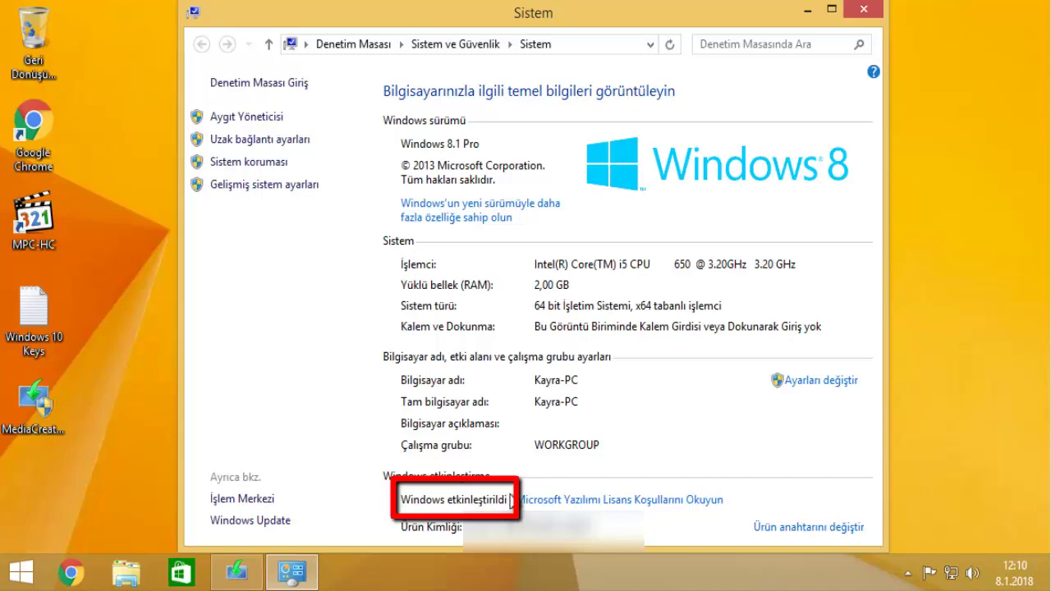
{"action": "left_click", "coordinate": [856, 14]}
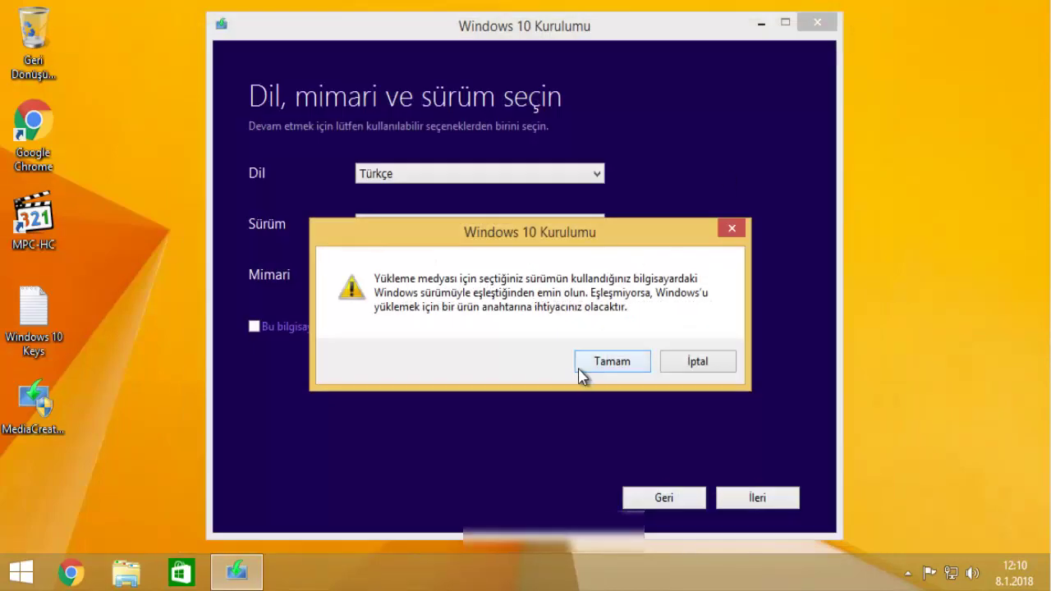
Step: Accept the edition warning and choose ISO dosyası as the media, saving the file as Windows on the desktop (Masaüstü)
{"action": "left_click", "coordinate": [588, 369]}
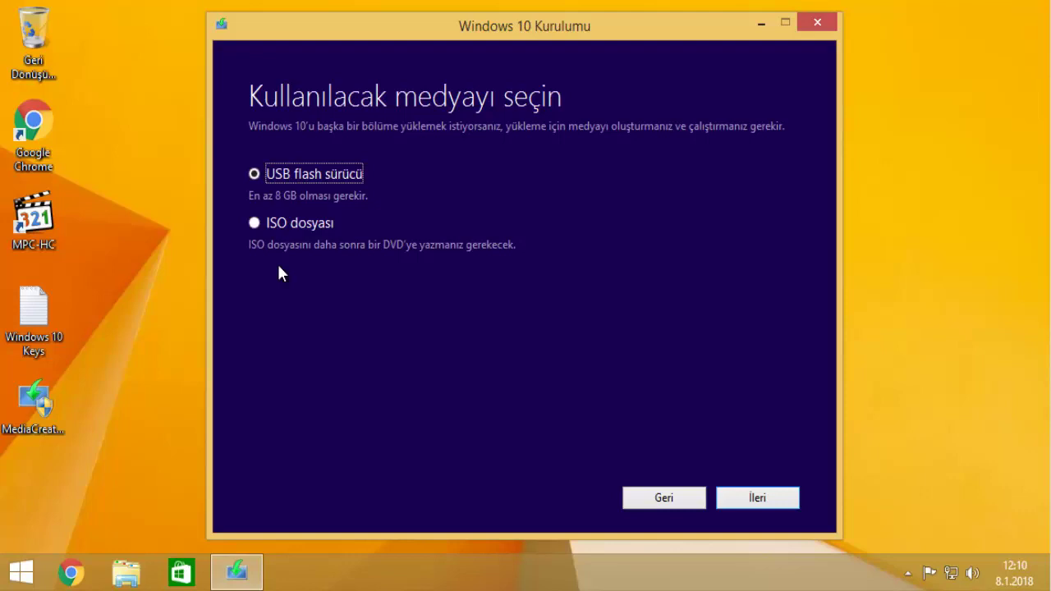
{"action": "left_click", "coordinate": [255, 222]}
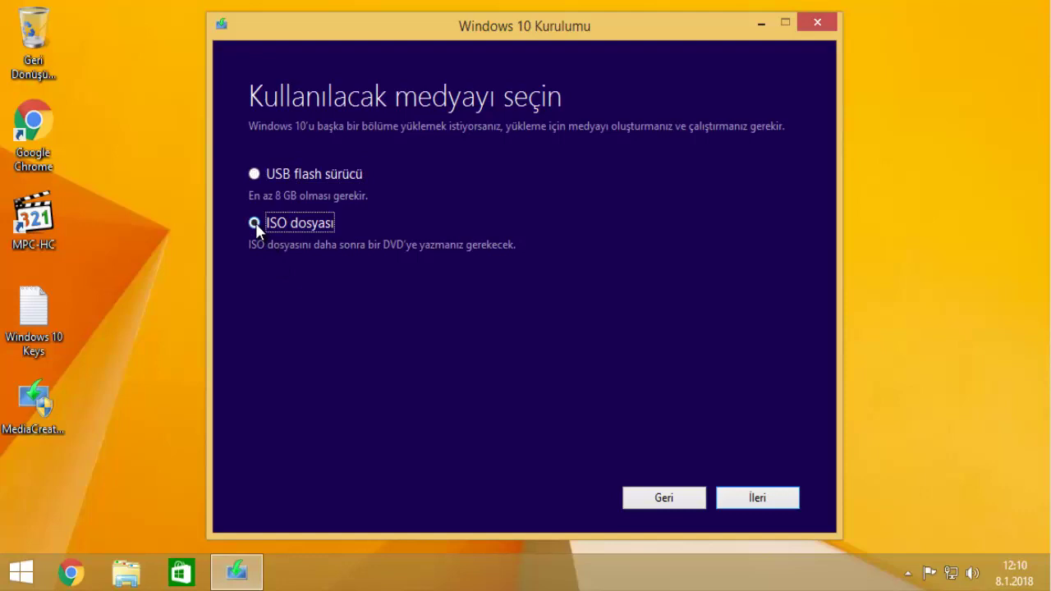
{"action": "left_click", "coordinate": [786, 501]}
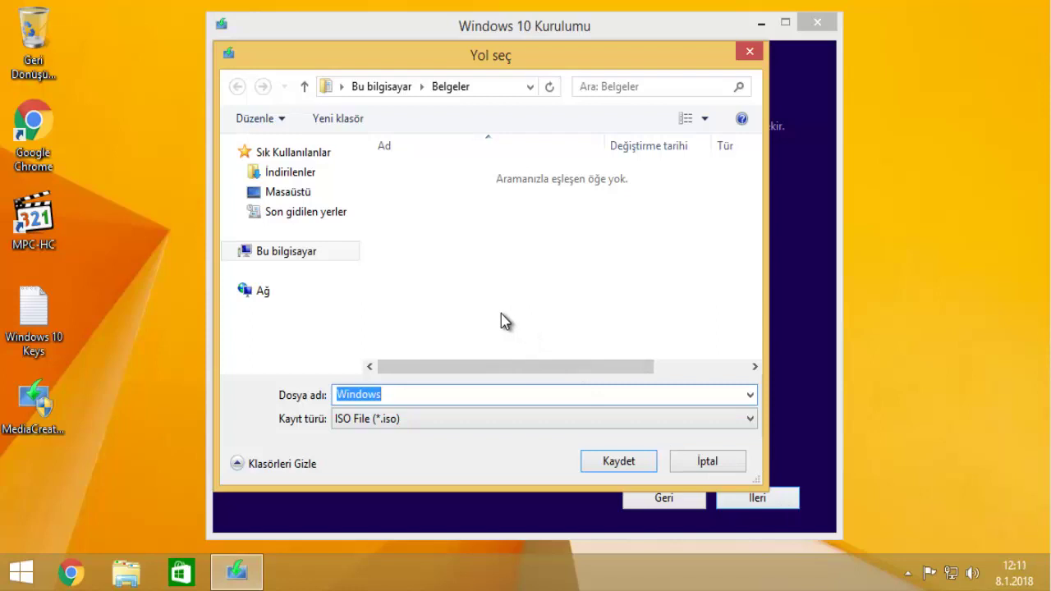
{"action": "left_click", "coordinate": [293, 197]}
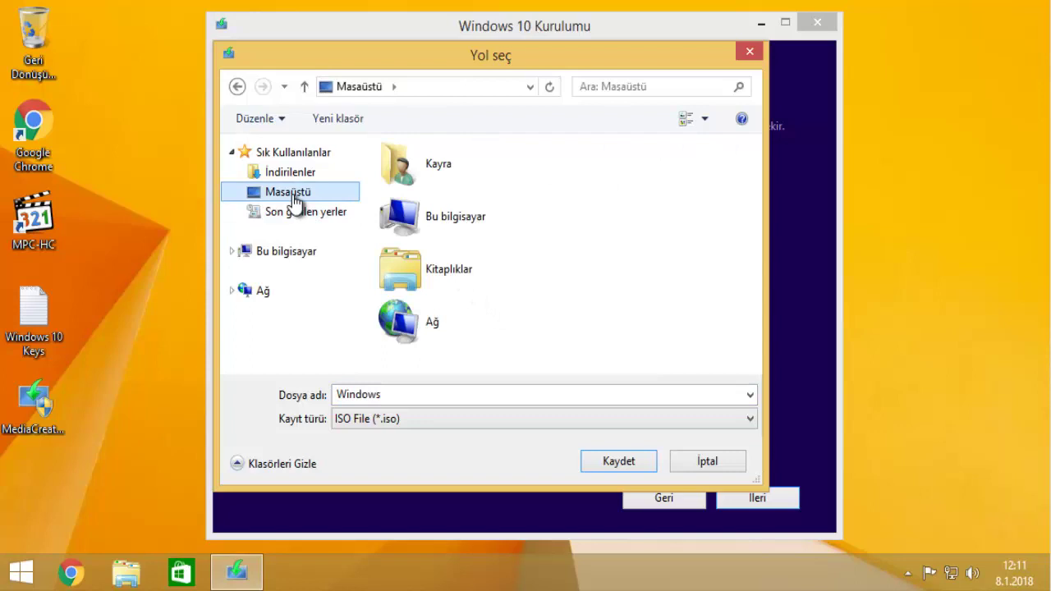
{"action": "left_click", "coordinate": [608, 463]}
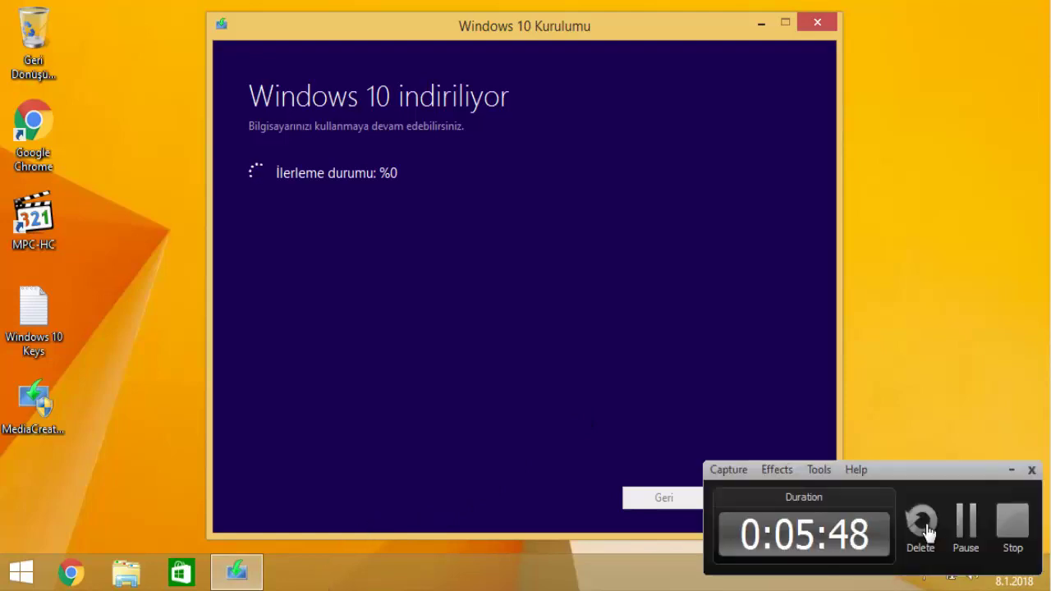
{"action": "left_click", "coordinate": [967, 517]}
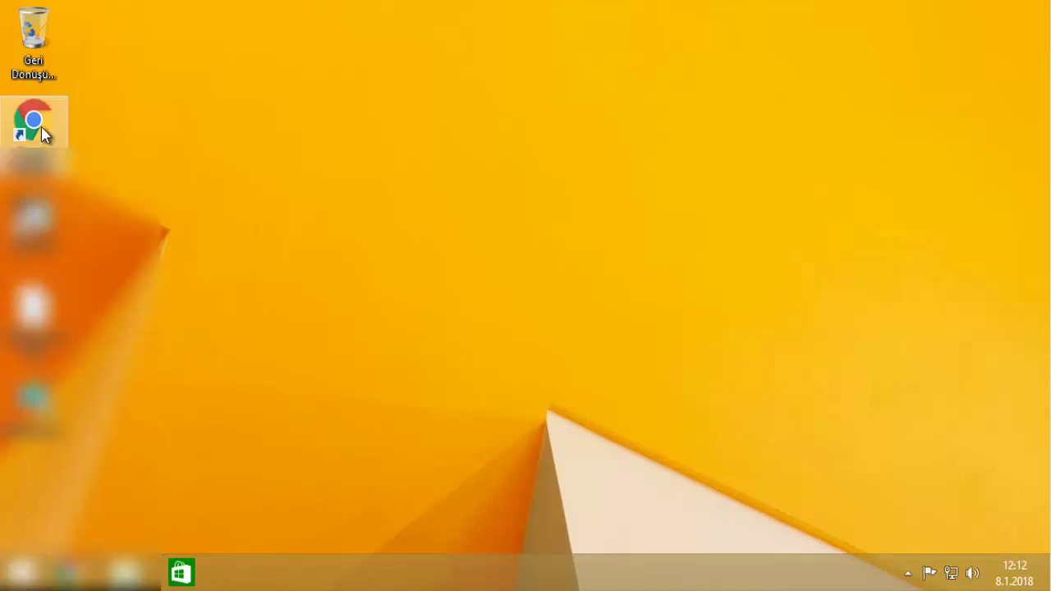
{"action": "key", "text": "super"}
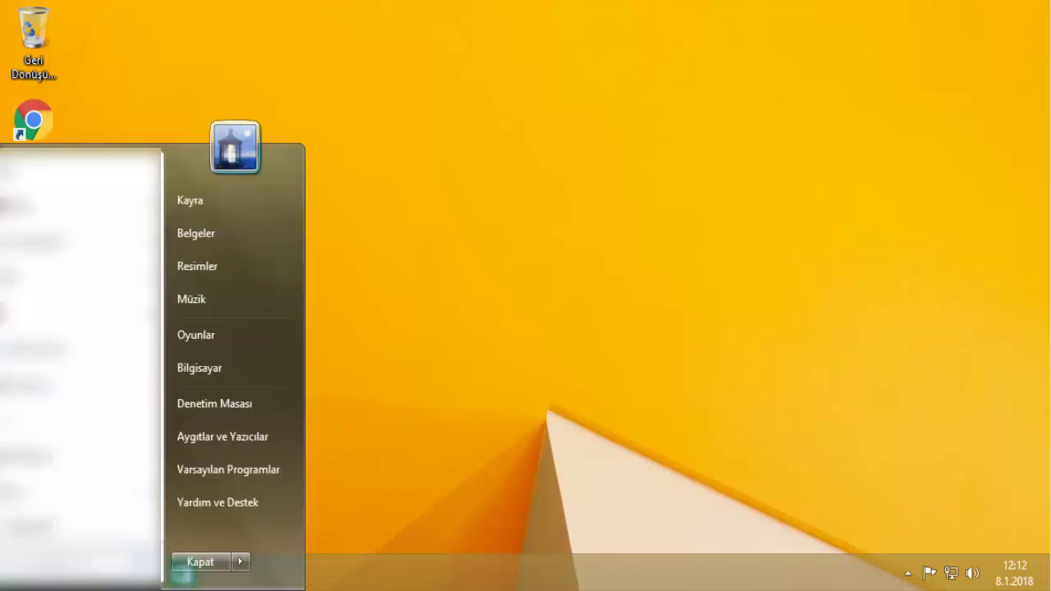
{"action": "left_click", "coordinate": [404, 410]}
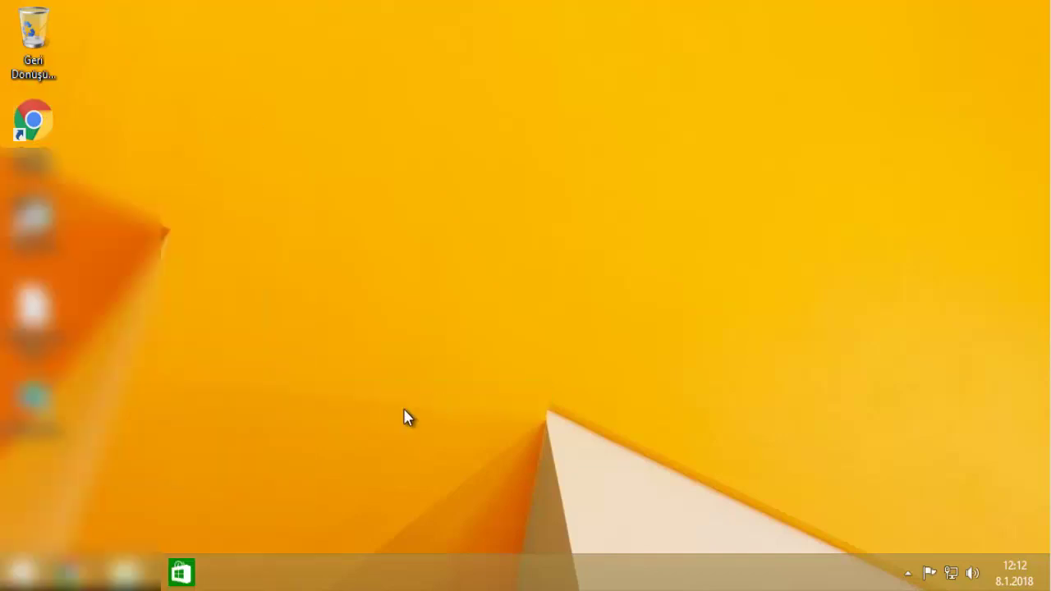
Step: Open File Explorer (Dosya Gezgini) and show the contents of the Windows 10 installation DVD in drive D:
{"action": "right_click", "coordinate": [22, 573]}
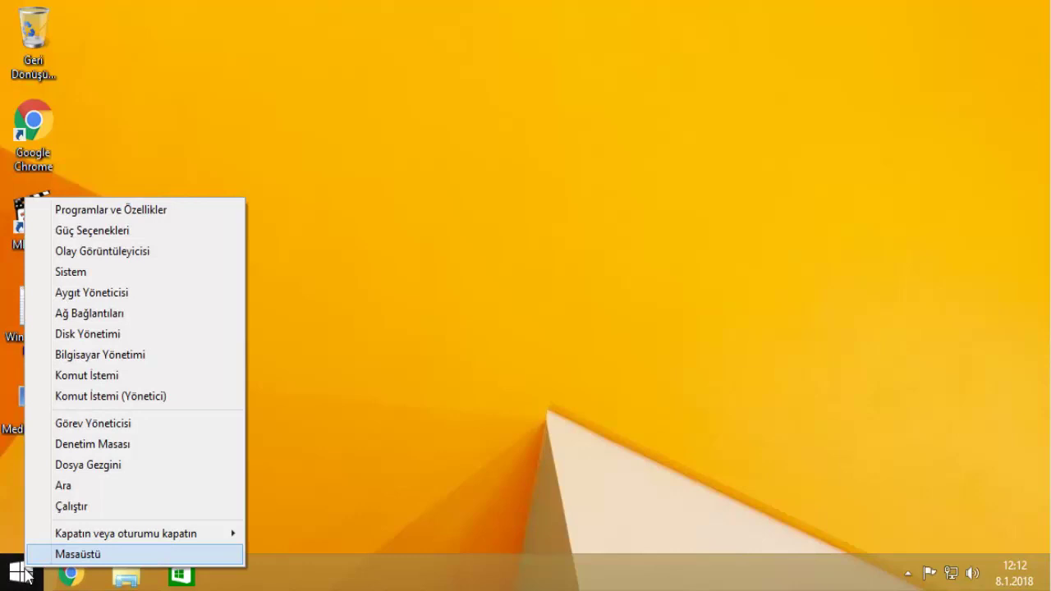
{"action": "left_click", "coordinate": [98, 466]}
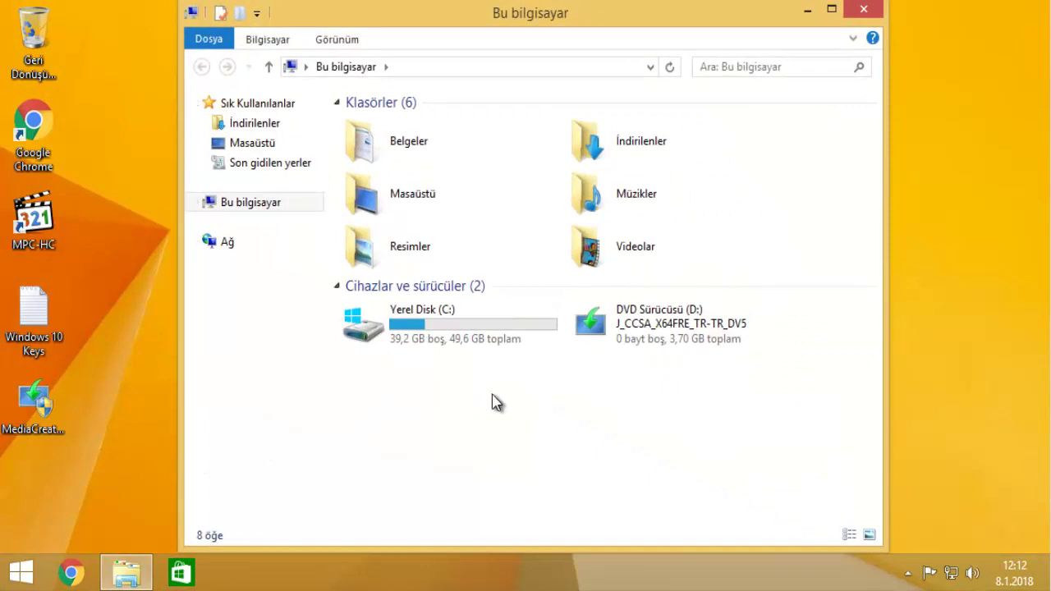
{"action": "left_click", "coordinate": [621, 345]}
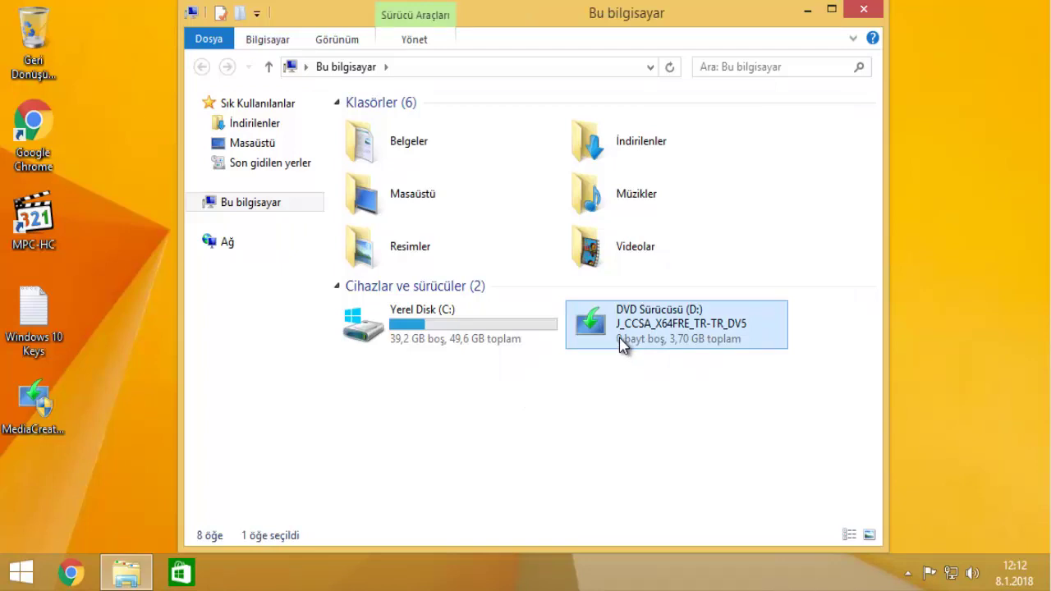
{"action": "right_click", "coordinate": [622, 326]}
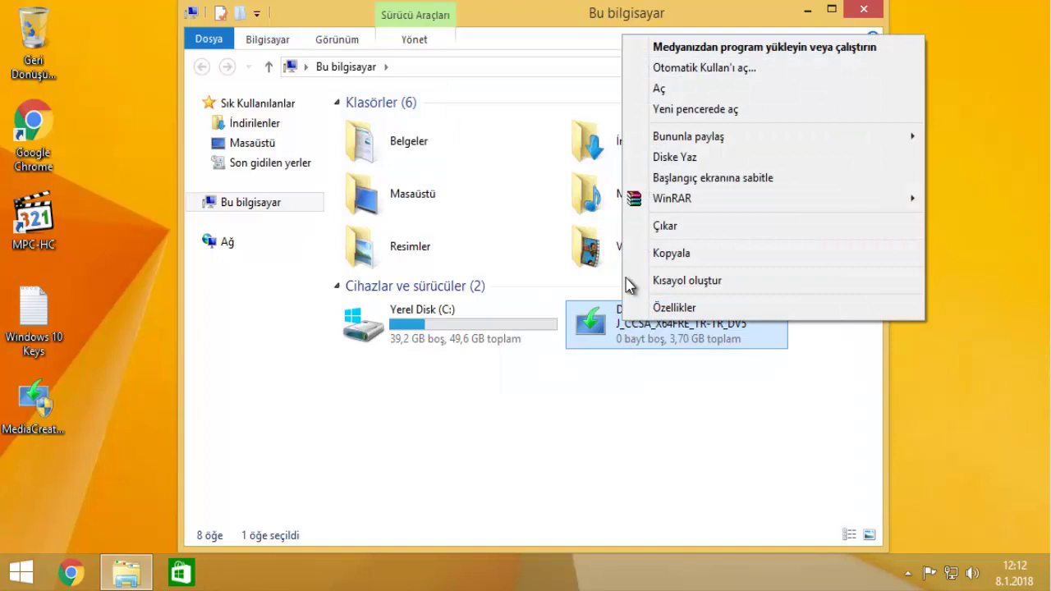
{"action": "left_click", "coordinate": [659, 89]}
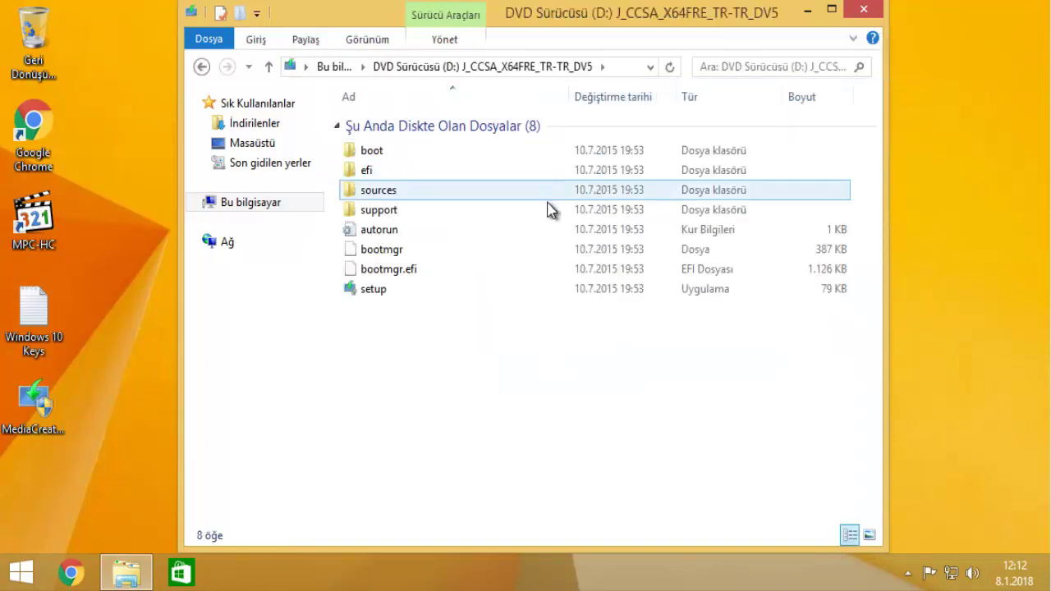
Step: Run setup from the installation DVD and close the Explorer window
{"action": "left_click_drag", "start_coordinate": [525, 347], "coordinate": [436, 327]}
{"action": "left_click", "coordinate": [373, 297]}
{"action": "double_click", "coordinate": [373, 290]}
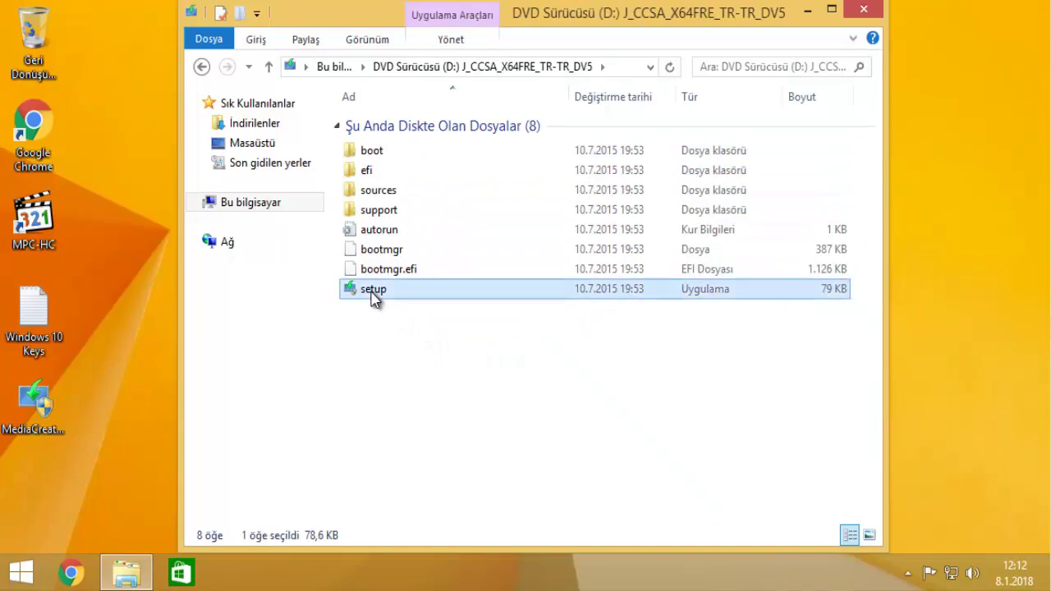
{"action": "left_click", "coordinate": [587, 325]}
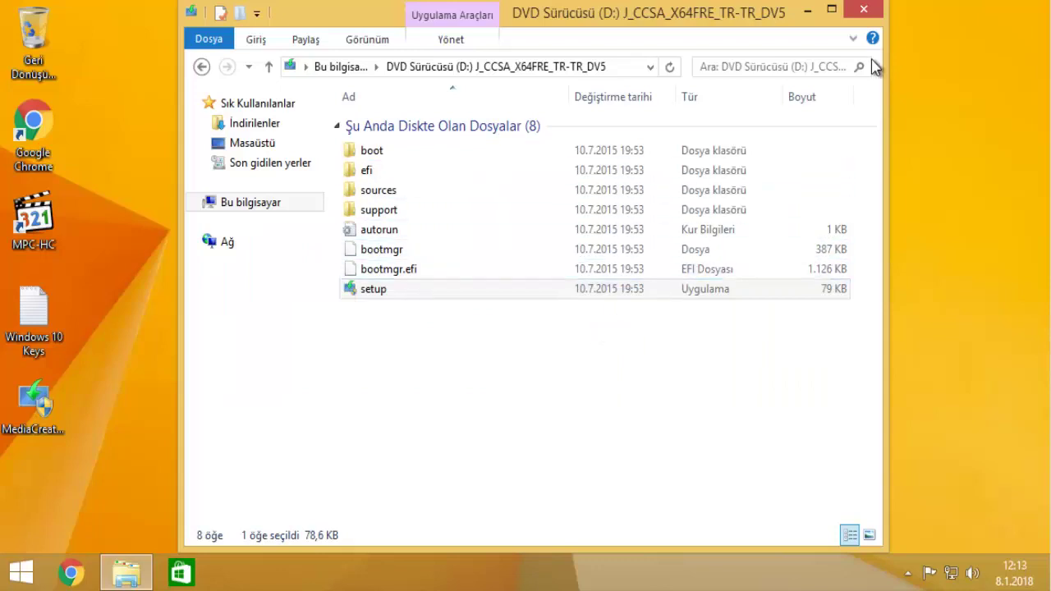
{"action": "left_click", "coordinate": [866, 12]}
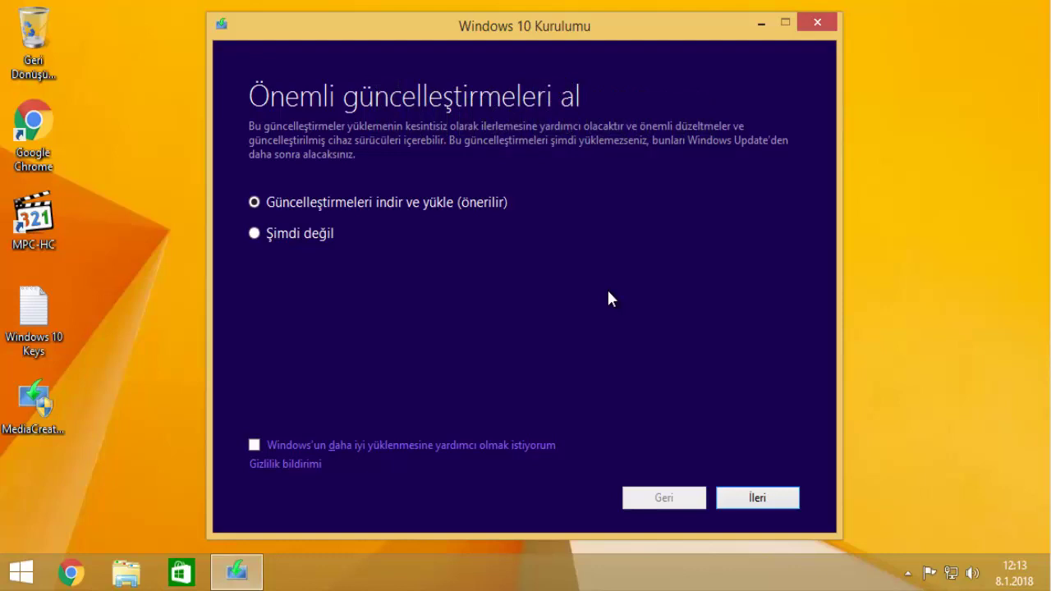
Step: Skip downloading updates with Şimdi değil, and accept the license terms
{"action": "left_click", "coordinate": [253, 234]}
{"action": "left_click", "coordinate": [763, 499]}
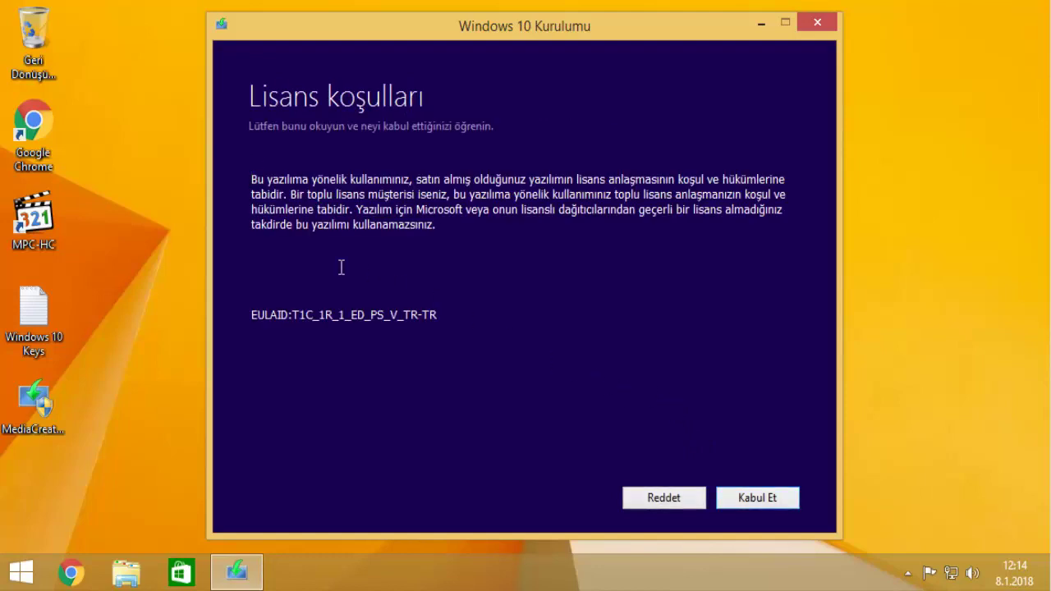
{"action": "left_click_drag", "start_coordinate": [437, 226], "coordinate": [247, 179]}
{"action": "left_click", "coordinate": [437, 269]}
{"action": "left_click", "coordinate": [750, 498]}
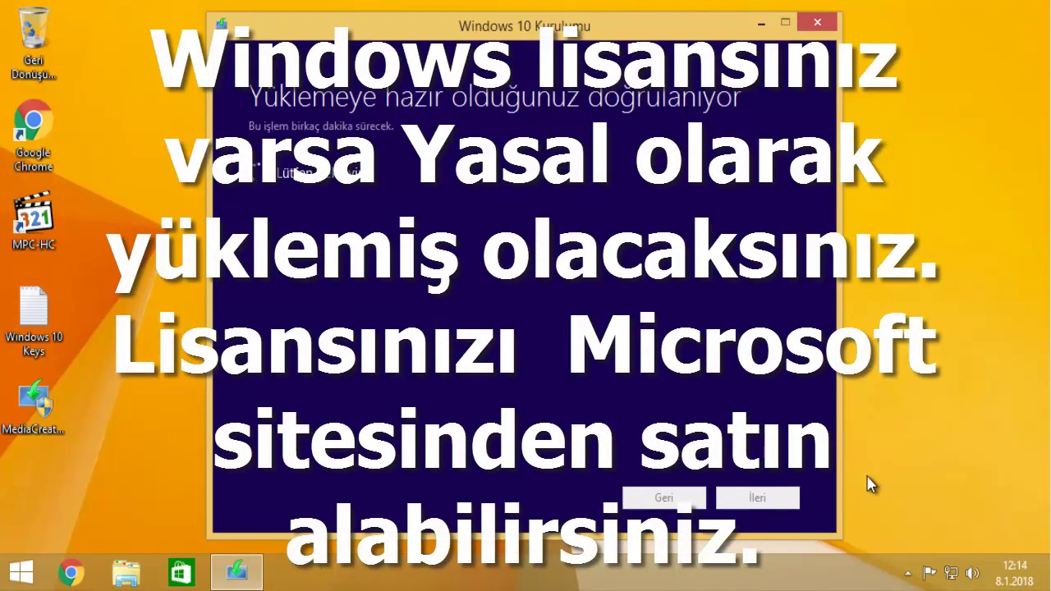
{"action": "left_click_drag", "start_coordinate": [870, 484], "coordinate": [960, 431]}
{"action": "left_click", "coordinate": [775, 353]}
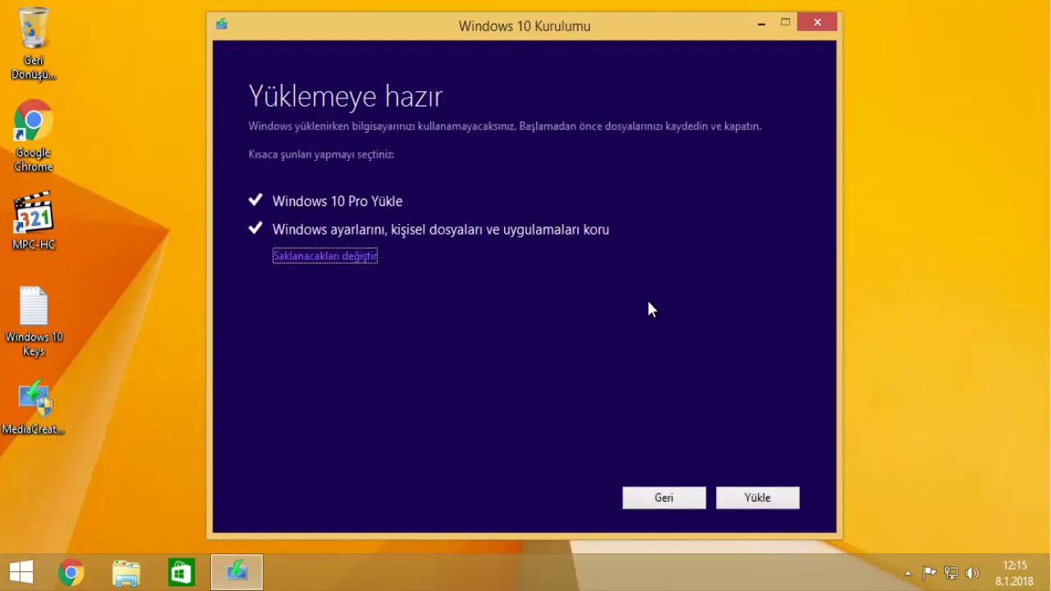
Step: Change what the installation keeps, trying Hiçbir şey (nothing) and settling on Yalnızca kişisel dosyaları koru (personal files only)
{"action": "left_click", "coordinate": [327, 257]}
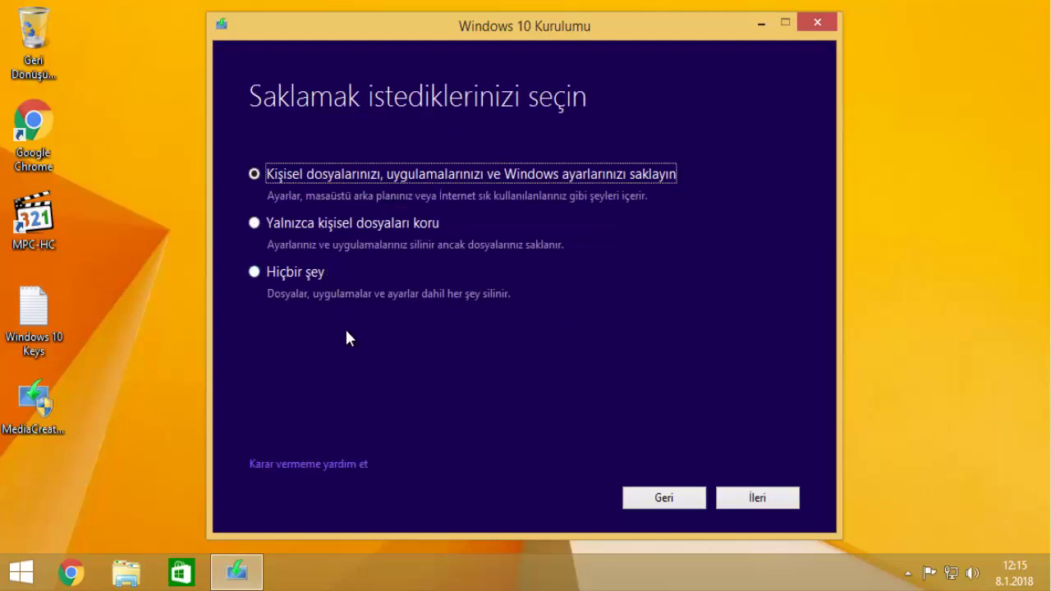
{"action": "left_click", "coordinate": [266, 274]}
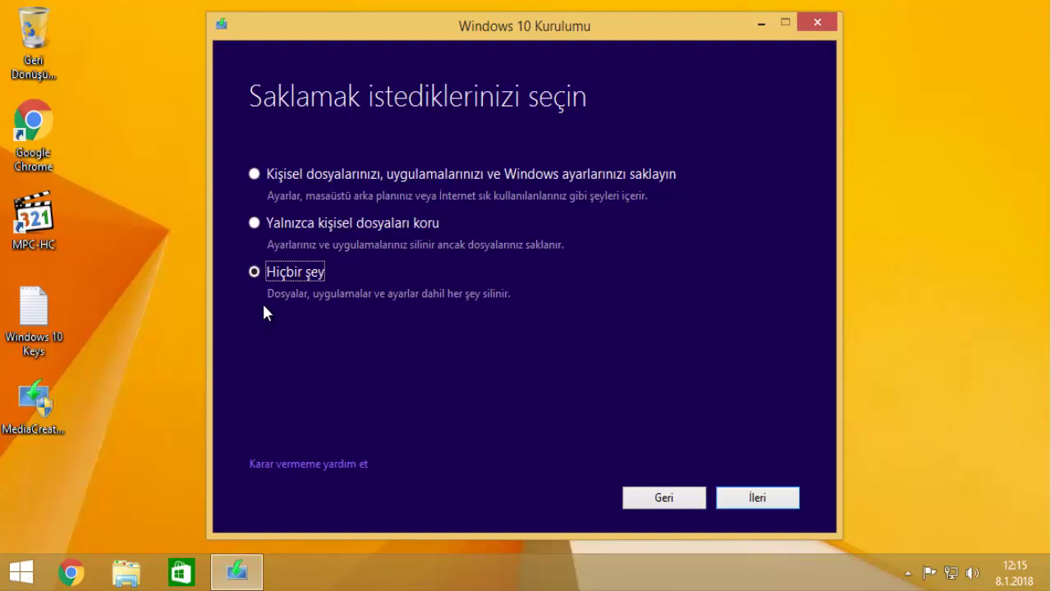
{"action": "left_click", "coordinate": [255, 223]}
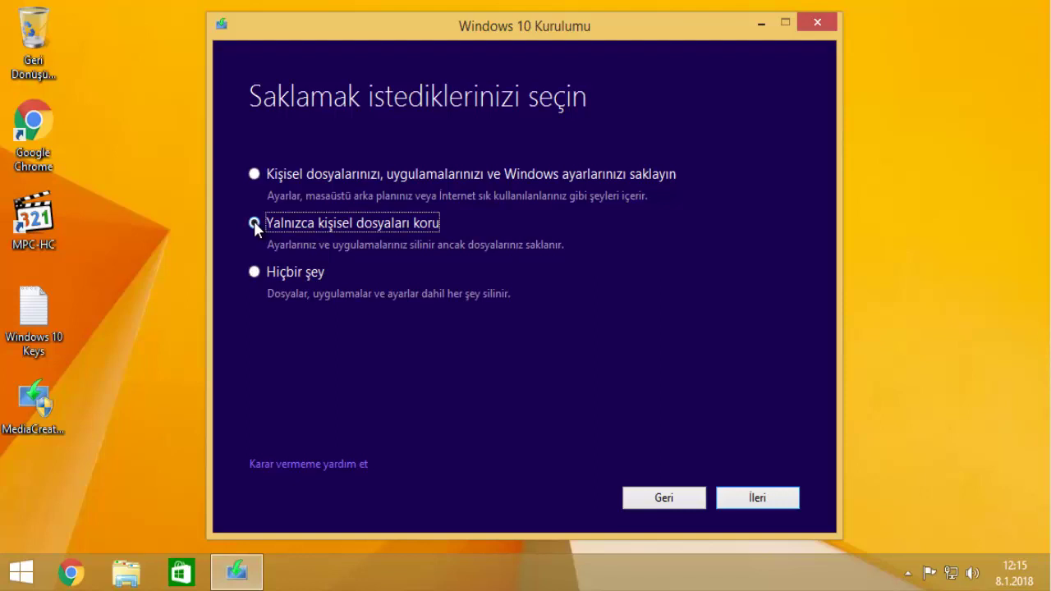
Step: Examine the personal folders in File Explorer, including the contents of Belgeler
{"action": "left_click", "coordinate": [125, 568]}
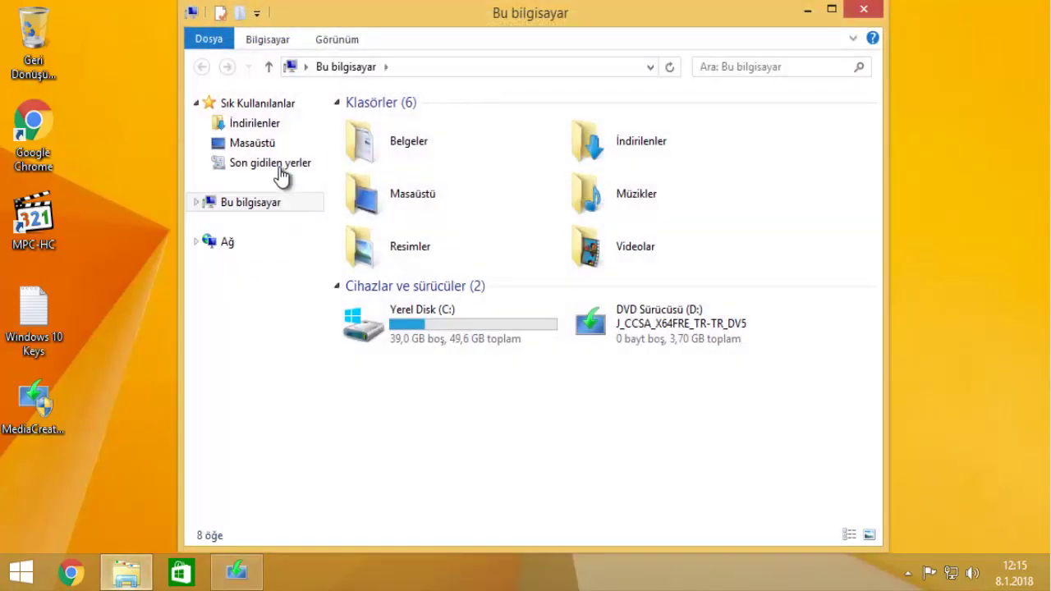
{"action": "double_click", "coordinate": [408, 164]}
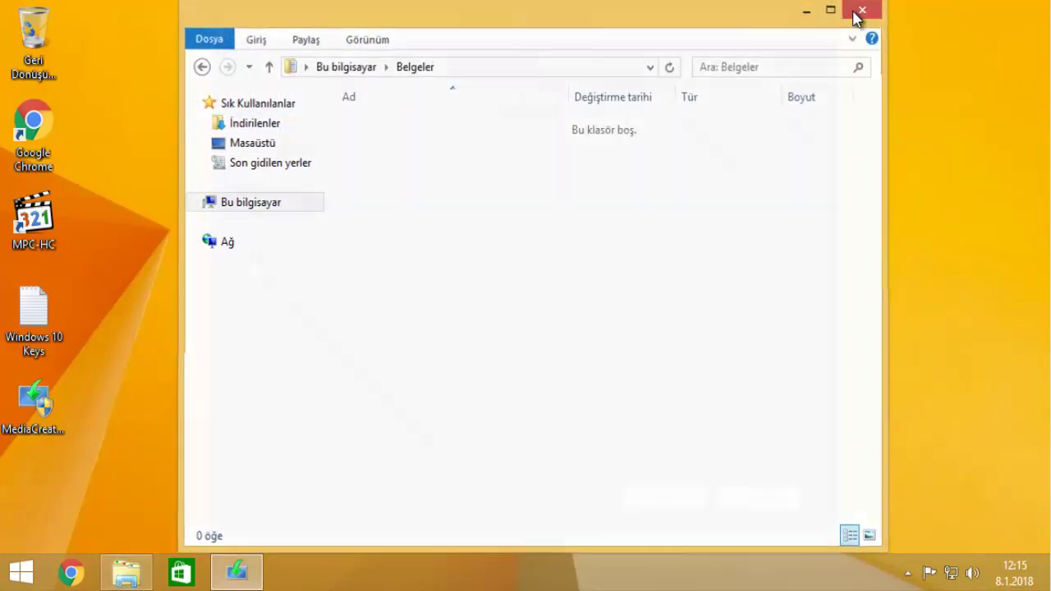
Step: Close the Belgeler folder, choose to keep personal files, apps and Windows settings, and start the Windows 10 Pro installation
{"action": "left_click", "coordinate": [862, 10]}
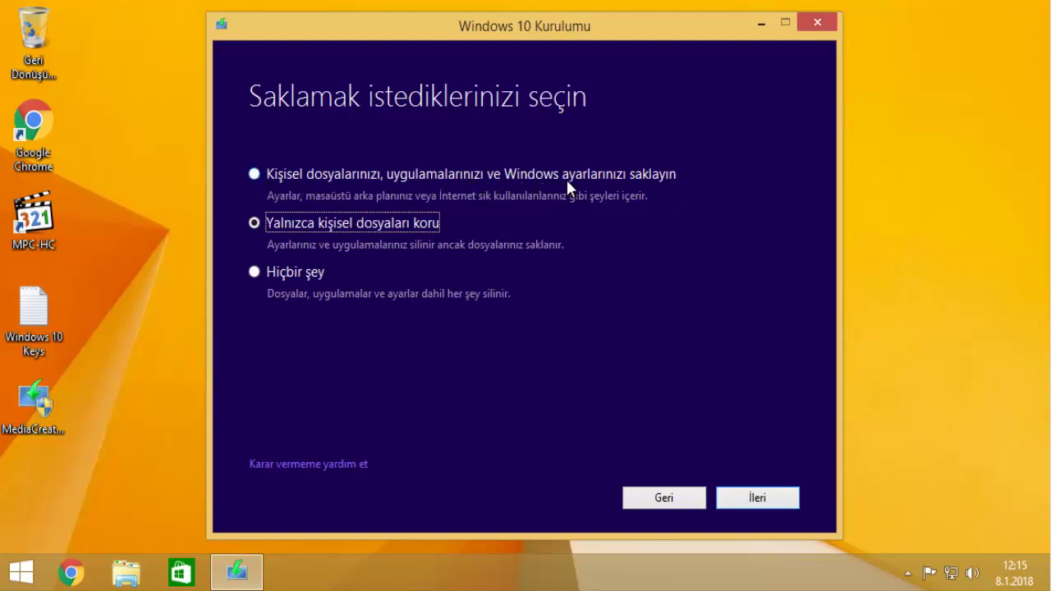
{"action": "left_click", "coordinate": [252, 175]}
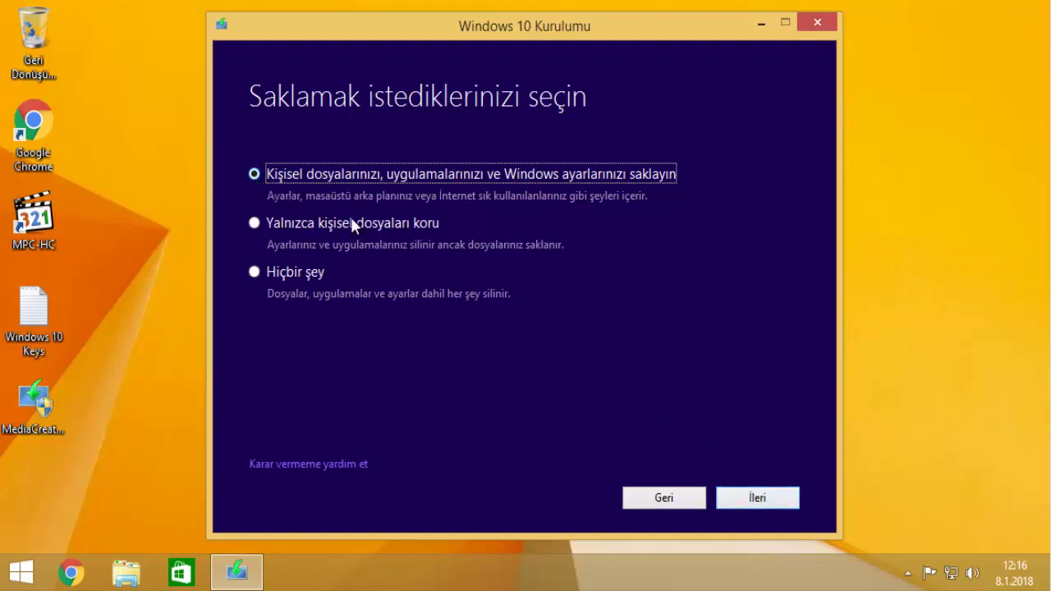
{"action": "left_click", "coordinate": [751, 498]}
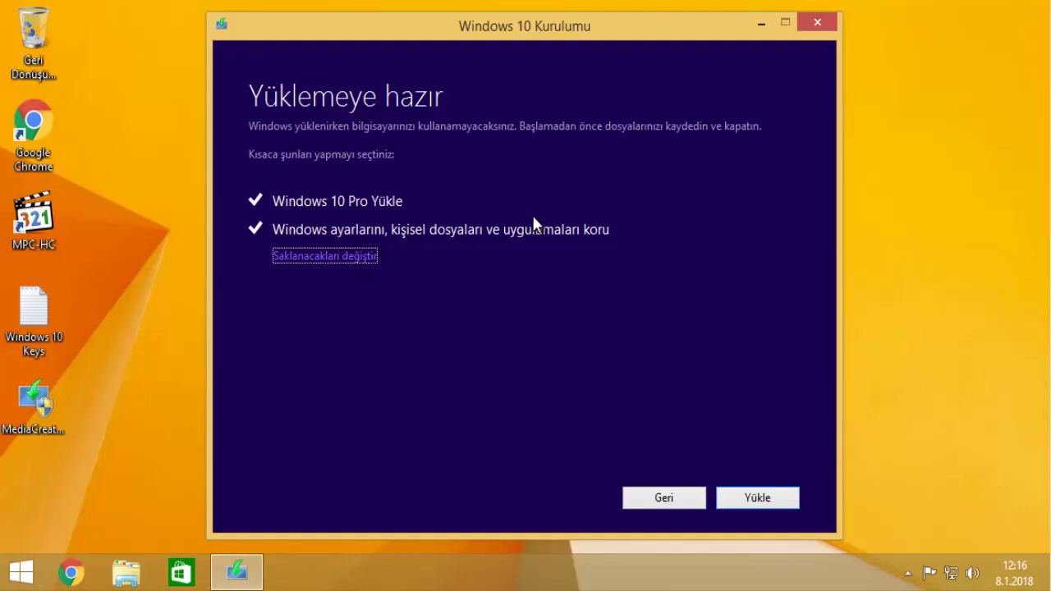
{"action": "left_click", "coordinate": [757, 497]}
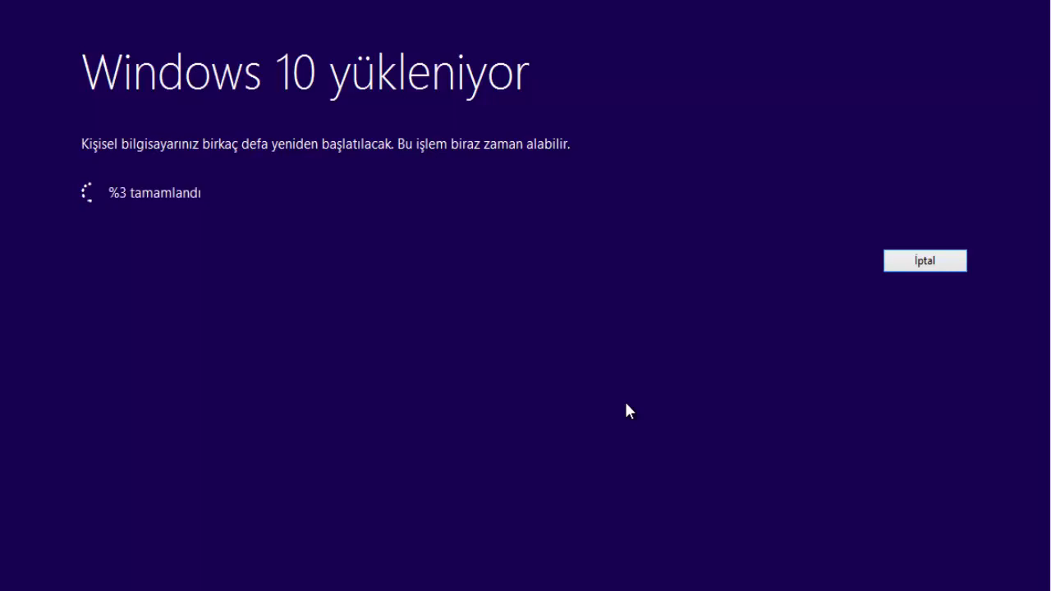
{"action": "left_click", "coordinate": [804, 589]}
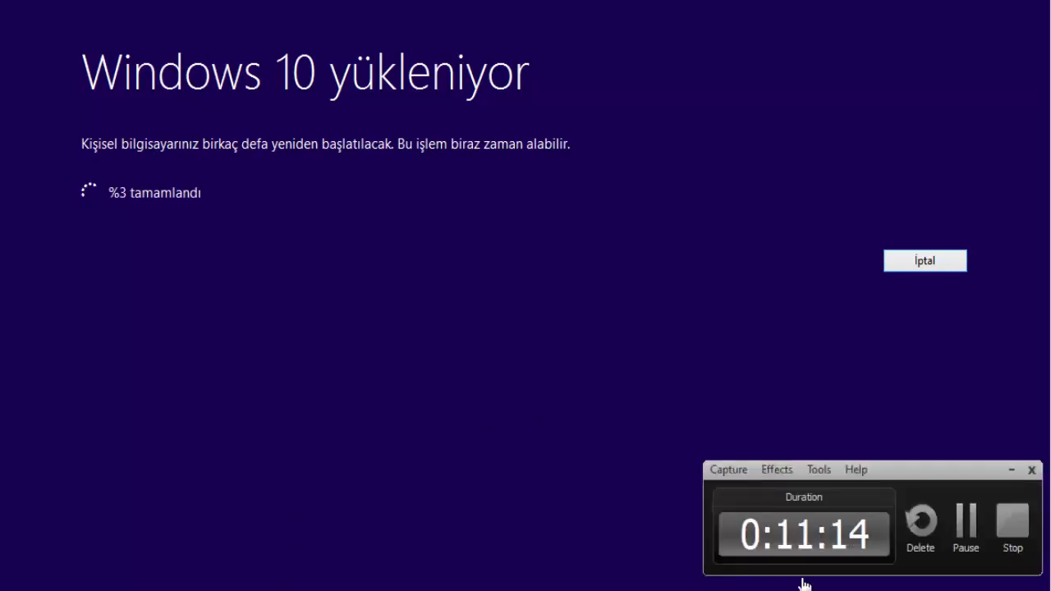
{"action": "left_click", "coordinate": [967, 529]}
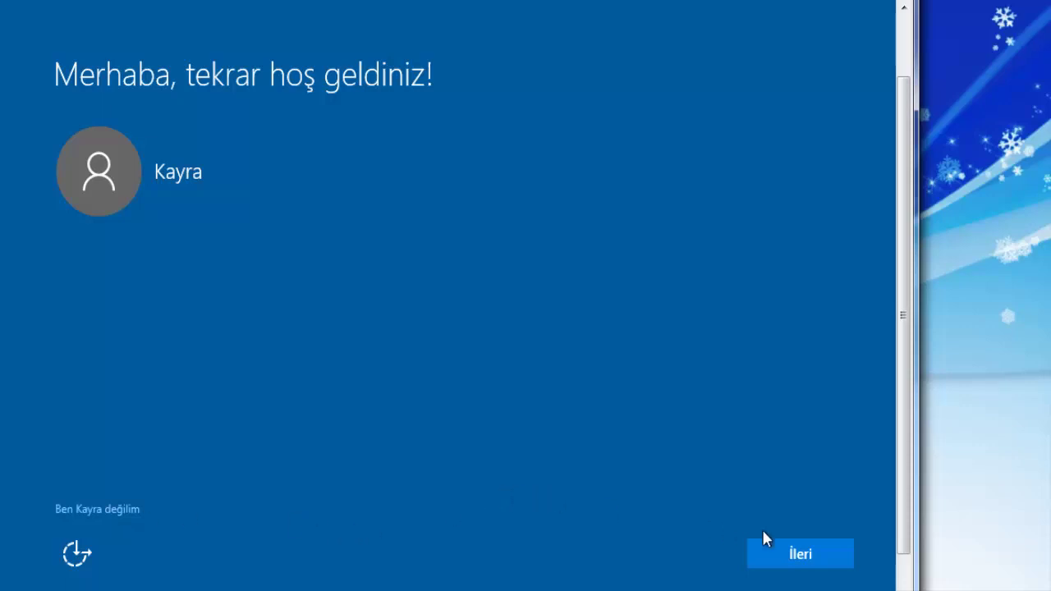
Step: Continue past the welcome-back screen with the existing account and read through the Daha fazlasını öğrenin help text on express settings
{"action": "left_click", "coordinate": [788, 555]}
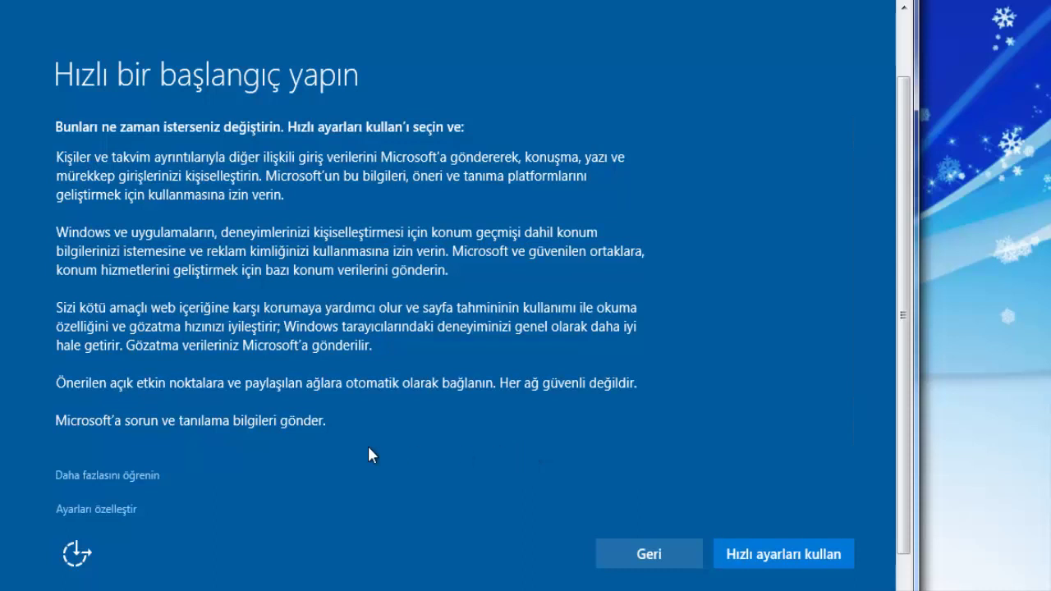
{"action": "left_click", "coordinate": [151, 480]}
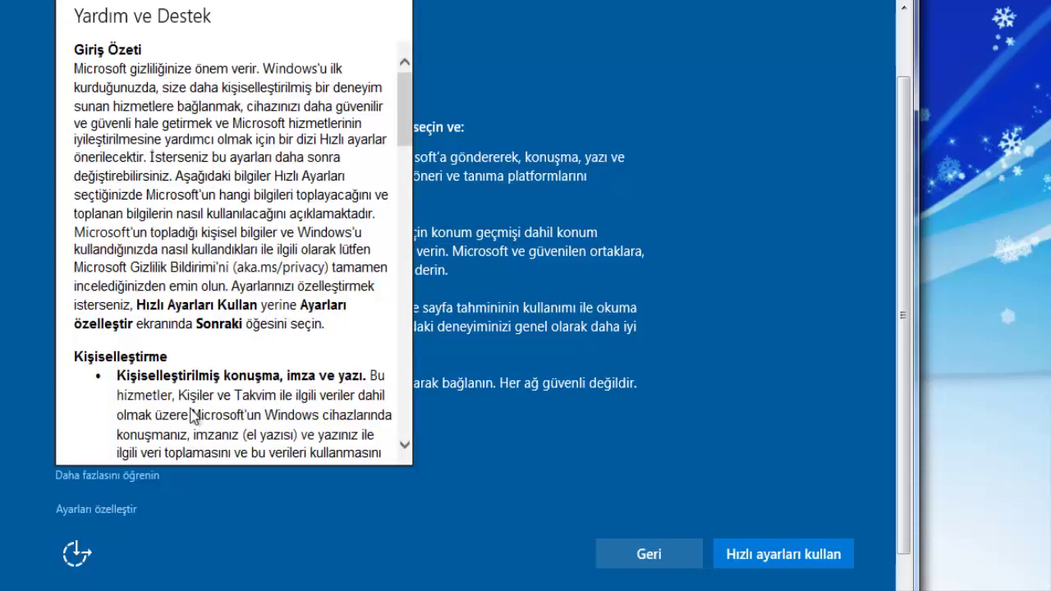
{"action": "scroll", "coordinate": [193, 410], "scroll_direction": "down", "scroll_amount": 6}
{"action": "scroll", "coordinate": [191, 414], "scroll_direction": "down", "scroll_amount": 15}
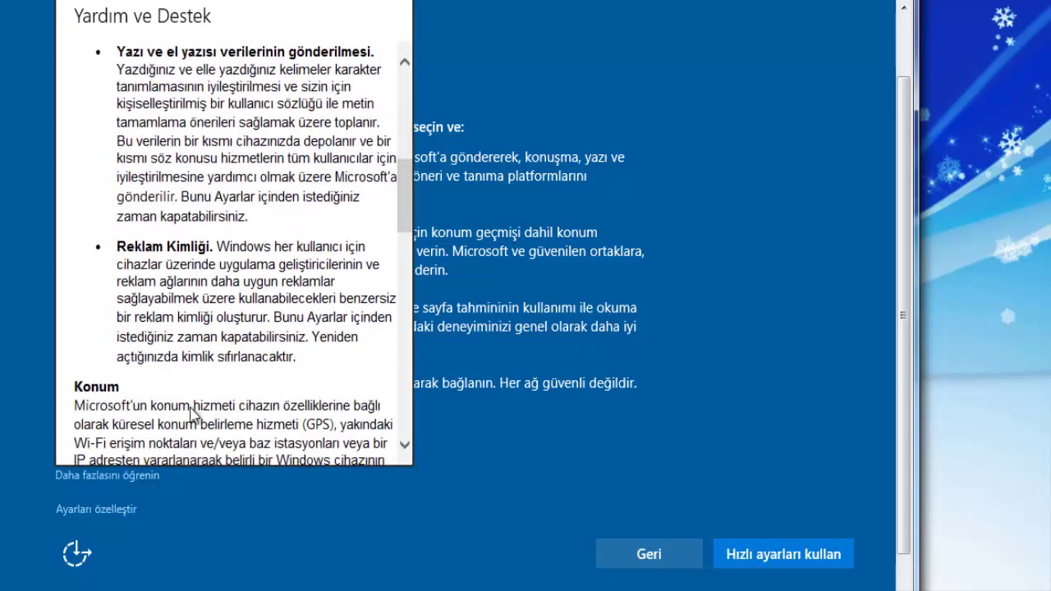
{"action": "scroll", "coordinate": [191, 414], "scroll_direction": "down", "scroll_amount": 8}
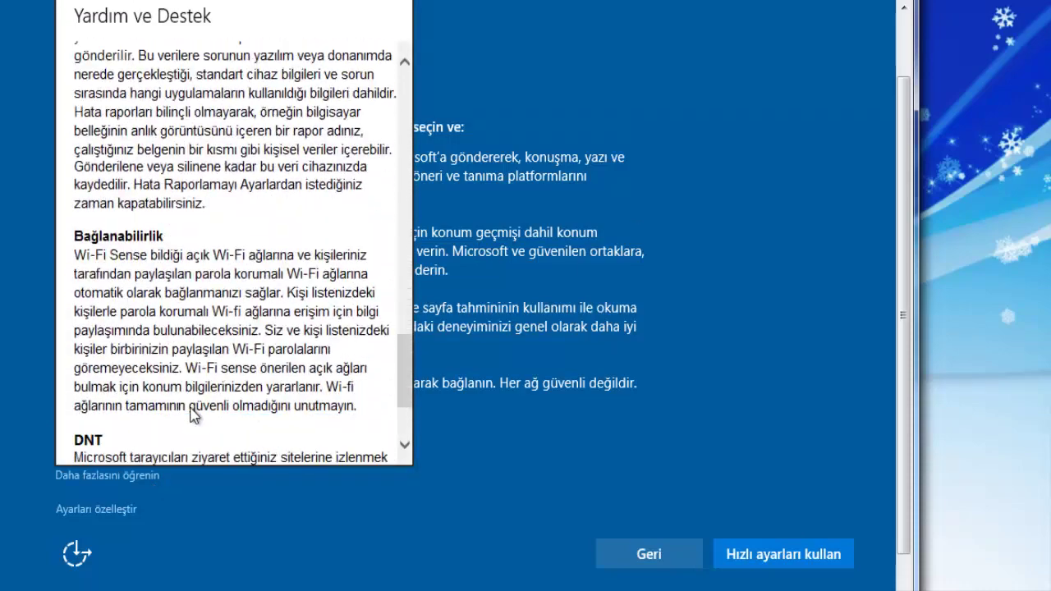
{"action": "left_click", "coordinate": [285, 518]}
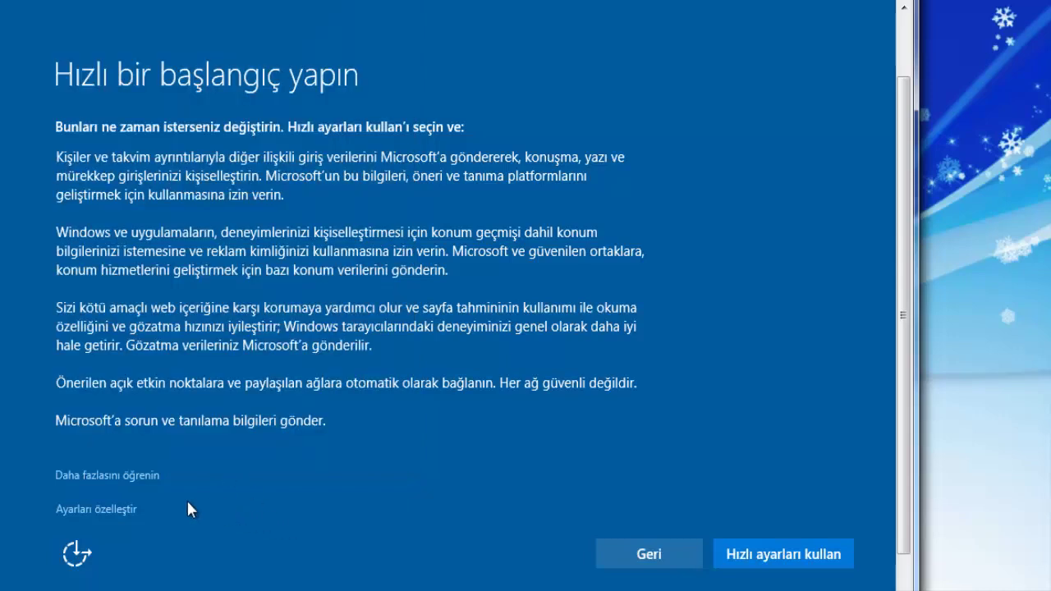
Step: Customize the setup settings by turning off all three Kişiselleştirme options and the Konum option, and continue
{"action": "left_click", "coordinate": [92, 510]}
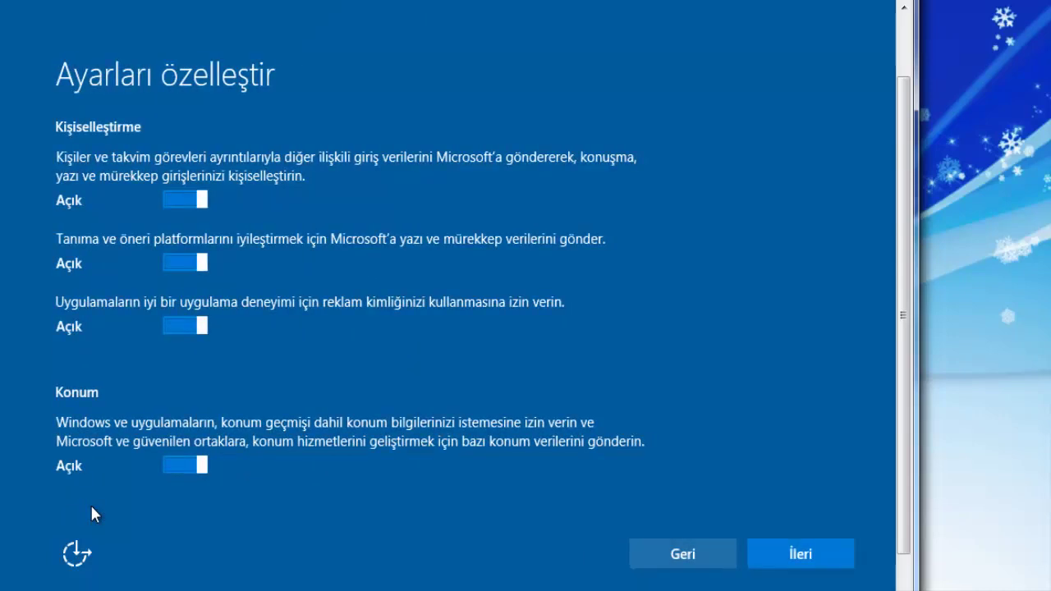
{"action": "left_click", "coordinate": [188, 200]}
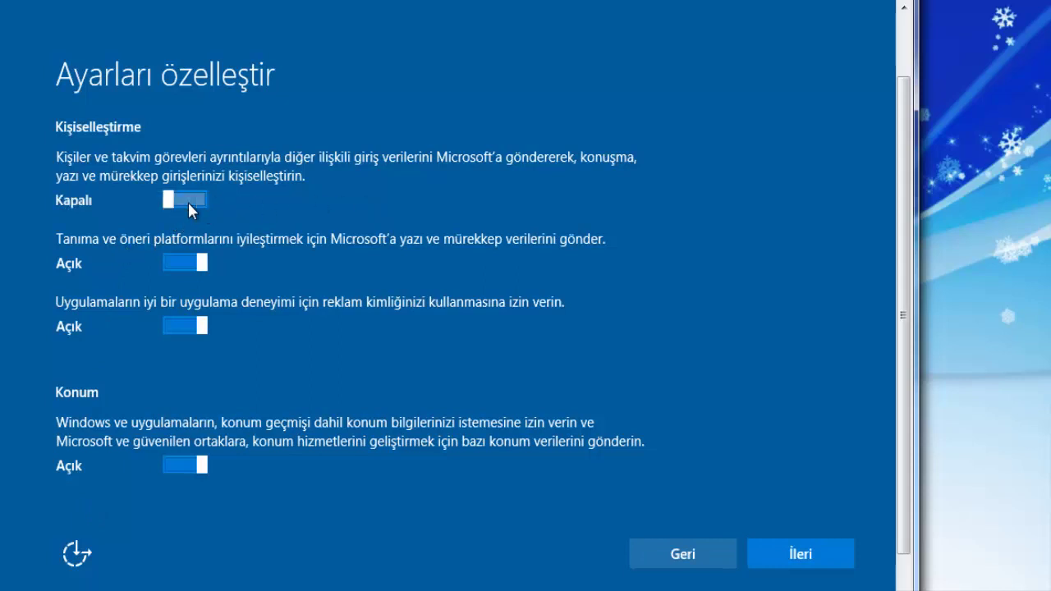
{"action": "left_click", "coordinate": [198, 264]}
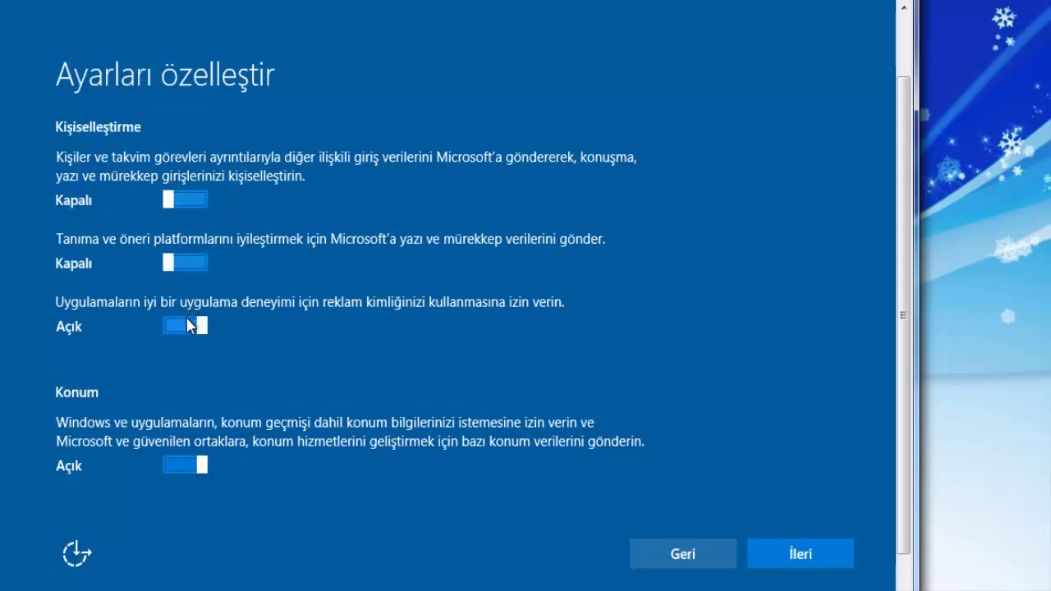
{"action": "left_click", "coordinate": [188, 325]}
{"action": "left_click", "coordinate": [185, 466]}
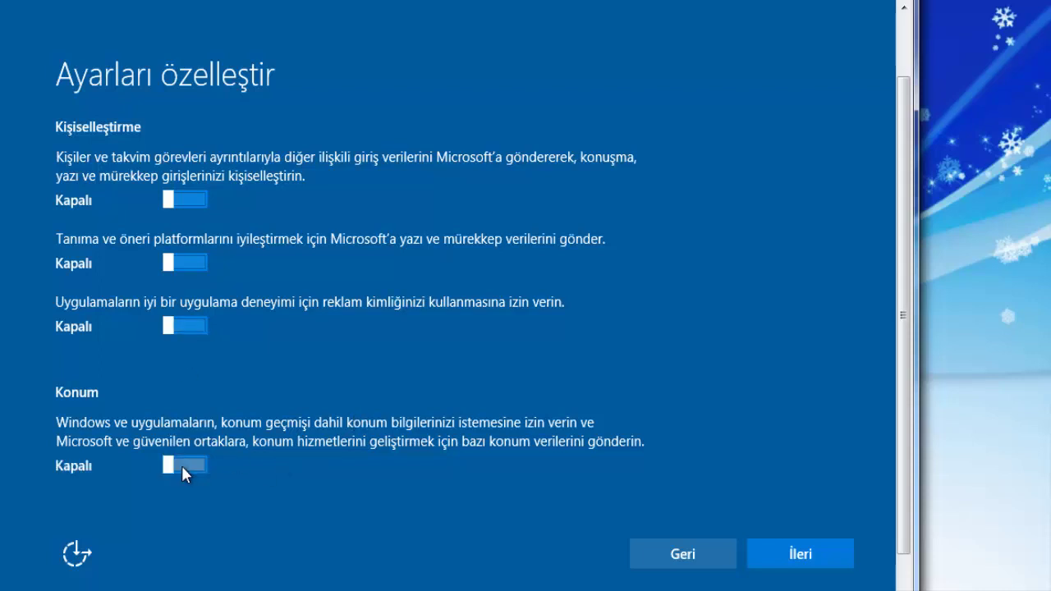
{"action": "left_click", "coordinate": [789, 551]}
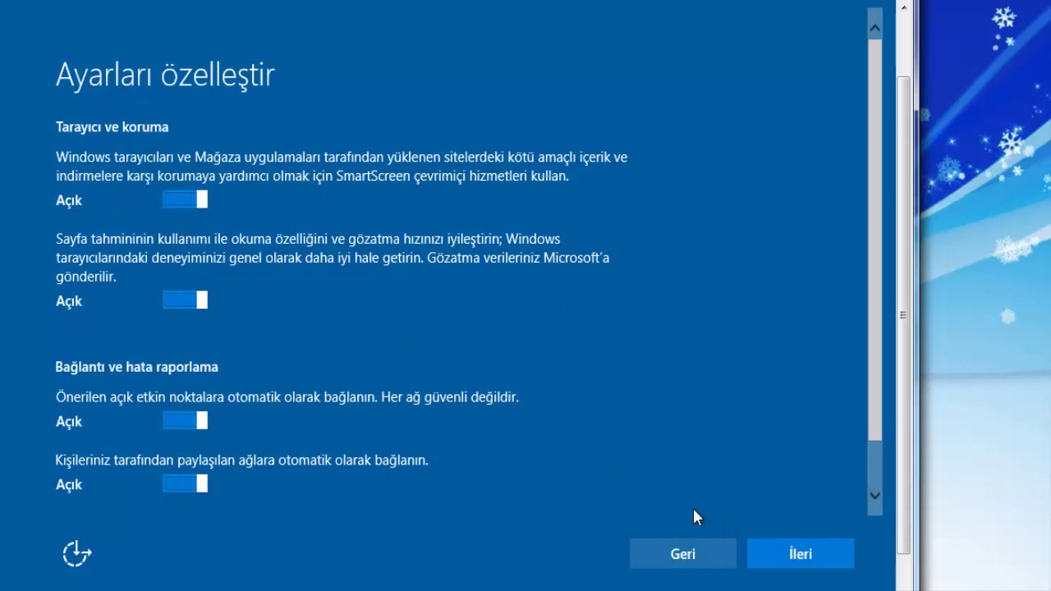
Step: Turn off page prediction and all three Bağlantı ve hata raporlama options, leaving SmartScreen on, and continue
{"action": "left_click", "coordinate": [180, 305]}
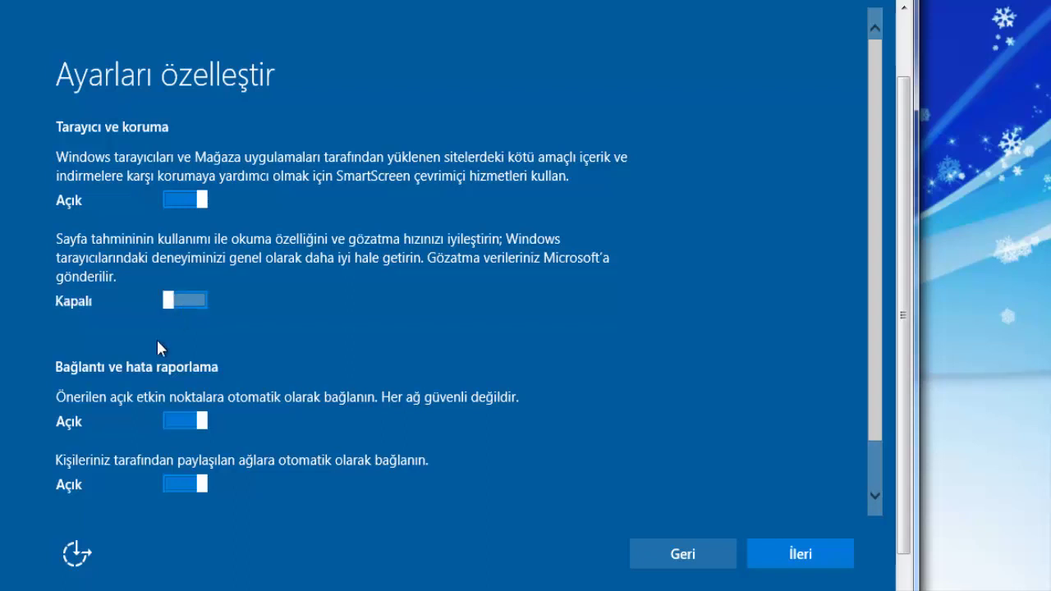
{"action": "left_click", "coordinate": [175, 420]}
{"action": "scroll", "coordinate": [242, 422], "scroll_direction": "down", "scroll_amount": 1}
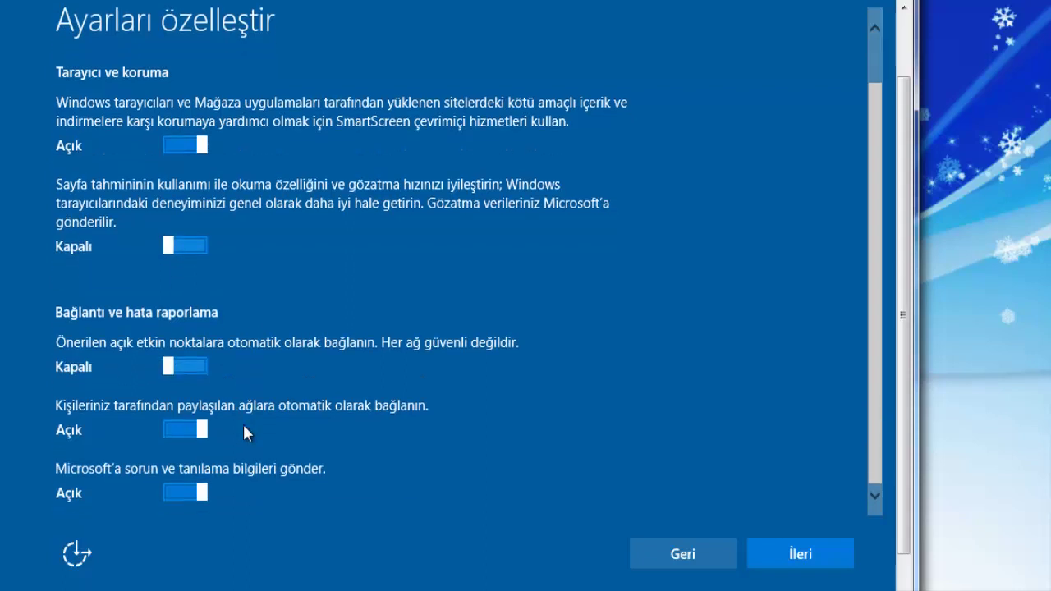
{"action": "left_click", "coordinate": [178, 427]}
{"action": "left_click", "coordinate": [181, 487]}
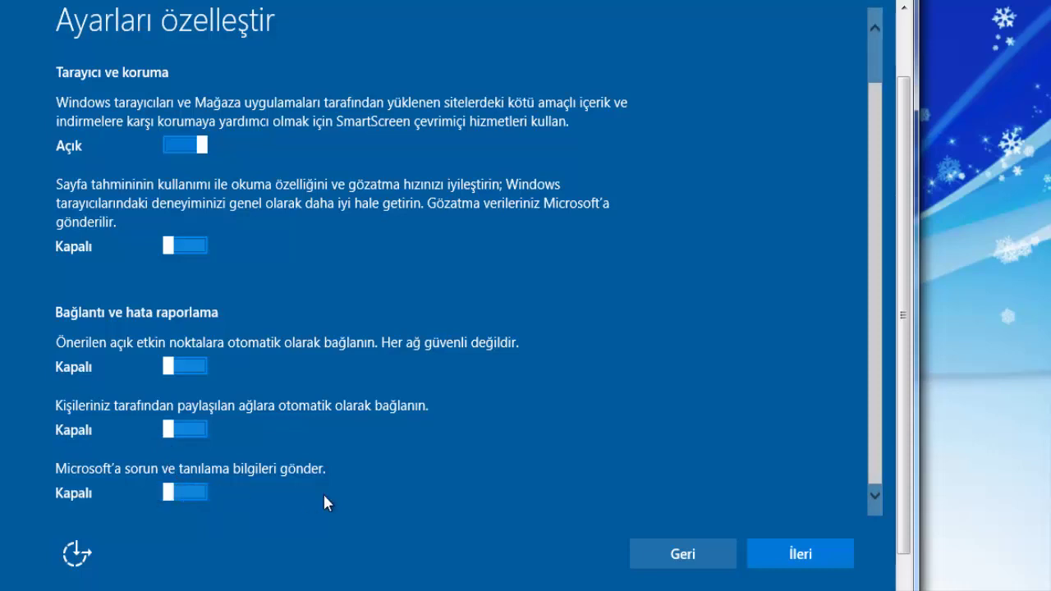
{"action": "left_click", "coordinate": [770, 547]}
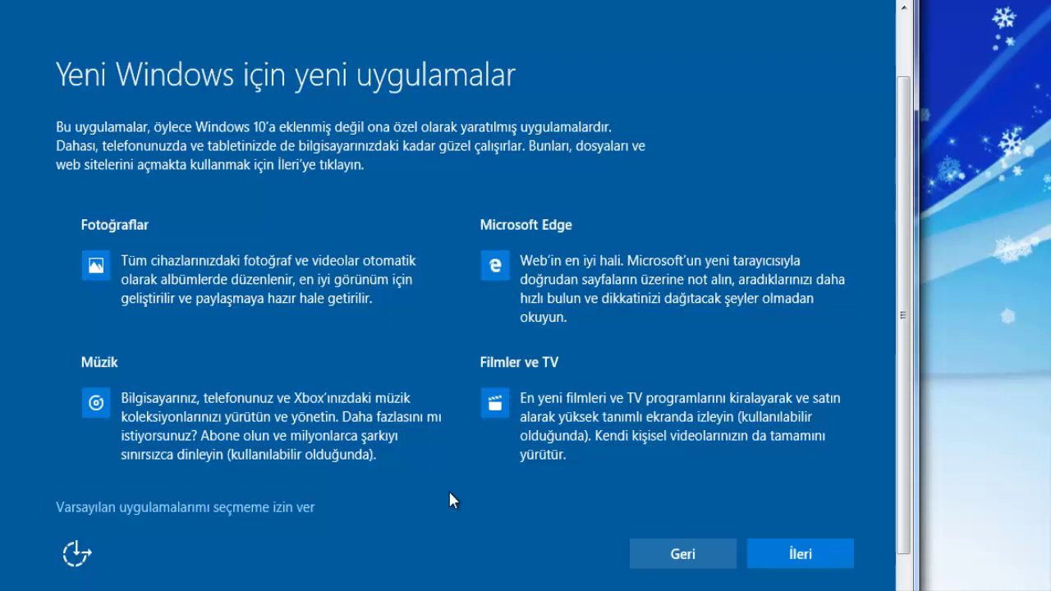
Step: Review the default app choices and accept Fotoğraflar, Microsoft Edge, Müzik, and Filmler ve TV as defaults
{"action": "left_click", "coordinate": [292, 506]}
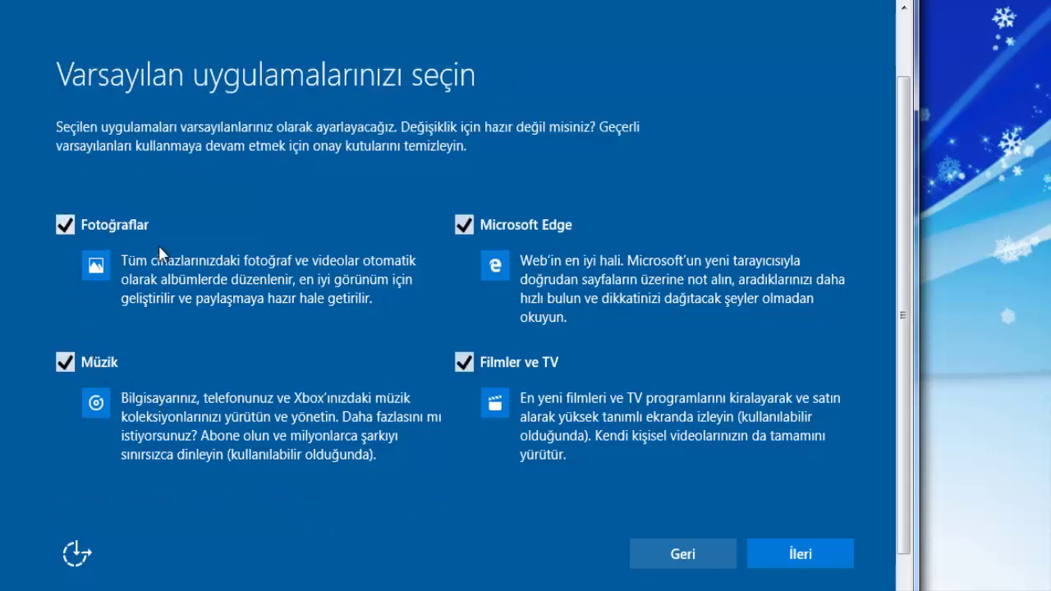
{"action": "left_click", "coordinate": [804, 553]}
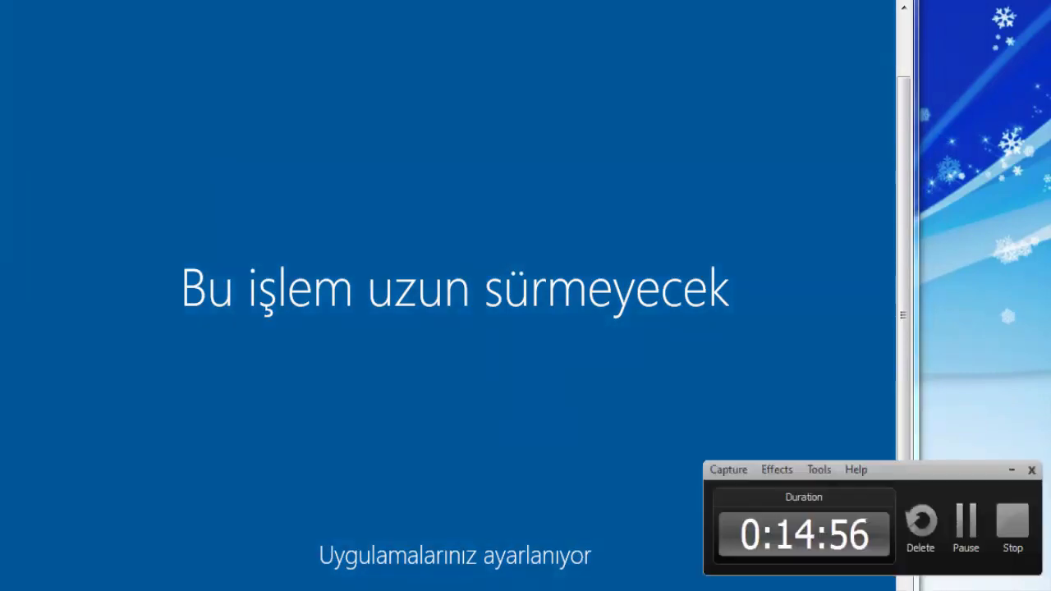
{"action": "left_click", "coordinate": [963, 524]}
{"action": "left_click", "coordinate": [957, 529]}
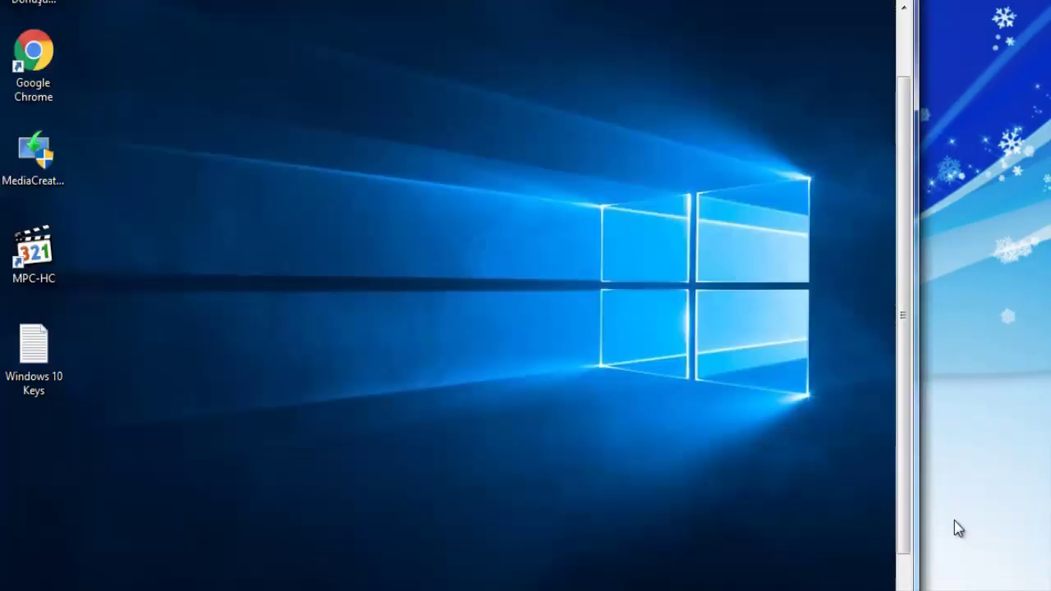
{"action": "left_click_drag", "start_coordinate": [910, 329], "coordinate": [910, 233]}
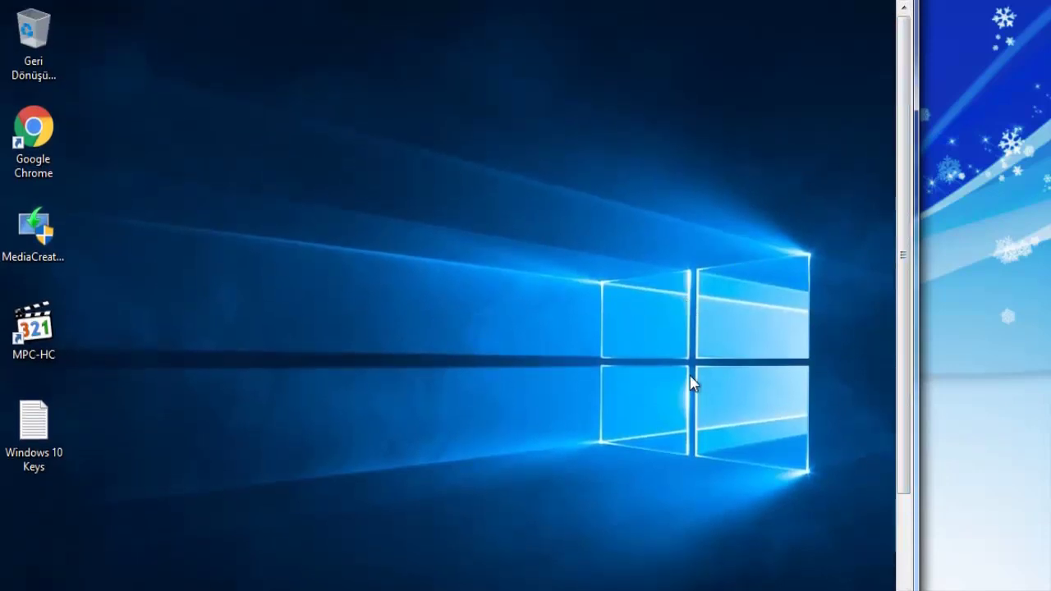
{"action": "left_click_drag", "start_coordinate": [899, 370], "coordinate": [908, 258]}
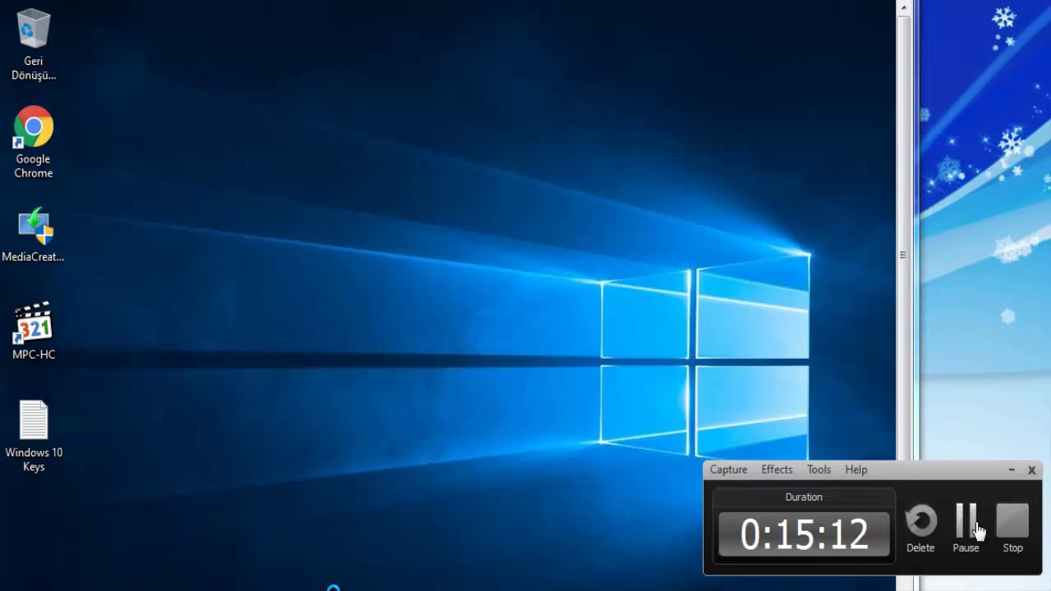
{"action": "left_click", "coordinate": [977, 530]}
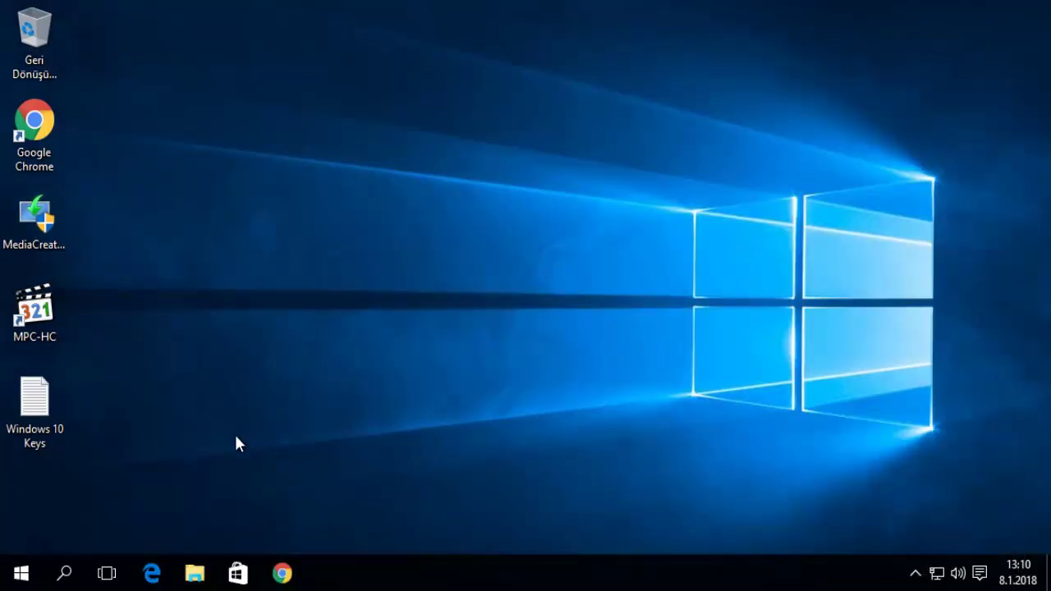
Step: Check the Windows edition and activation in the Sistem information, decline permission for the product key change, and close the window
{"action": "left_click_drag", "start_coordinate": [213, 138], "coordinate": [416, 380]}
{"action": "right_click", "coordinate": [20, 575]}
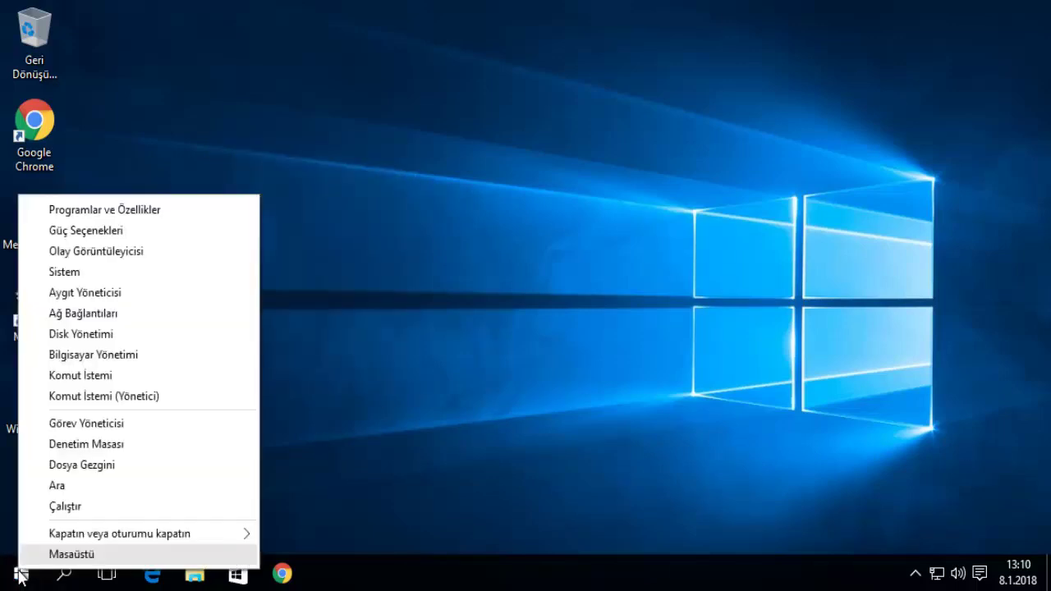
{"action": "left_click", "coordinate": [81, 272]}
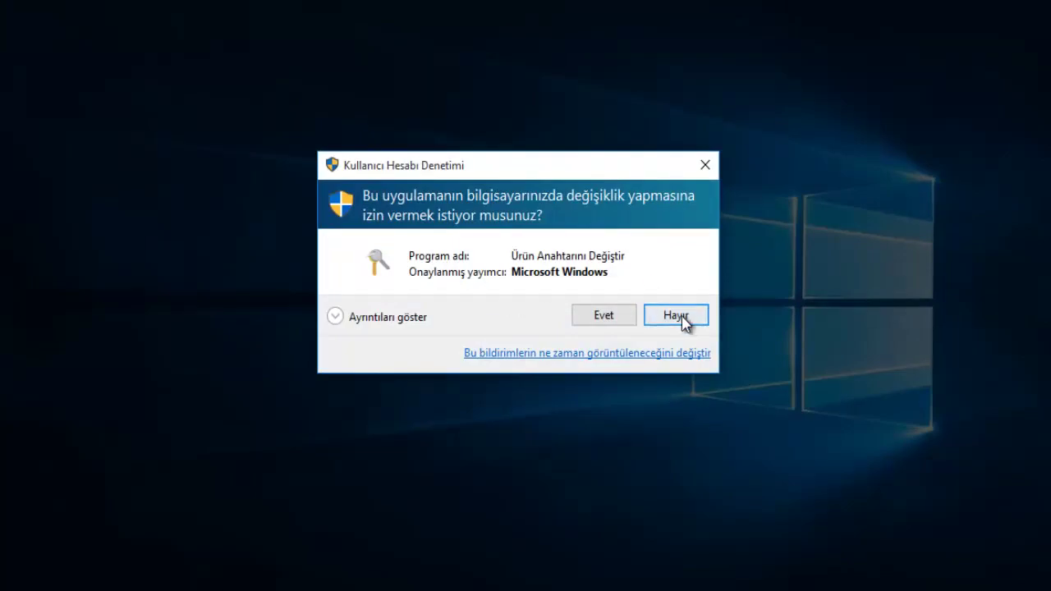
{"action": "left_click", "coordinate": [681, 315]}
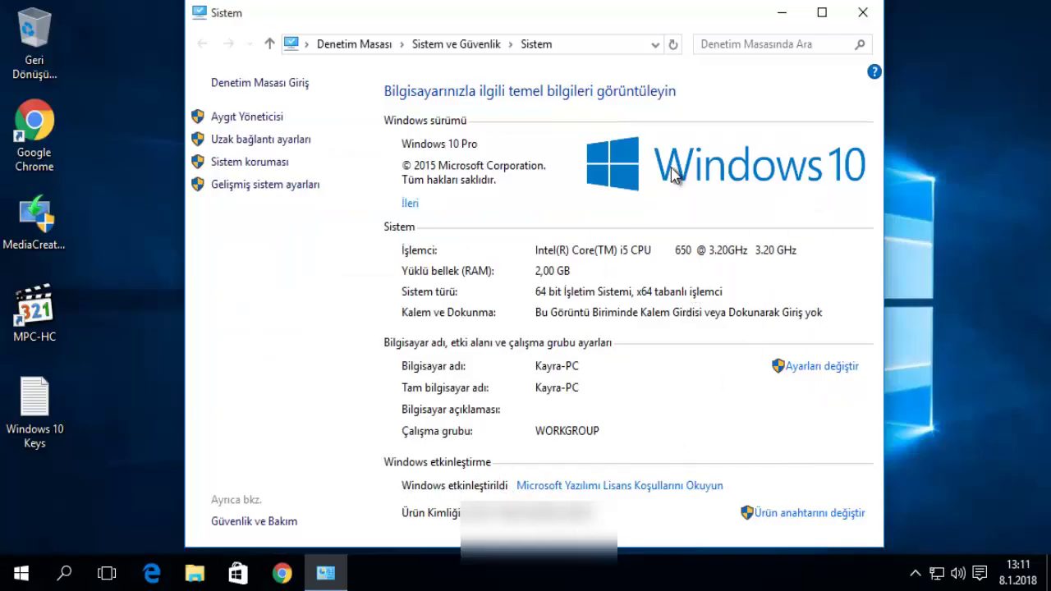
{"action": "left_click", "coordinate": [865, 13]}
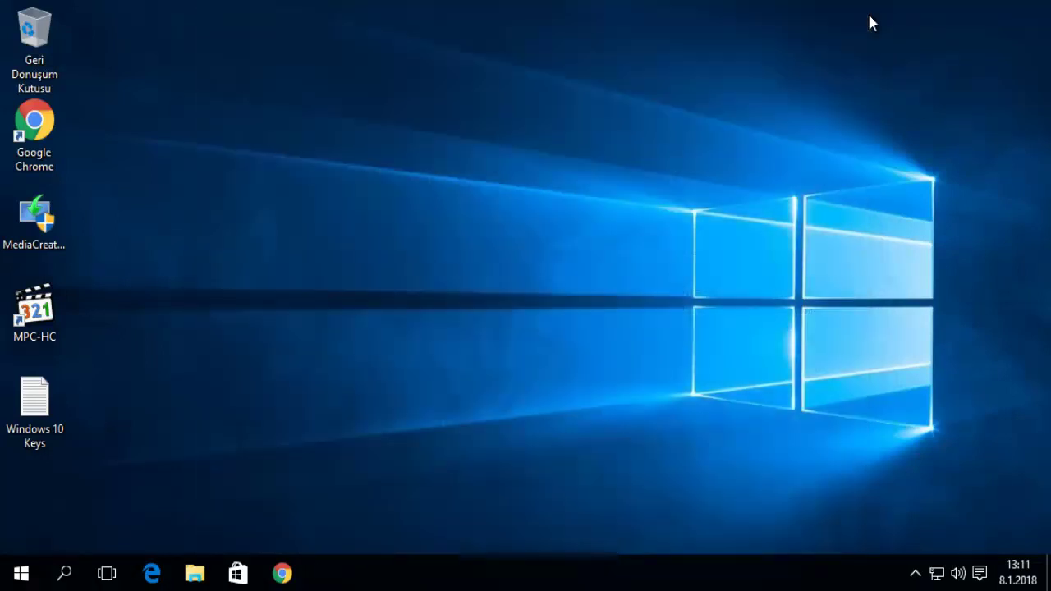
Step: Open the desktop background settings, try the underwater swimmer picture, and set the beach rocks picture as the wallpaper
{"action": "right_click", "coordinate": [476, 337]}
{"action": "left_click", "coordinate": [467, 333]}
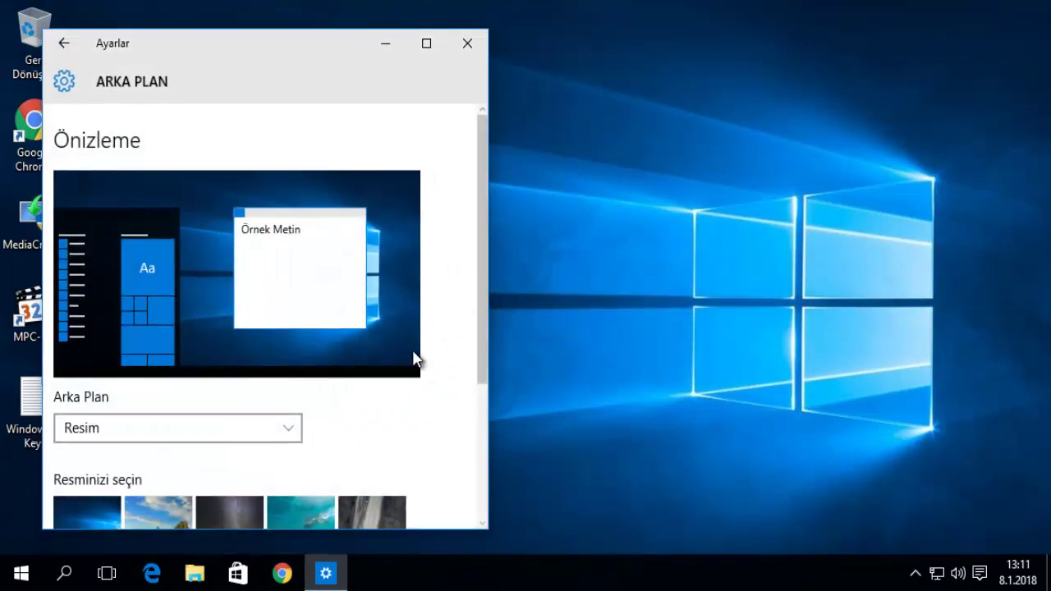
{"action": "scroll", "coordinate": [484, 373], "scroll_direction": "down", "scroll_amount": 2}
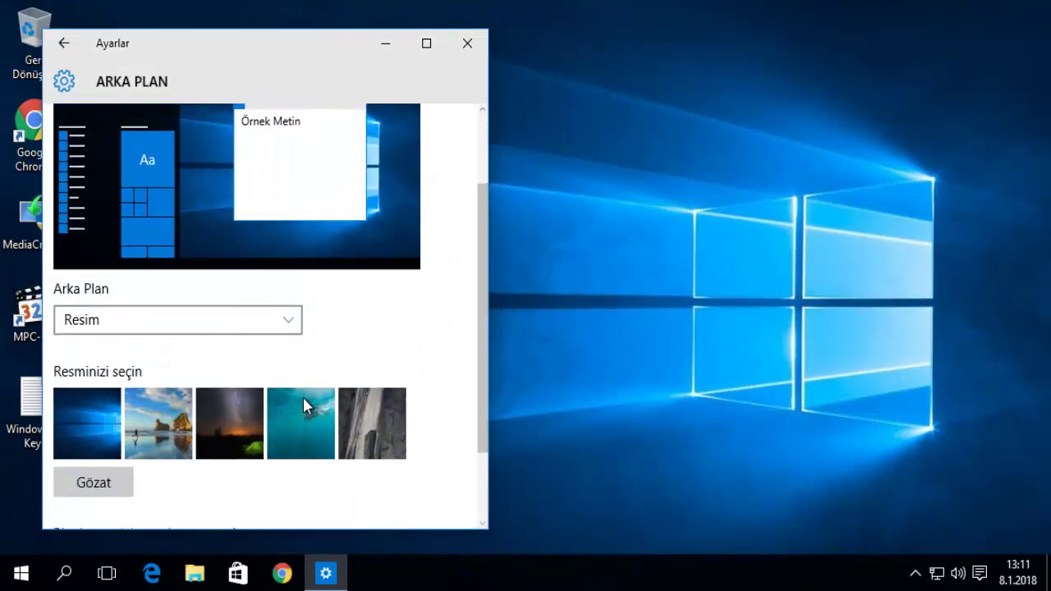
{"action": "left_click", "coordinate": [306, 408]}
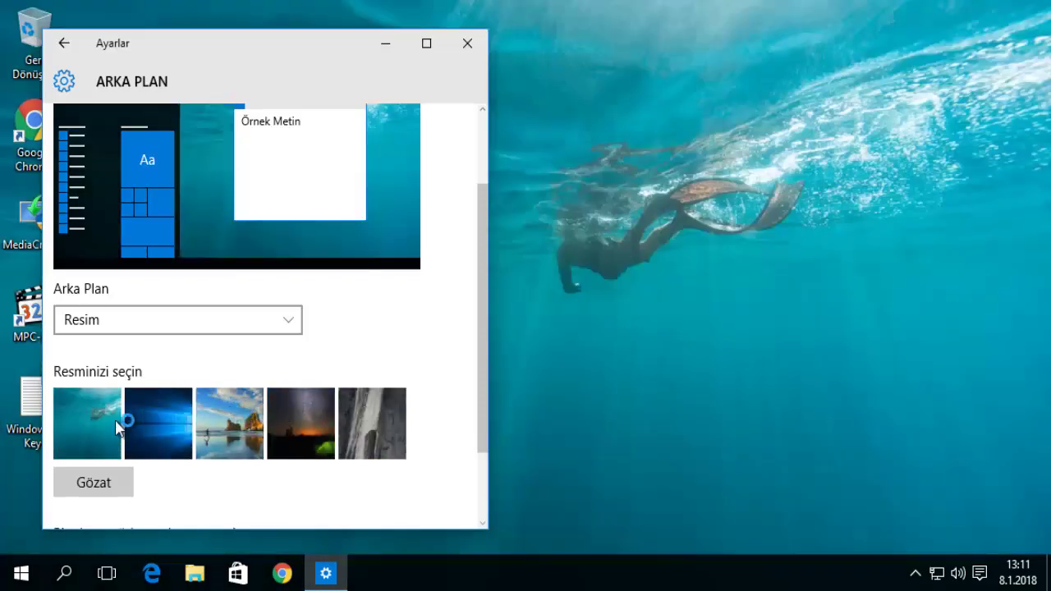
{"action": "scroll", "coordinate": [185, 423], "scroll_direction": "down", "scroll_amount": 2}
{"action": "scroll", "coordinate": [185, 426], "scroll_direction": "up", "scroll_amount": 3}
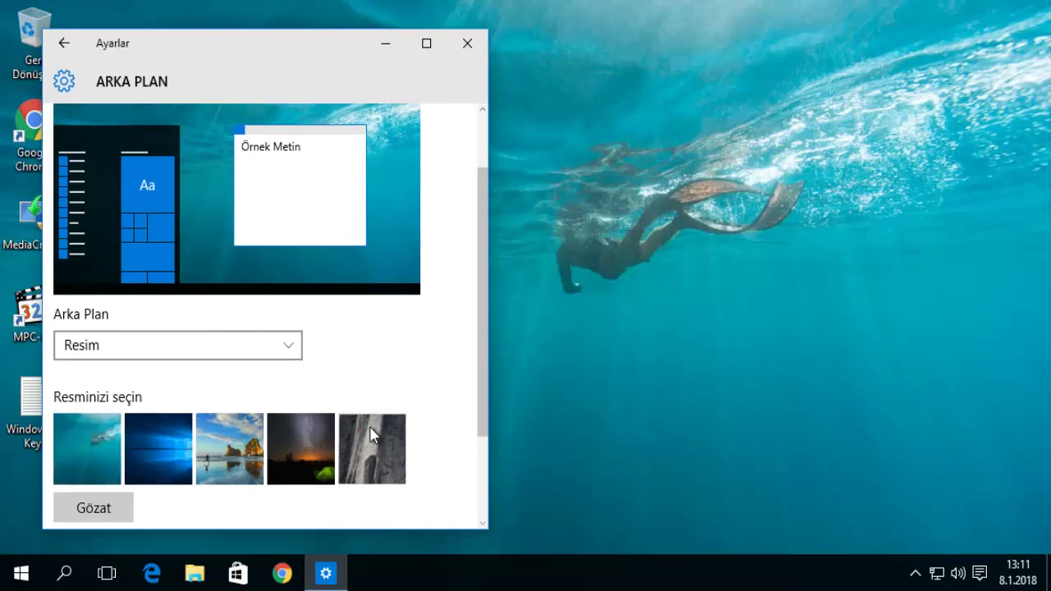
{"action": "left_click", "coordinate": [255, 454]}
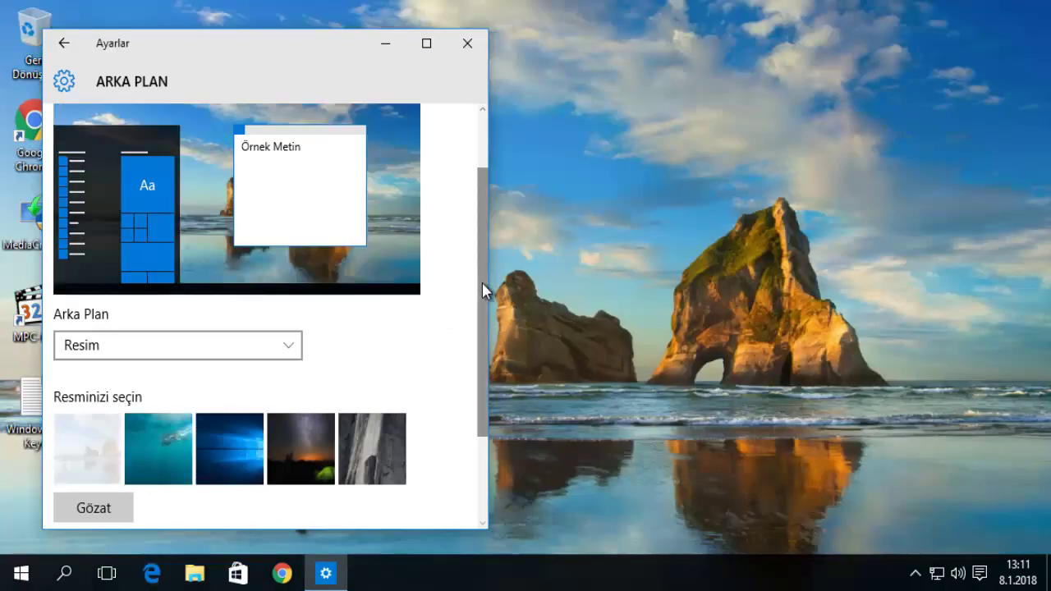
Step: Review the picture fit options and the background type choices in the background settings, keeping Doldur and Resim, and close the settings
{"action": "left_click_drag", "start_coordinate": [482, 282], "coordinate": [489, 325]}
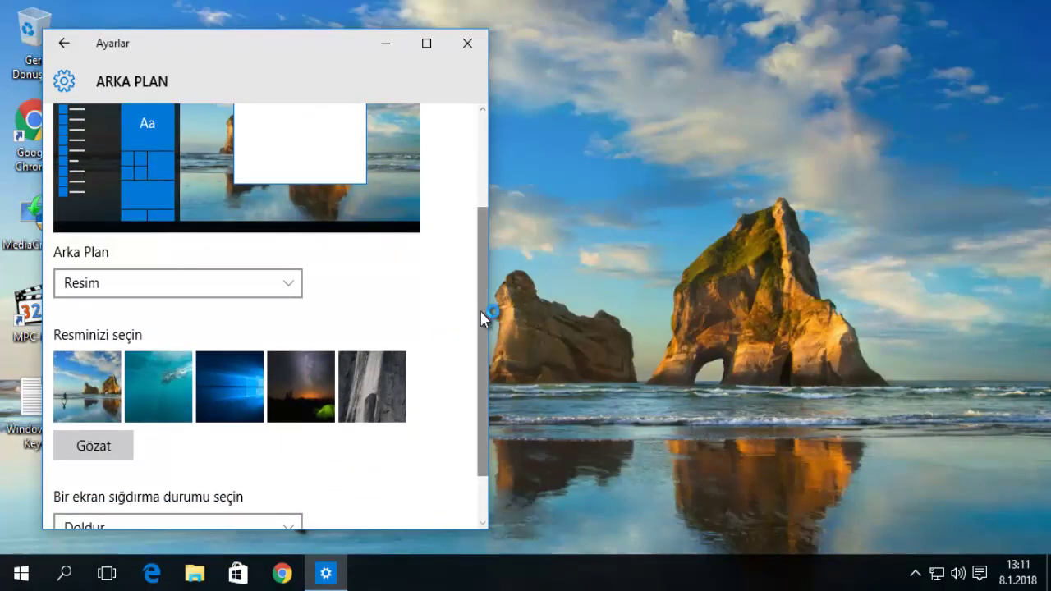
{"action": "left_click_drag", "start_coordinate": [483, 316], "coordinate": [484, 373]}
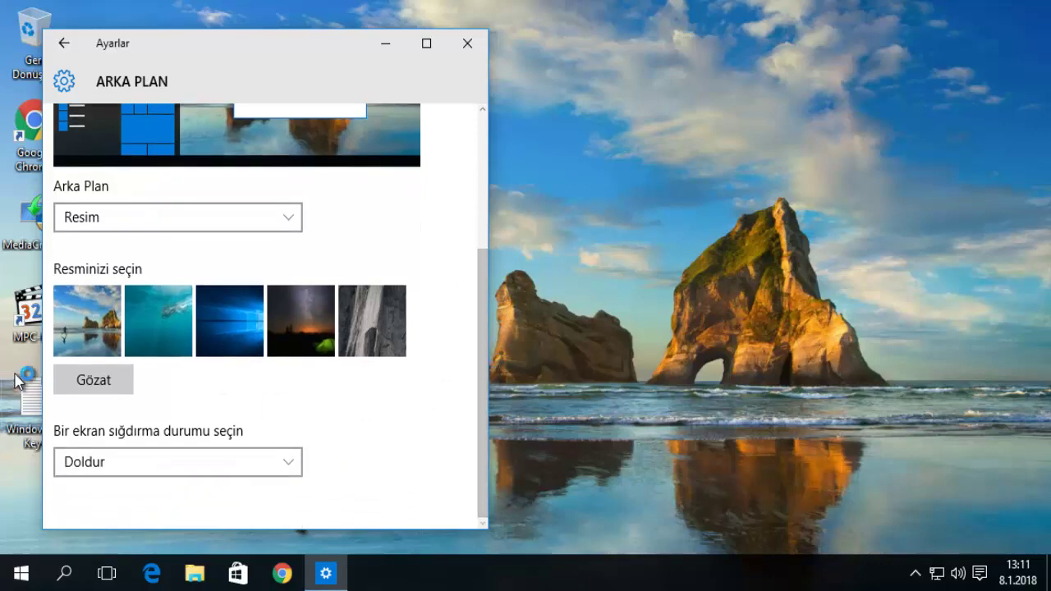
{"action": "left_click", "coordinate": [76, 466]}
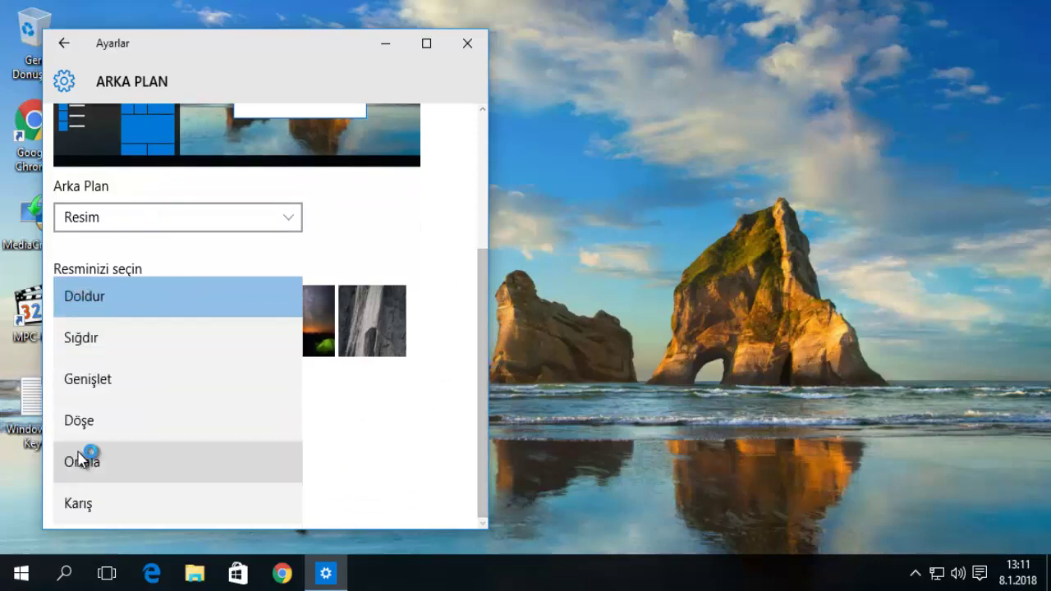
{"action": "left_click", "coordinate": [375, 469]}
{"action": "scroll", "coordinate": [484, 273], "scroll_direction": "up", "scroll_amount": 5}
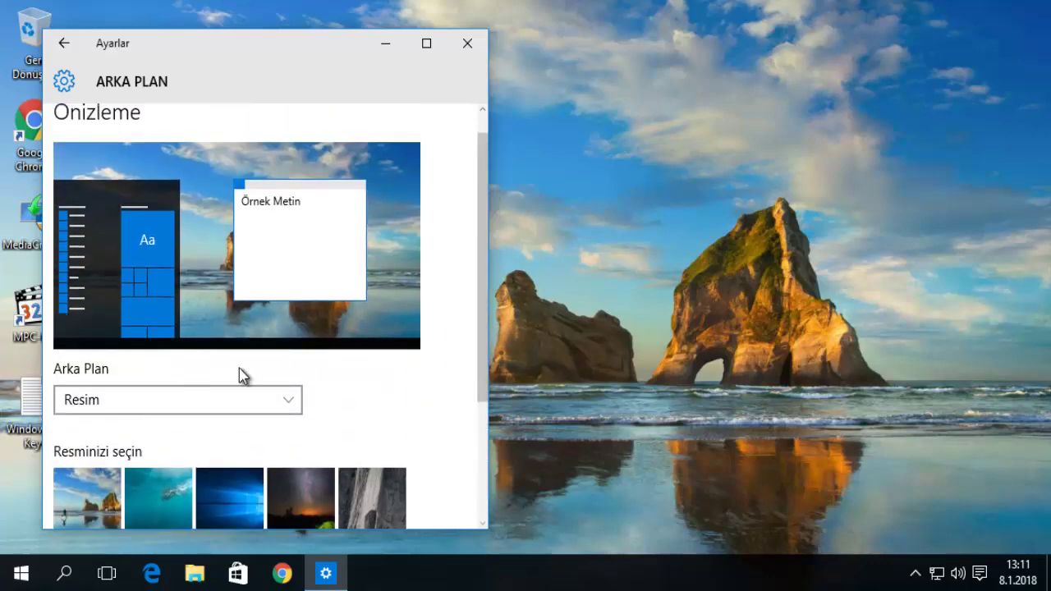
{"action": "scroll", "coordinate": [487, 205], "scroll_direction": "up", "scroll_amount": 1}
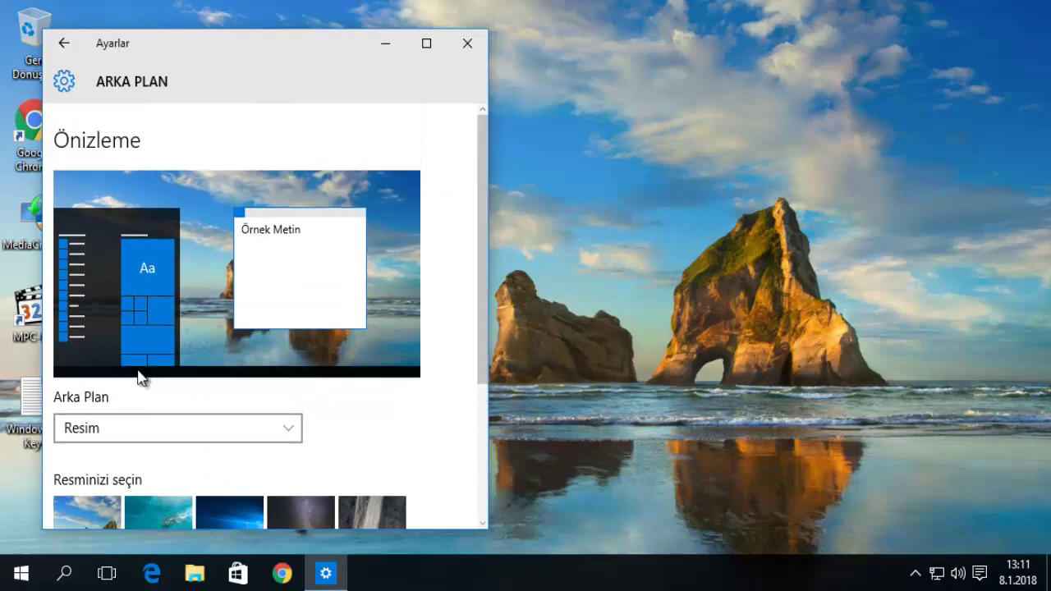
{"action": "left_click", "coordinate": [131, 423]}
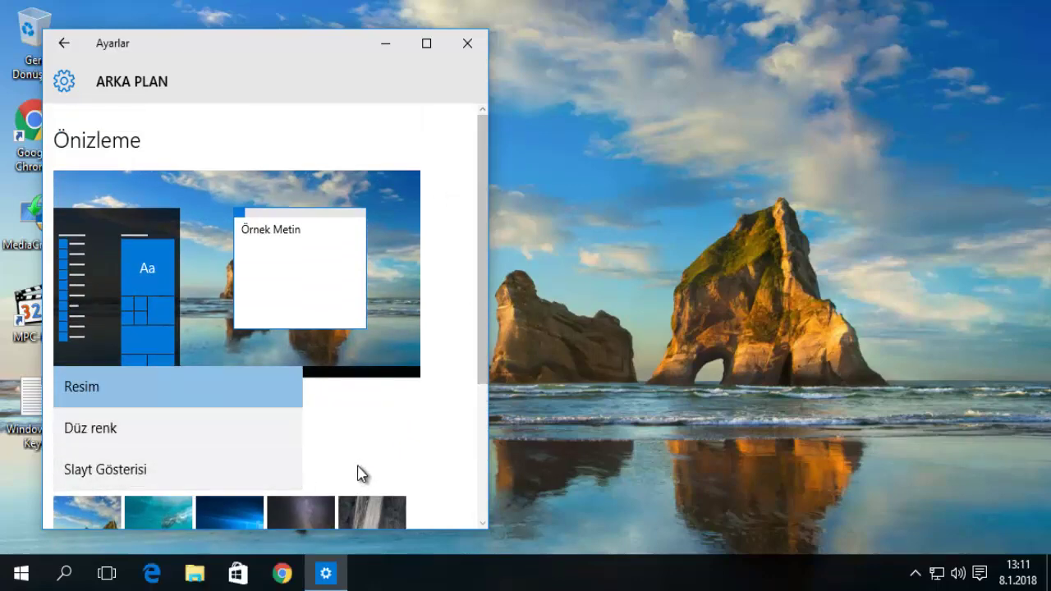
{"action": "left_click", "coordinate": [376, 437]}
{"action": "left_click_drag", "start_coordinate": [481, 295], "coordinate": [489, 60]}
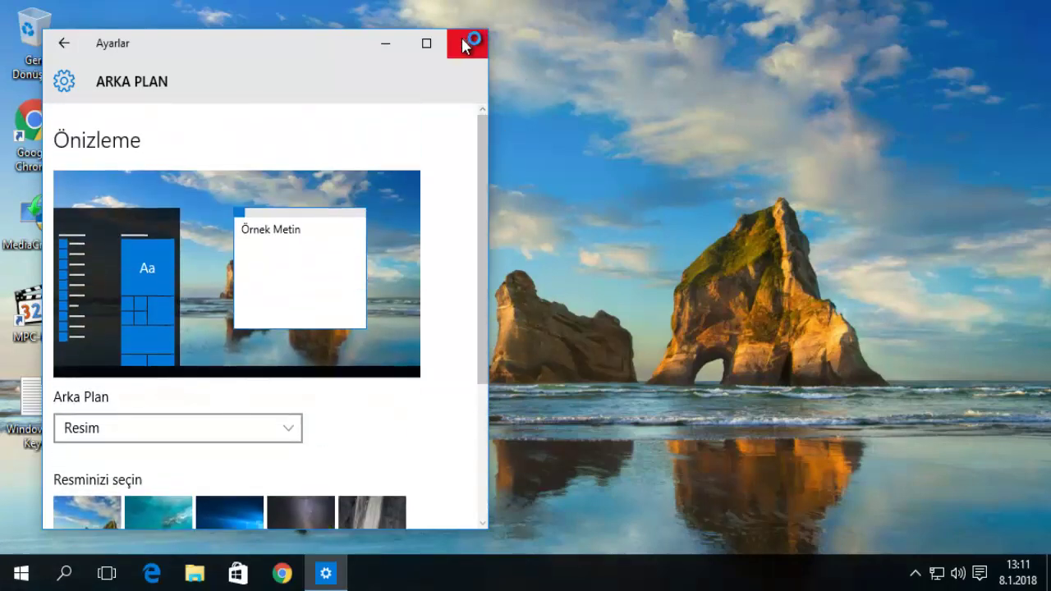
{"action": "left_click", "coordinate": [467, 42]}
Step: Open the account settings from the user account options, look over the local account details and picture, and close the settings
{"action": "left_click", "coordinate": [20, 572]}
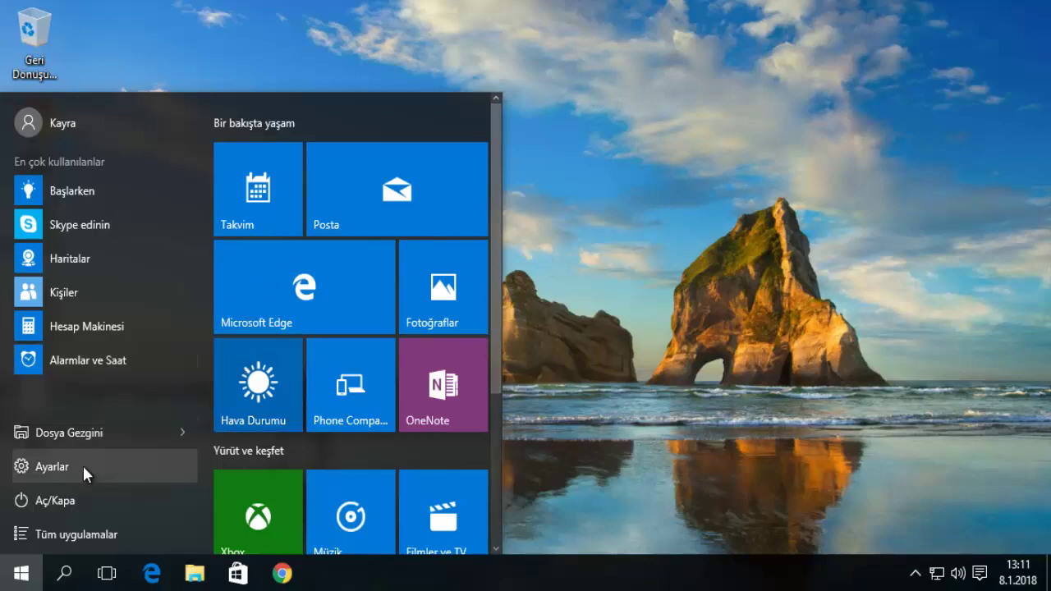
{"action": "left_click", "coordinate": [128, 113]}
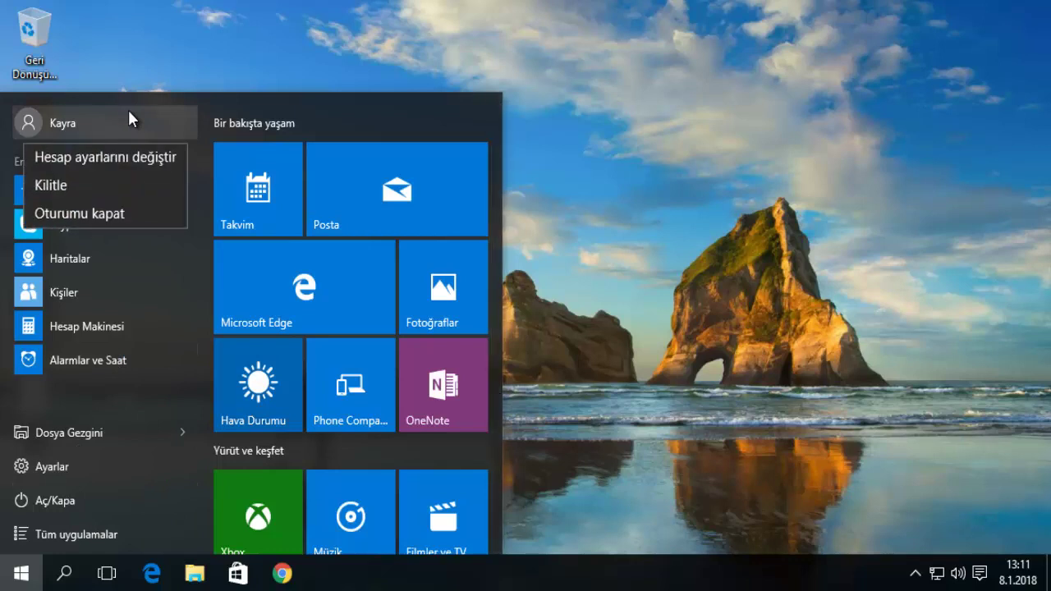
{"action": "left_click", "coordinate": [332, 106]}
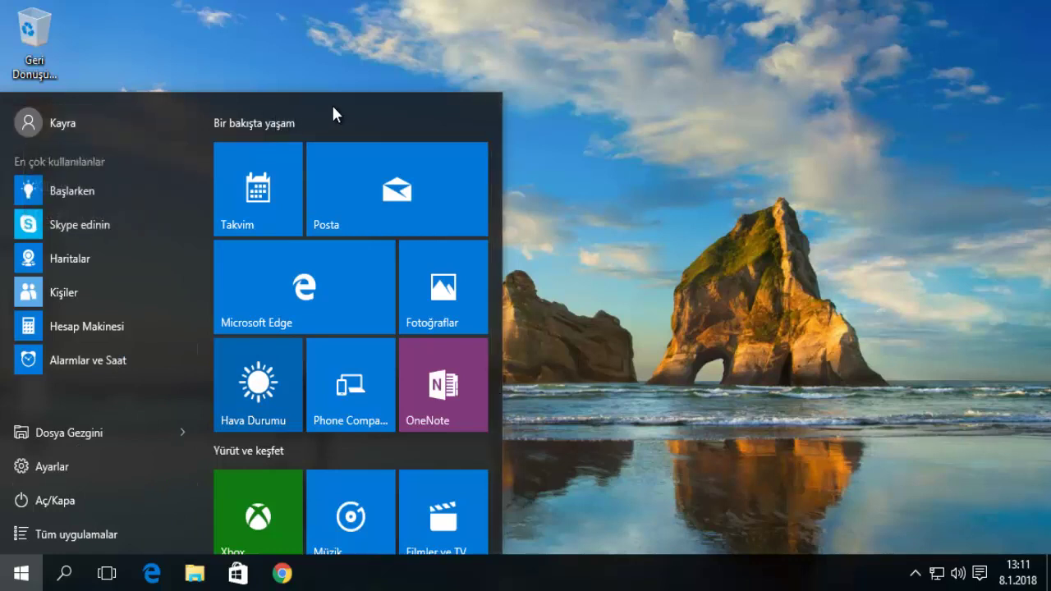
{"action": "left_click", "coordinate": [81, 131]}
{"action": "left_click", "coordinate": [88, 154]}
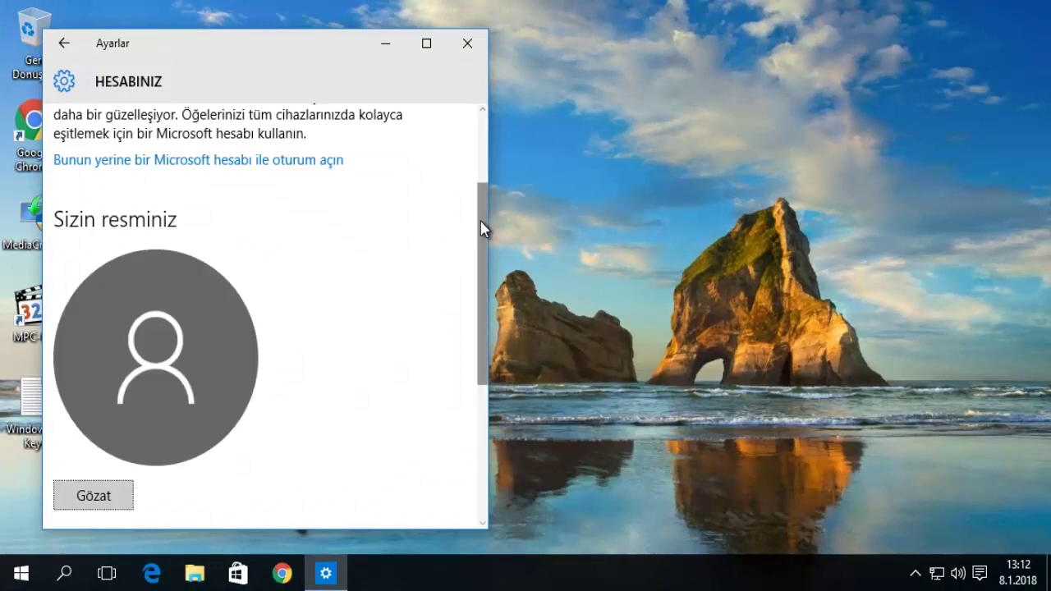
{"action": "left_click_drag", "start_coordinate": [481, 228], "coordinate": [474, 98]}
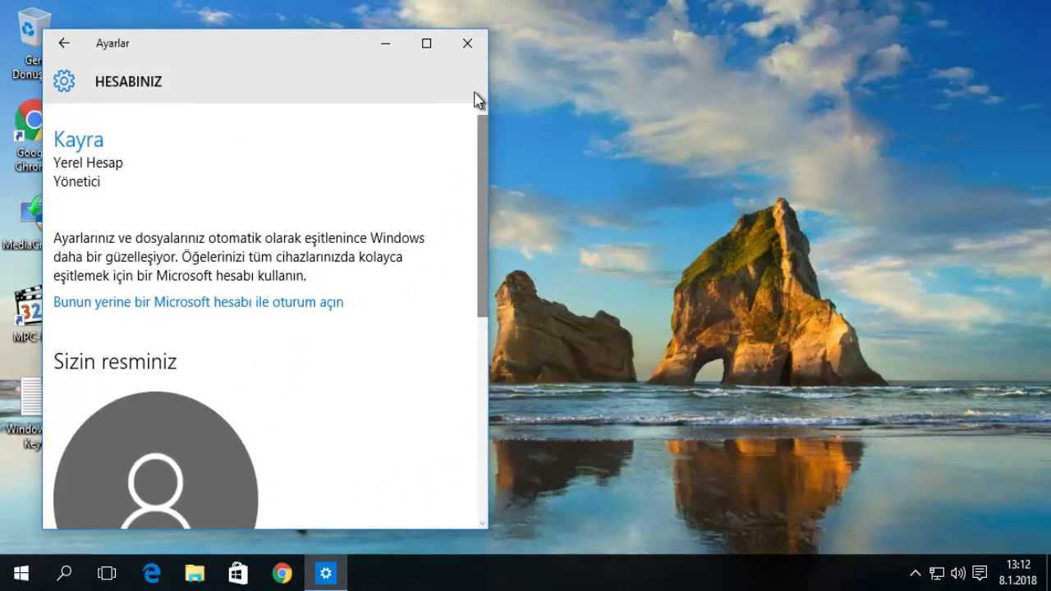
{"action": "left_click", "coordinate": [469, 43]}
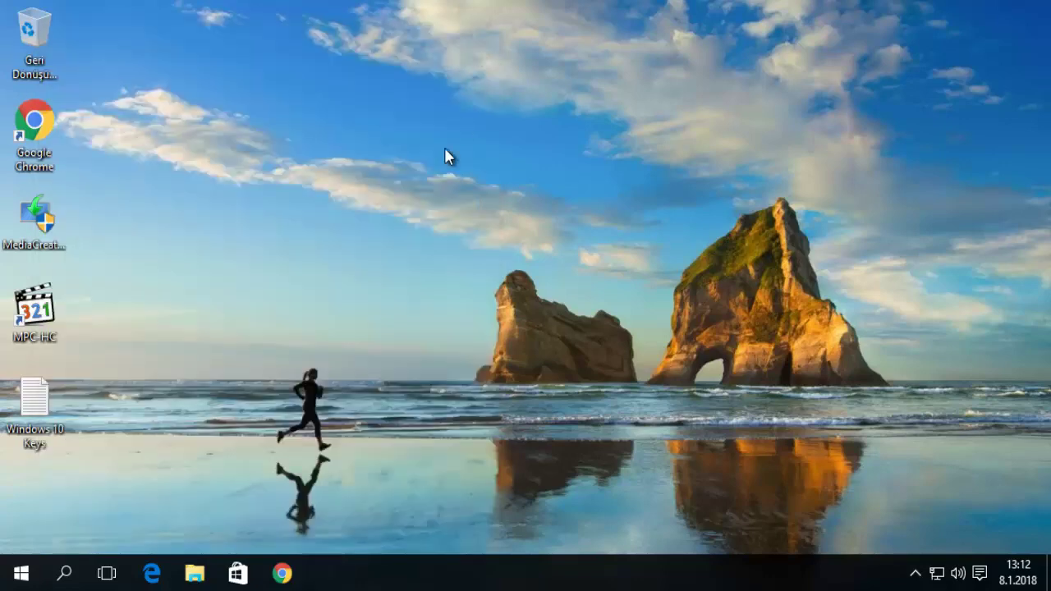
{"action": "left_click", "coordinate": [20, 570]}
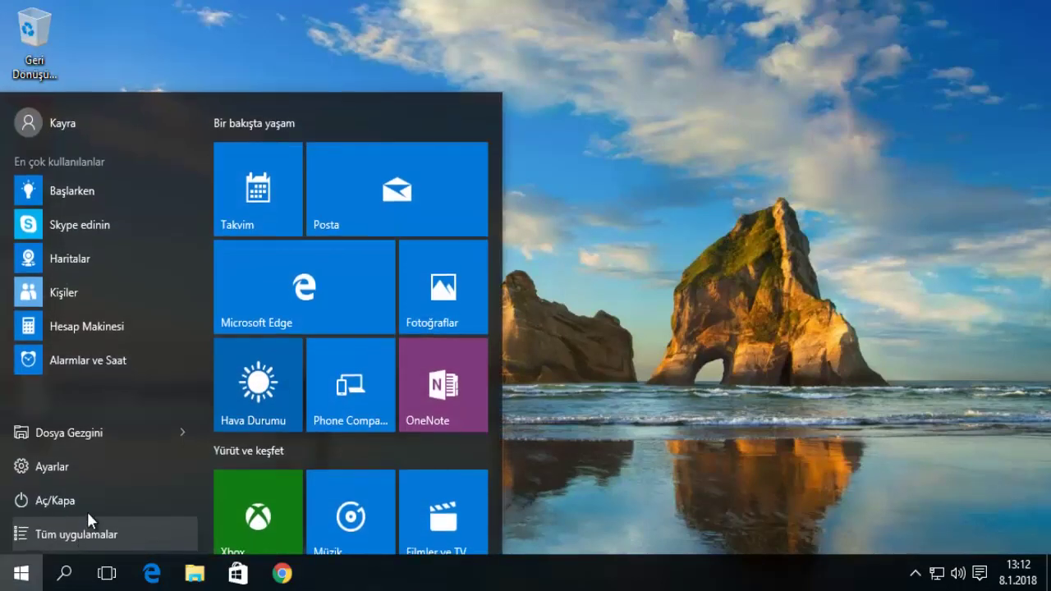
{"action": "left_click", "coordinate": [550, 319]}
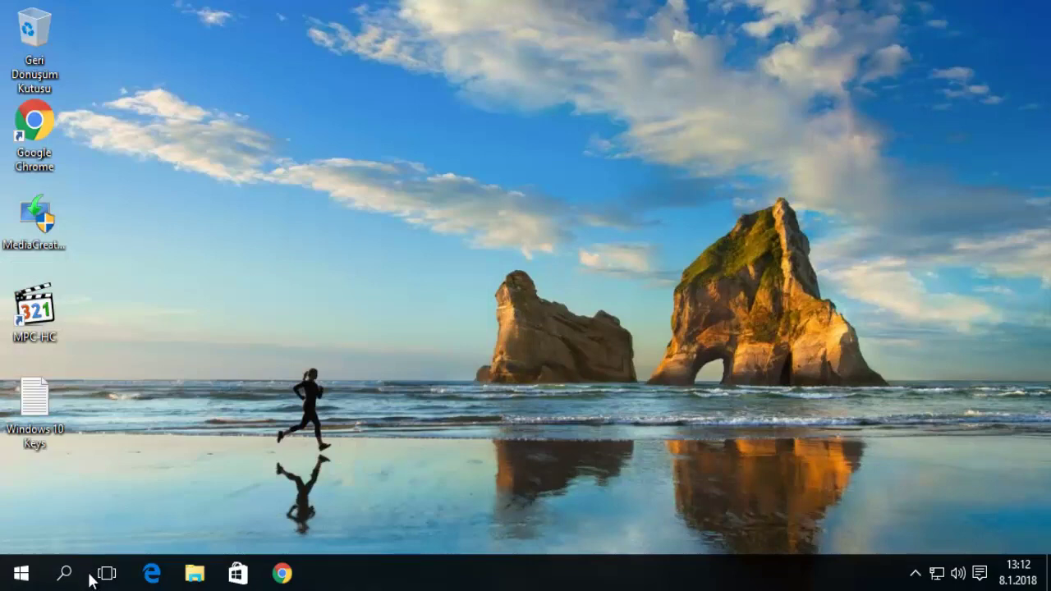
Step: Browse Yerel Disk (C:) in the file explorer, examine the contents of the Windows.old folder, and close the window
{"action": "left_click", "coordinate": [194, 572]}
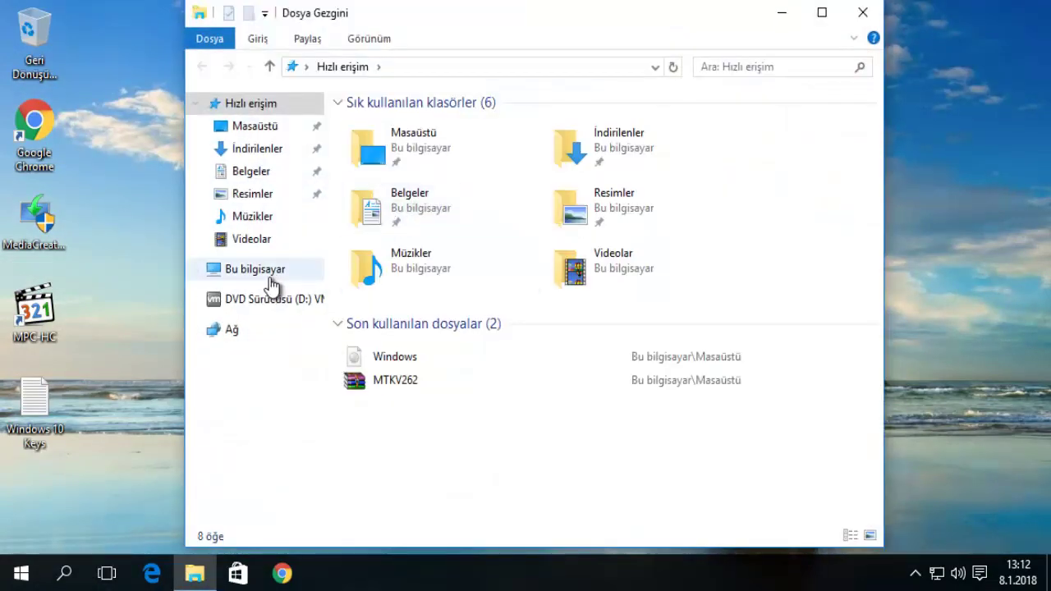
{"action": "left_click", "coordinate": [264, 278]}
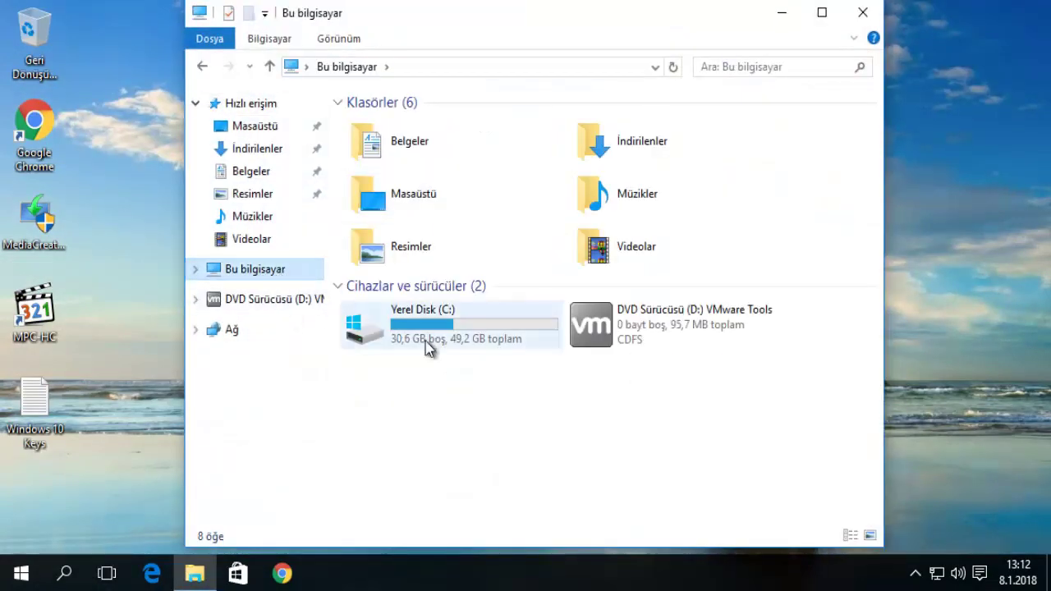
{"action": "double_click", "coordinate": [429, 344]}
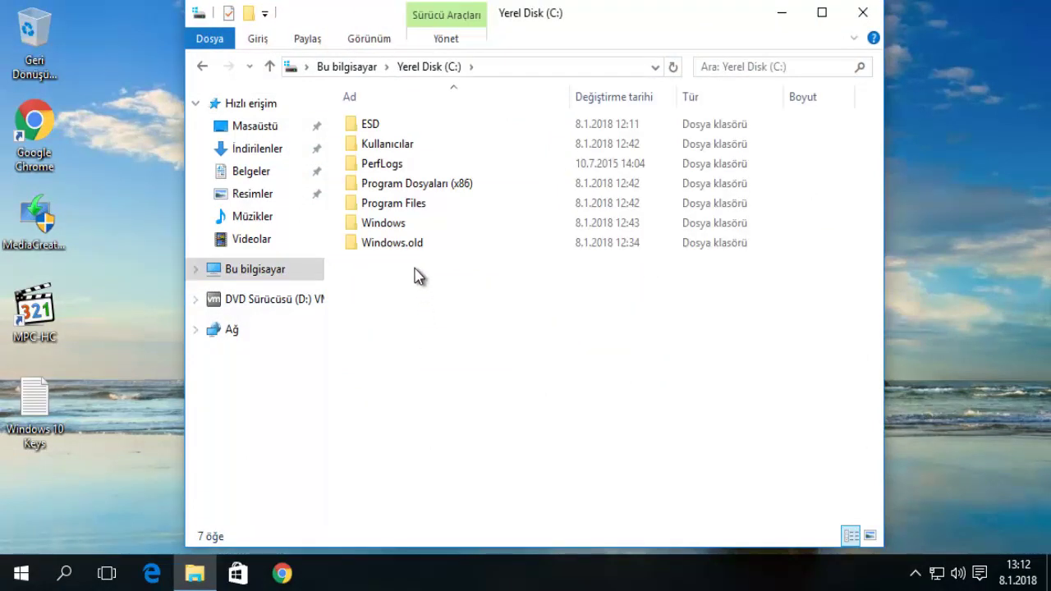
{"action": "left_click", "coordinate": [415, 244]}
{"action": "double_click", "coordinate": [414, 245]}
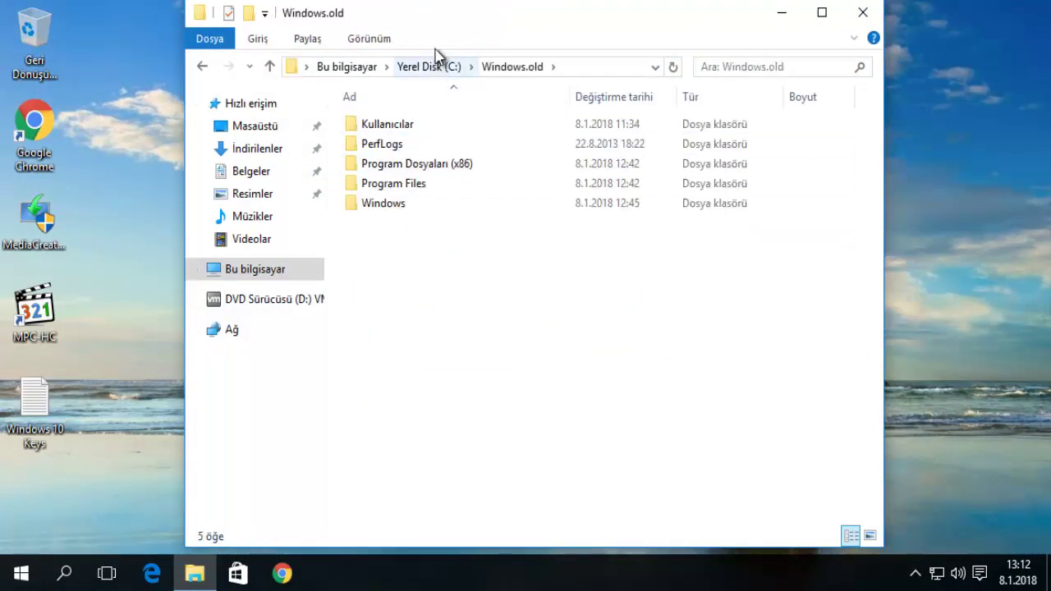
{"action": "left_click", "coordinate": [429, 67]}
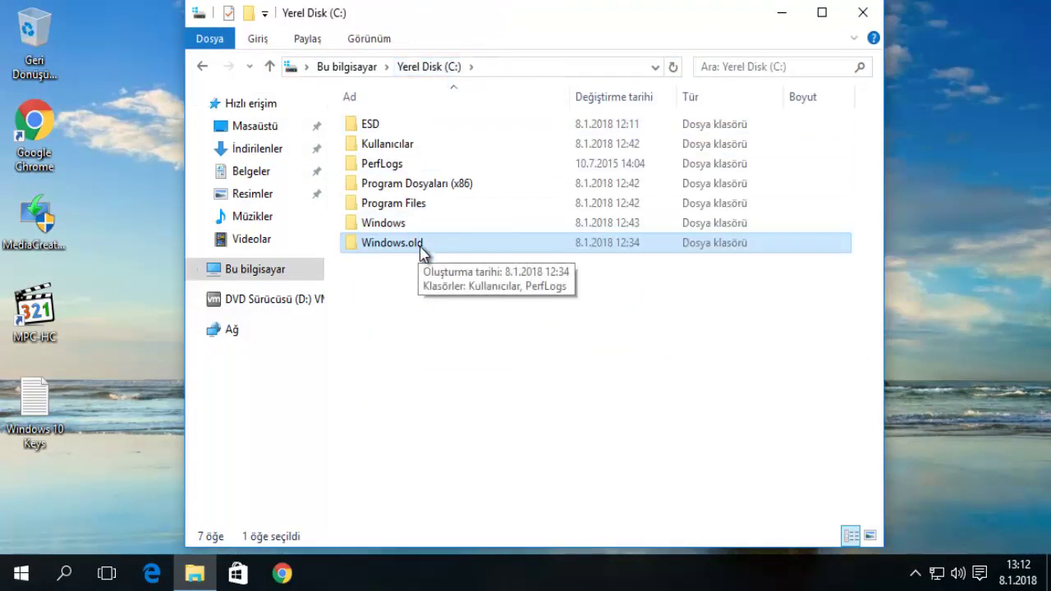
{"action": "left_click", "coordinate": [863, 13]}
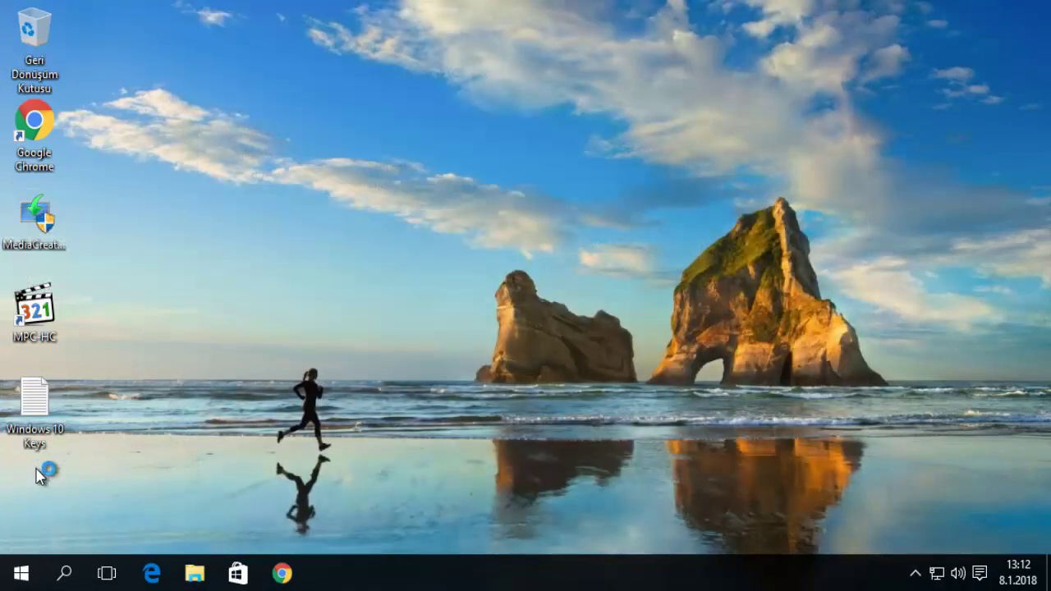
{"action": "left_click", "coordinate": [64, 572]}
{"action": "type", "text": "disk temi"}
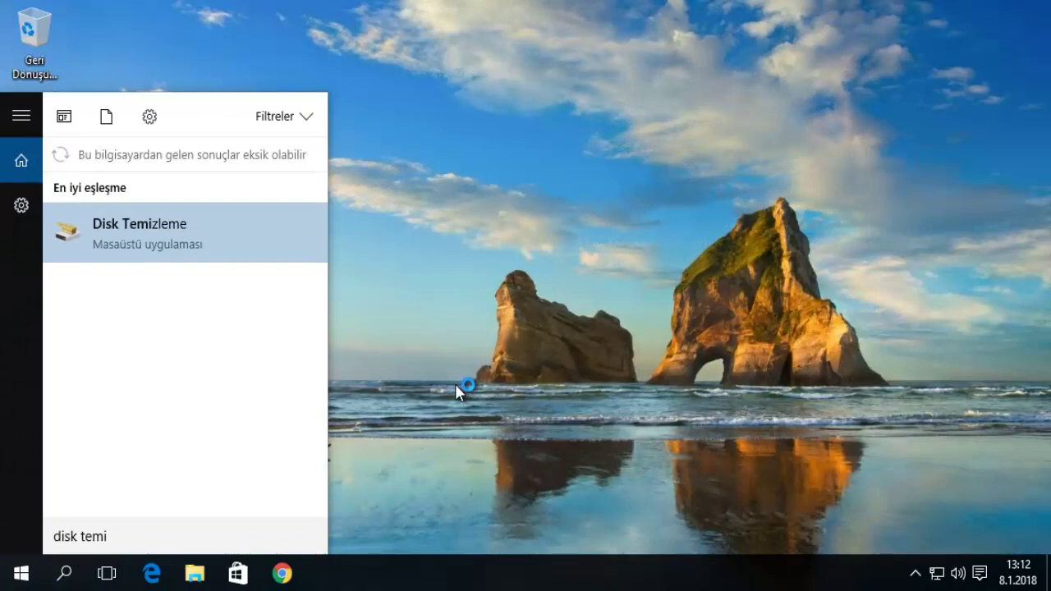
{"action": "left_click", "coordinate": [179, 239]}
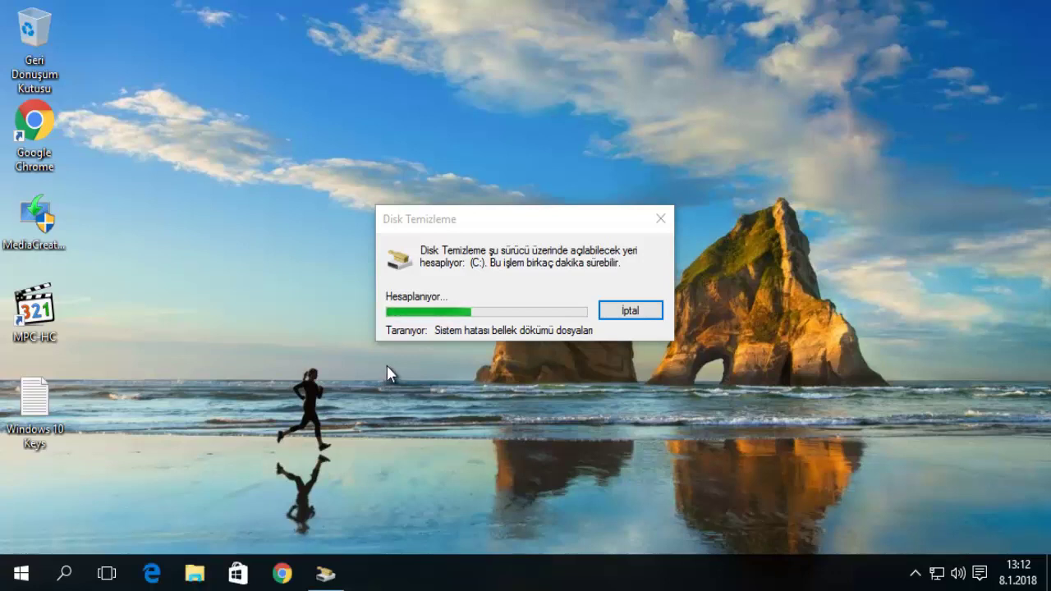
{"action": "left_click", "coordinate": [632, 312]}
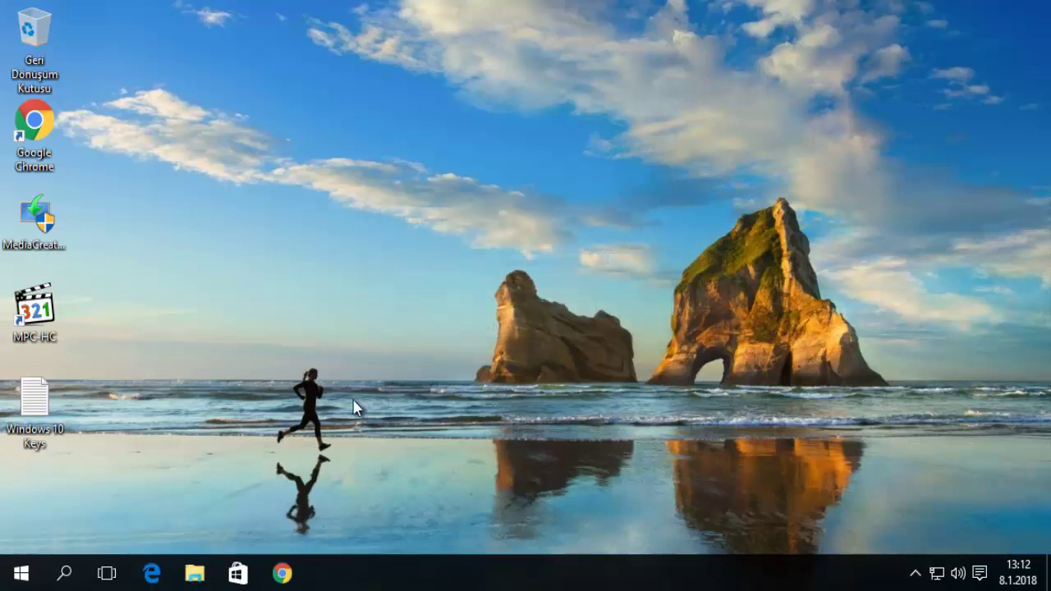
Step: Delete the Windows.old folder from Yerel Disk (C:), confirming the deletion
{"action": "left_click", "coordinate": [194, 572]}
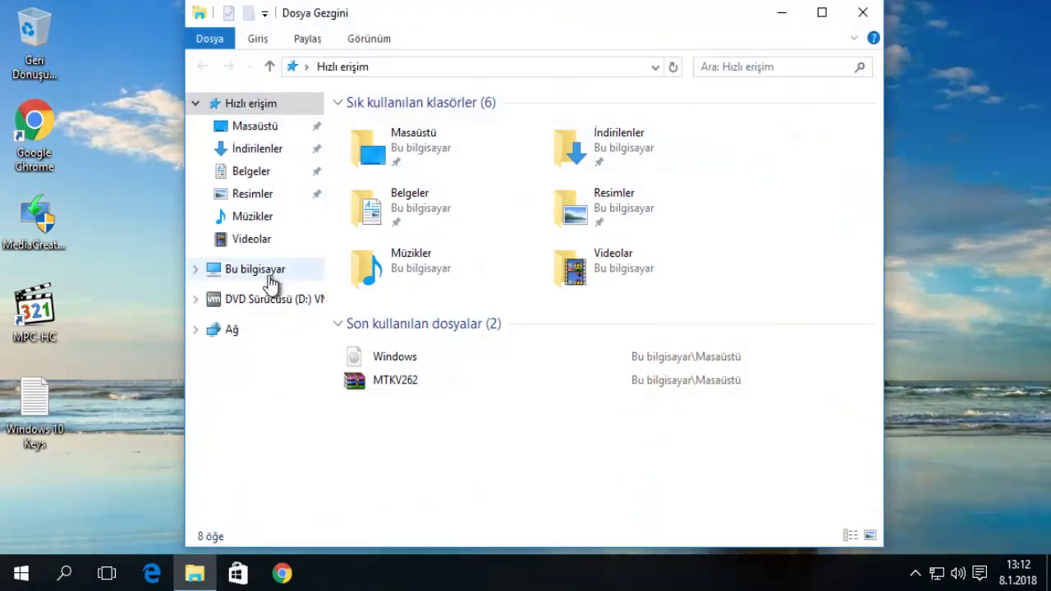
{"action": "left_click", "coordinate": [238, 270]}
{"action": "double_click", "coordinate": [426, 323]}
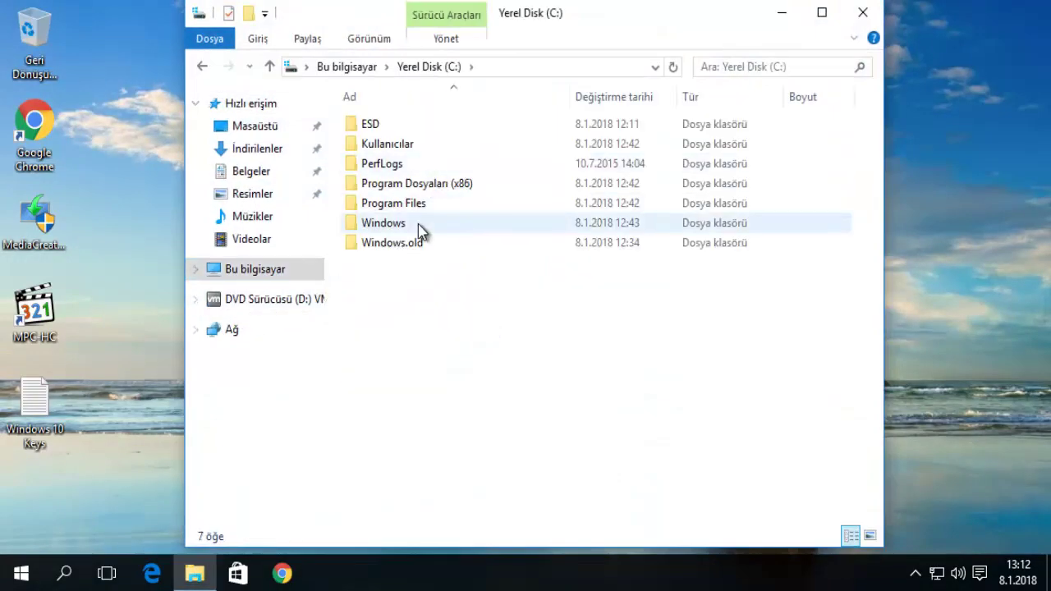
{"action": "left_click", "coordinate": [415, 247]}
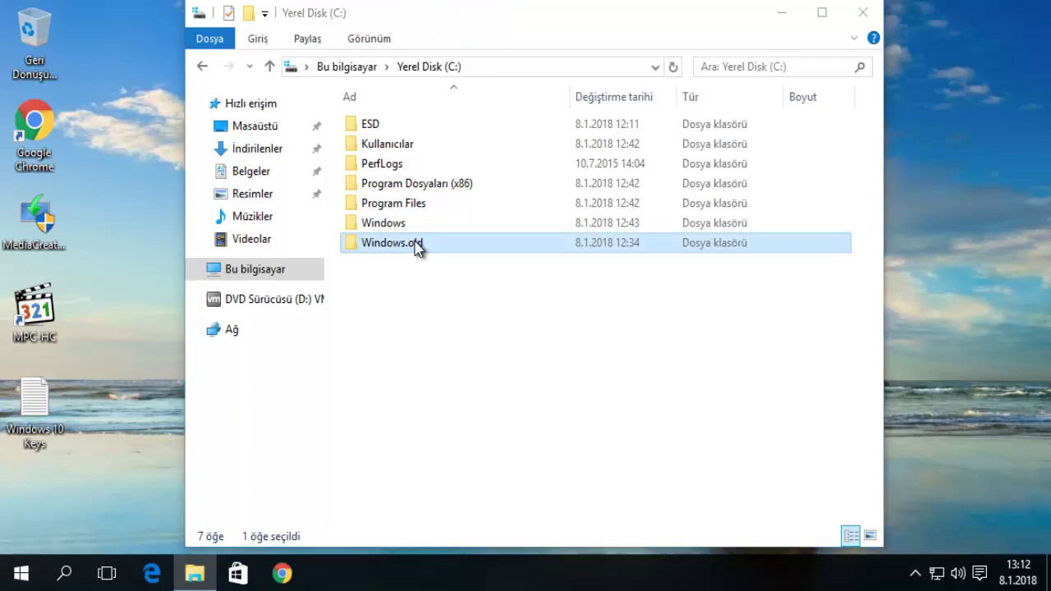
{"action": "key", "text": "Delete"}
{"action": "left_click", "coordinate": [297, 167]}
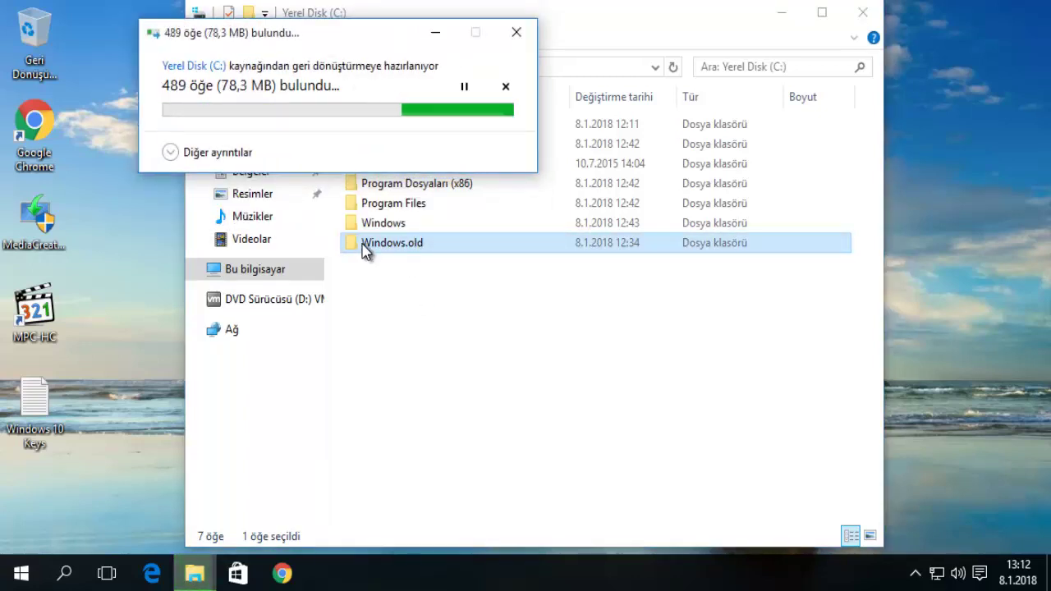
Step: Expand the details of the deletion progress, minimize the progress window, and close the file explorer
{"action": "left_click", "coordinate": [358, 303]}
{"action": "left_click", "coordinate": [182, 33]}
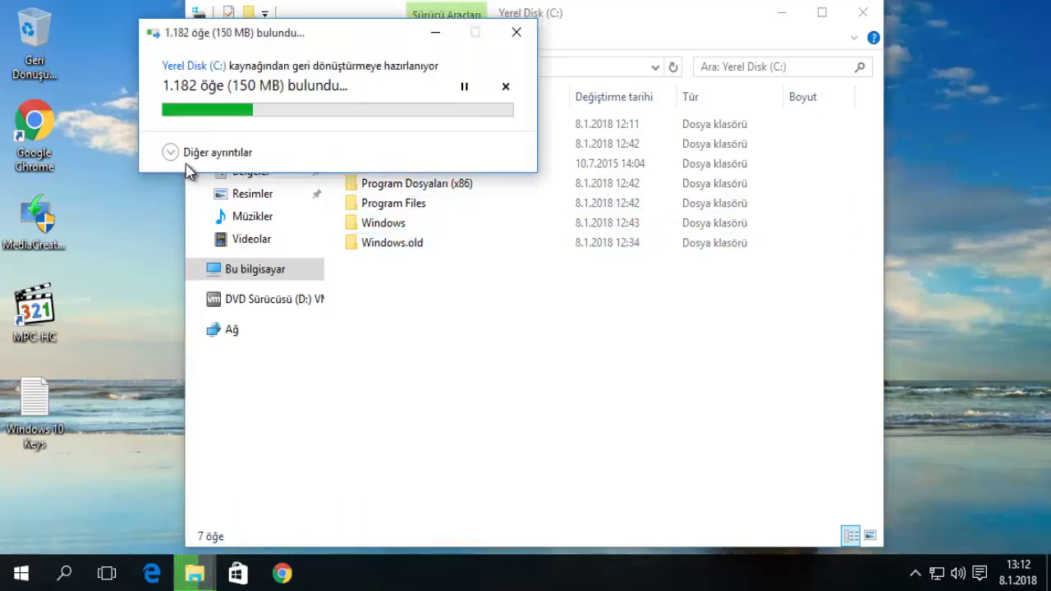
{"action": "left_click", "coordinate": [209, 152]}
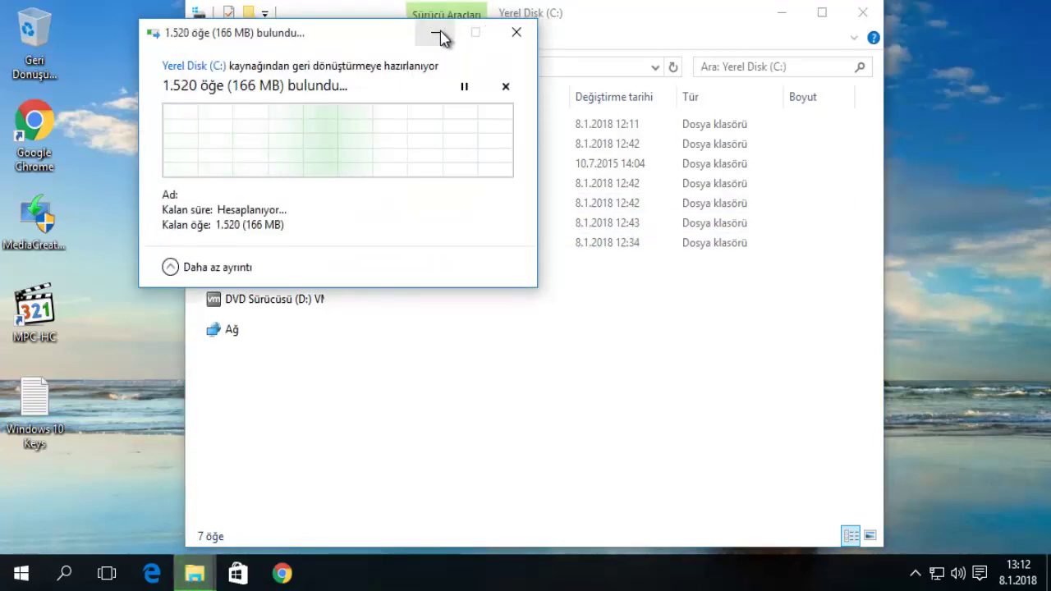
{"action": "left_click", "coordinate": [435, 32]}
{"action": "left_click", "coordinate": [862, 12]}
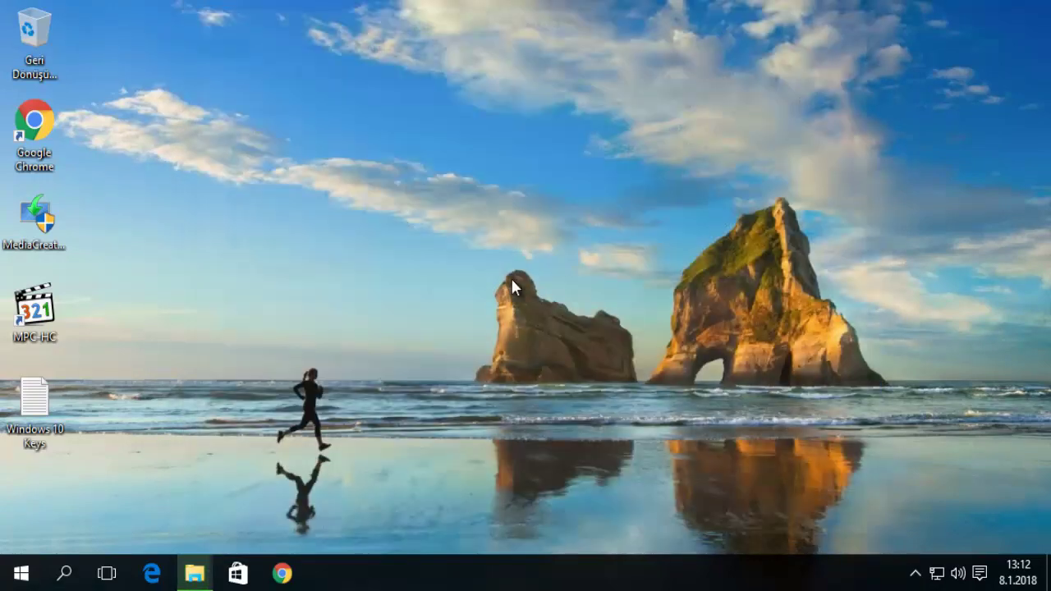
Step: Run winver to check the Windows version, open the Microsoft Yazılım Lisans Koşulları, and highlight its license paragraph
{"action": "left_click", "coordinate": [64, 573]}
{"action": "type", "text": "winve"}
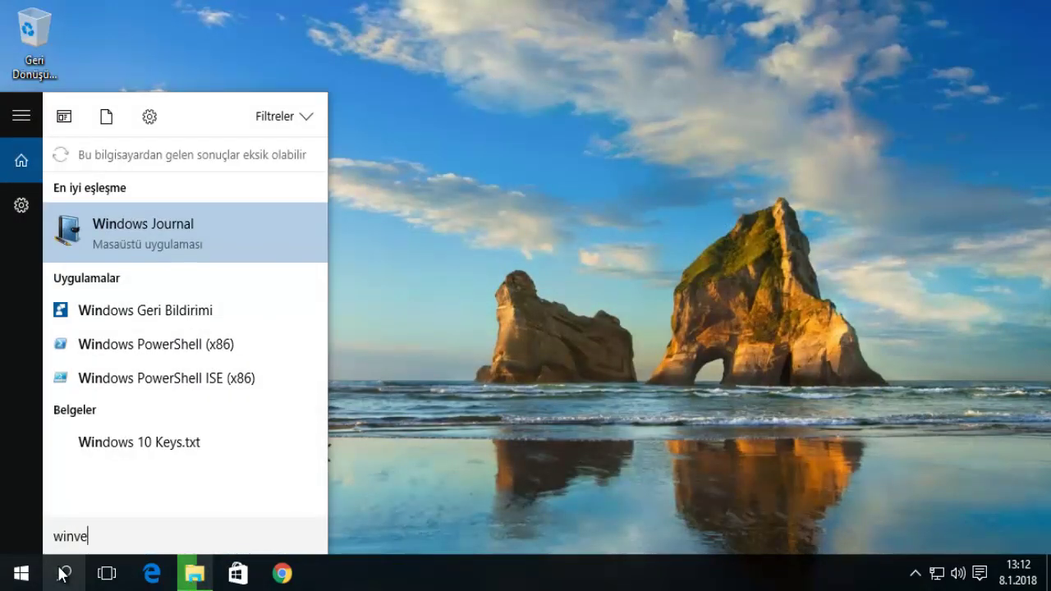
{"action": "type", "text": "r,"}
{"action": "key", "text": "BackSpace"}
{"action": "key", "text": "Return"}
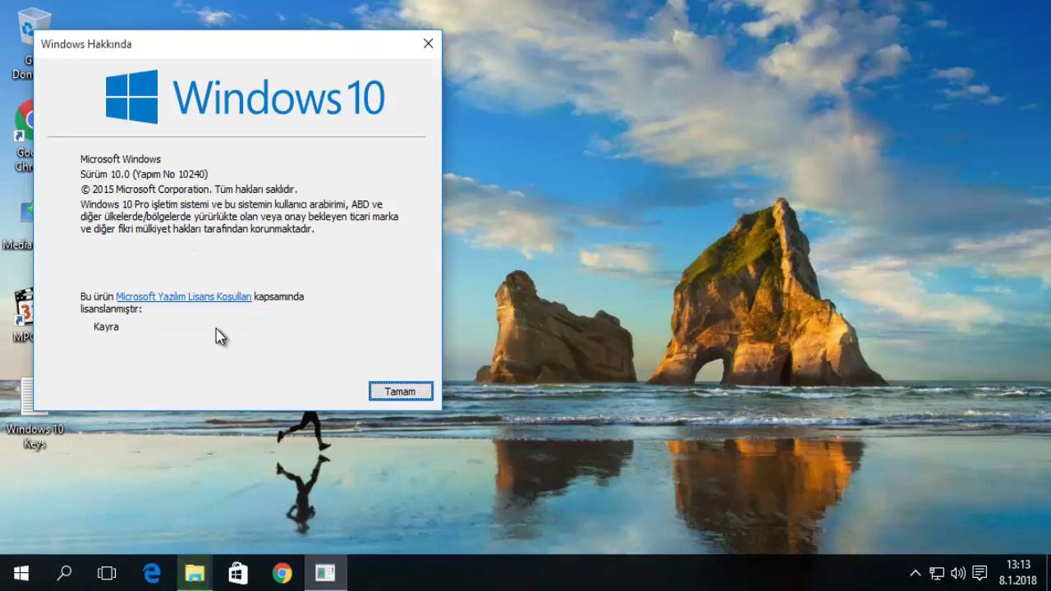
{"action": "left_click", "coordinate": [158, 302]}
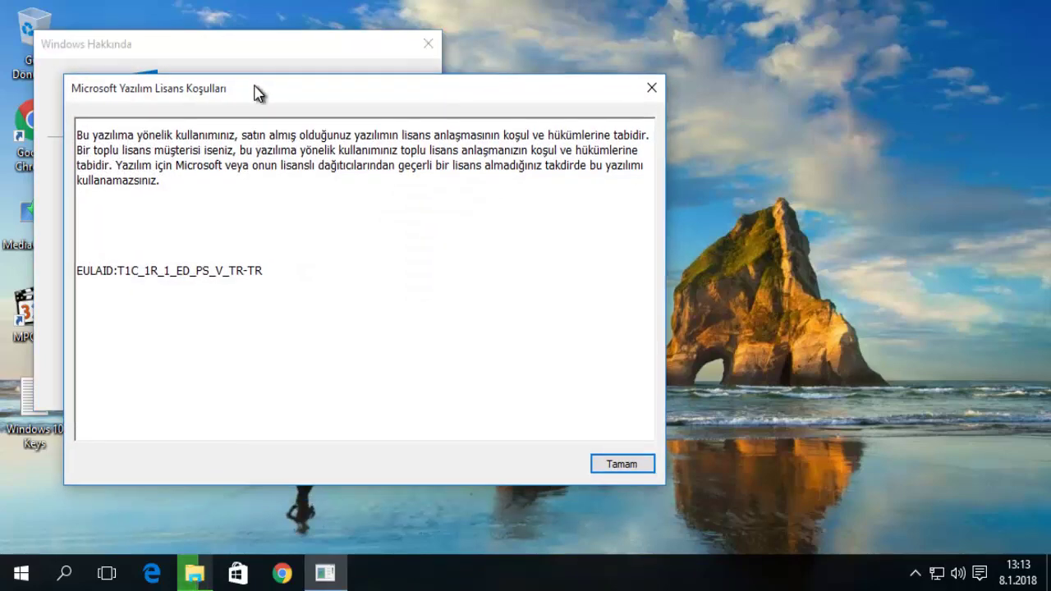
{"action": "left_click_drag", "start_coordinate": [84, 146], "coordinate": [77, 134]}
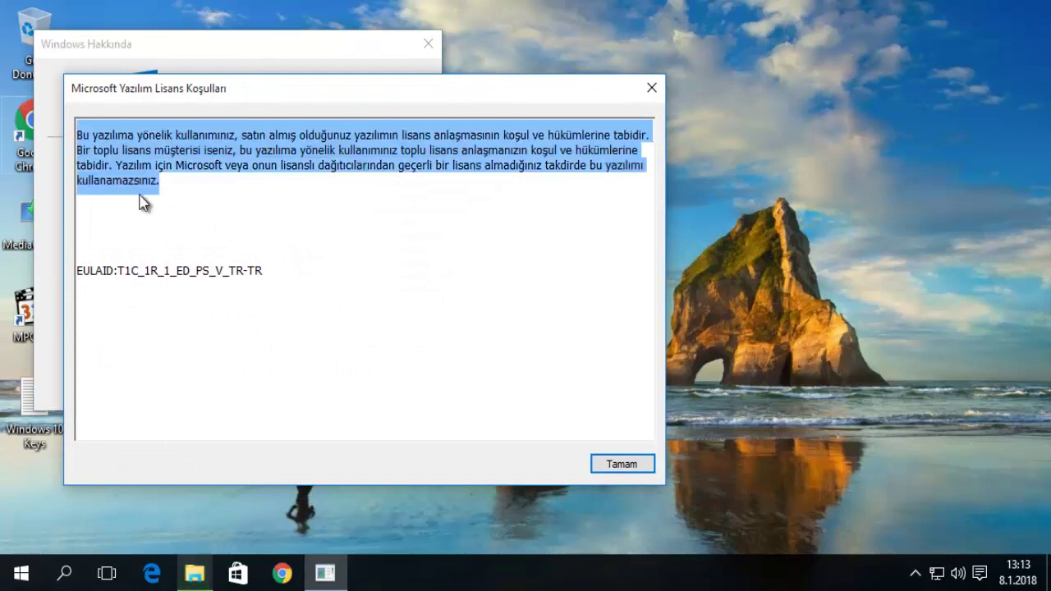
Step: Dismiss the license terms and the Windows Hakkında window, and cancel the blocked deletion of Windows.old
{"action": "left_click", "coordinate": [621, 466]}
{"action": "left_click", "coordinate": [409, 394]}
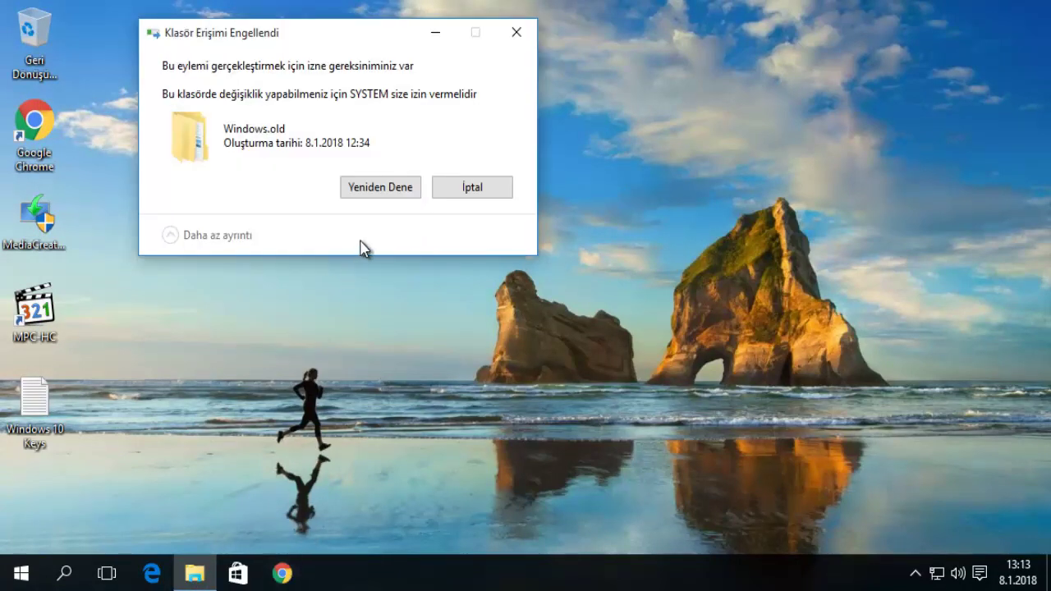
{"action": "left_click", "coordinate": [484, 194]}
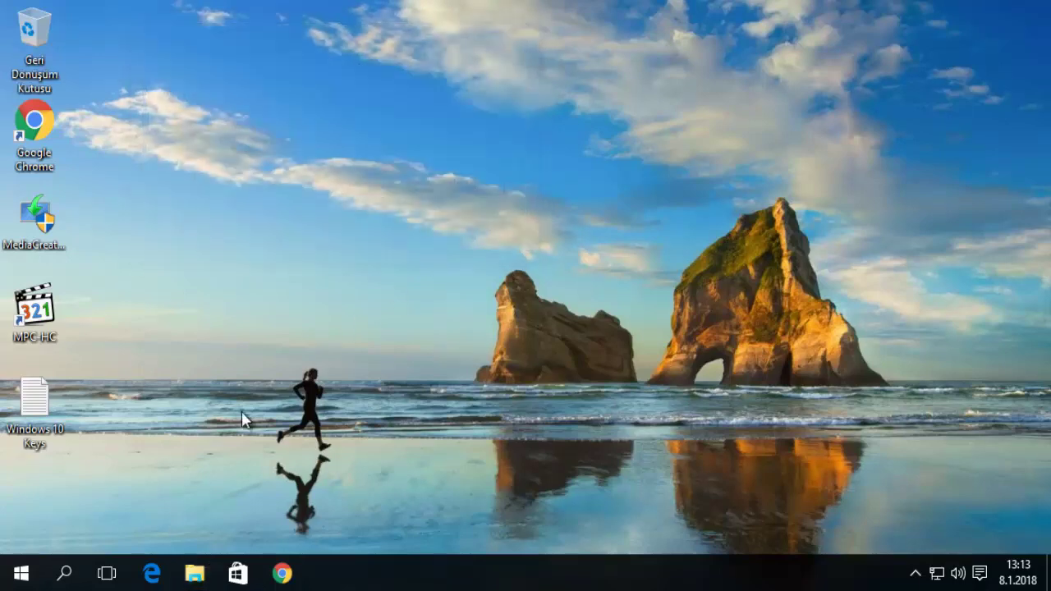
Step: Locate the Windows.old folder on Yerel Disk (C:) in the file explorer and open its properties
{"action": "key", "text": "super+e"}
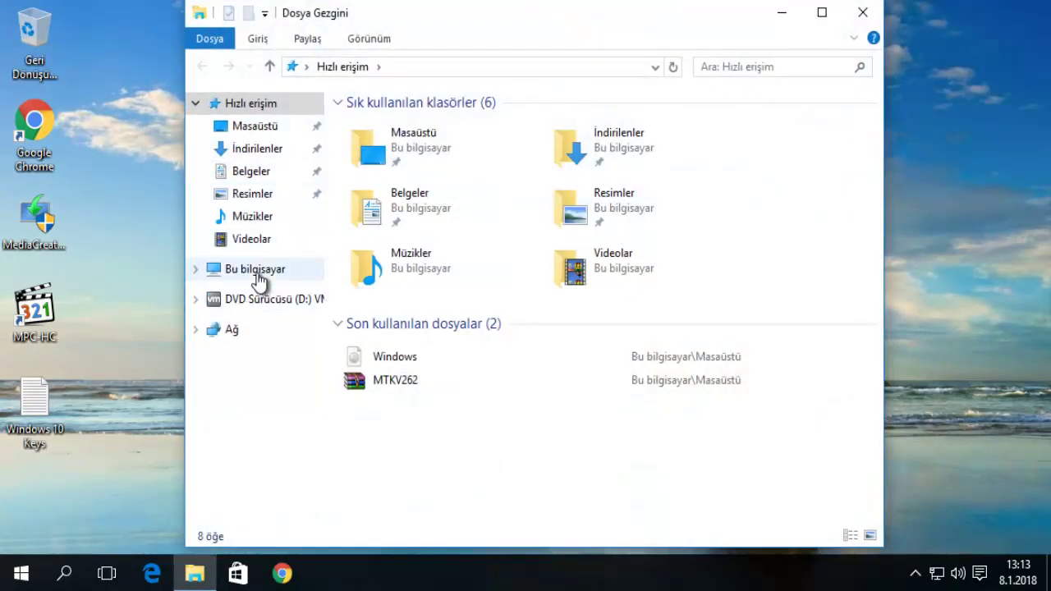
{"action": "left_click", "coordinate": [250, 269]}
{"action": "left_click", "coordinate": [483, 329]}
{"action": "double_click", "coordinate": [483, 328]}
{"action": "left_click", "coordinate": [392, 243]}
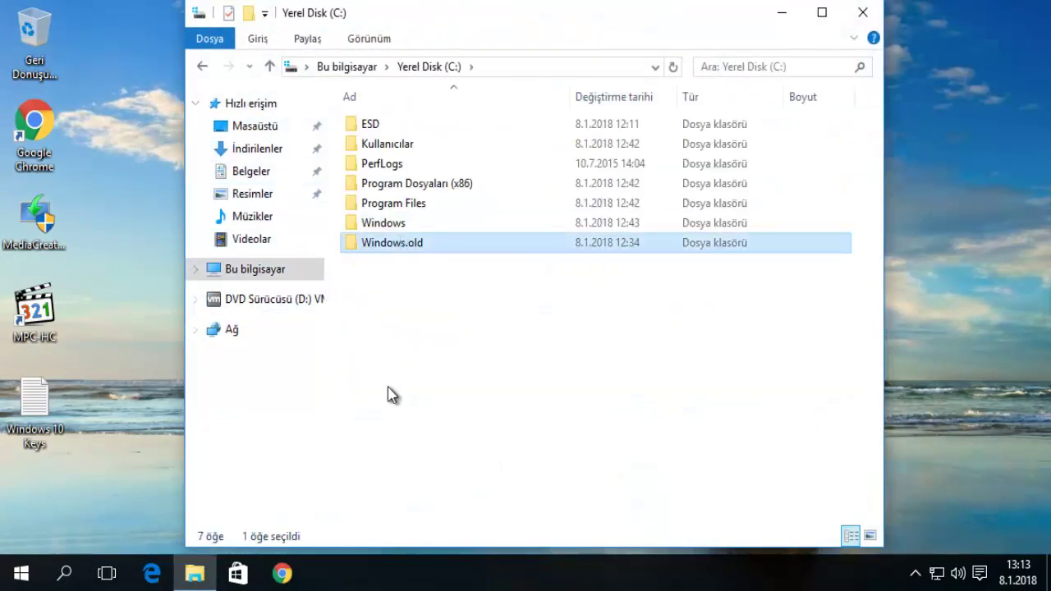
{"action": "right_click", "coordinate": [416, 243]}
{"action": "left_click", "coordinate": [439, 537]}
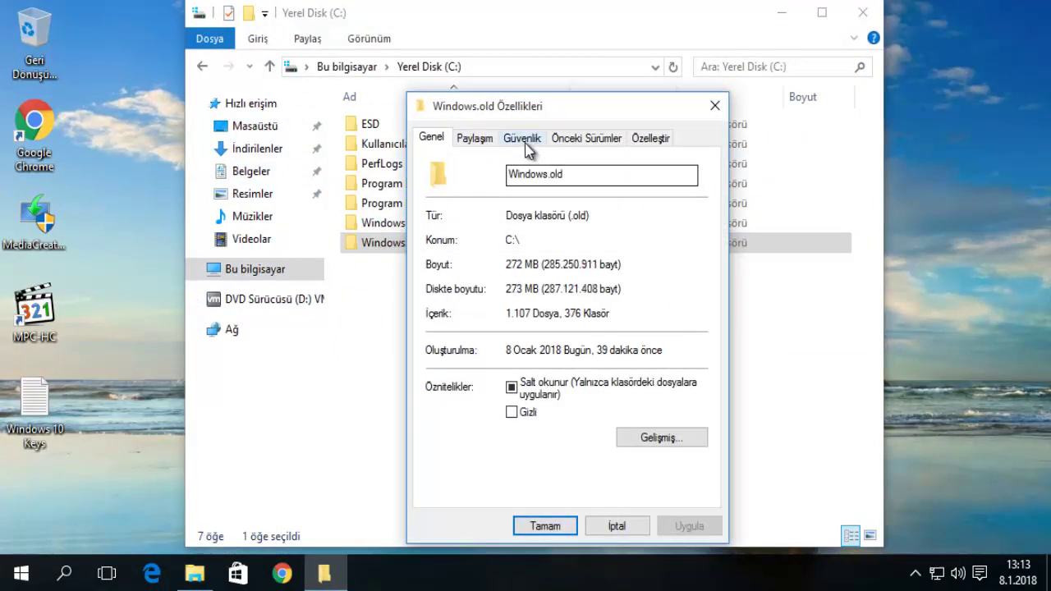
Step: Open the advanced security settings of Windows.old, view the Denetim entries, and start changing the folder's owner
{"action": "left_click", "coordinate": [524, 138]}
{"action": "left_click", "coordinate": [673, 456]}
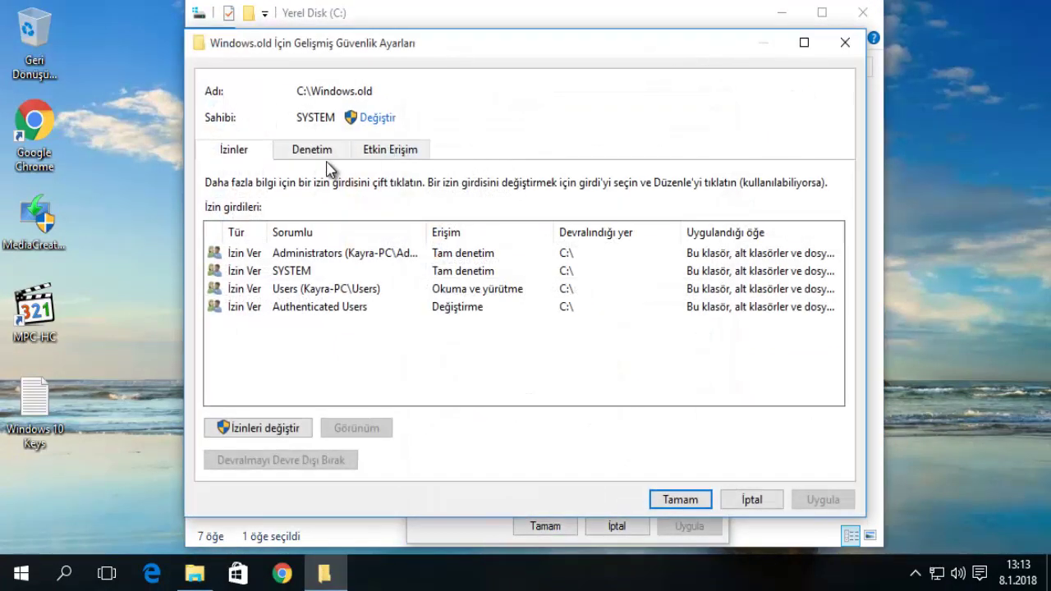
{"action": "left_click", "coordinate": [316, 150]}
{"action": "left_click", "coordinate": [234, 149]}
{"action": "left_click", "coordinate": [376, 118]}
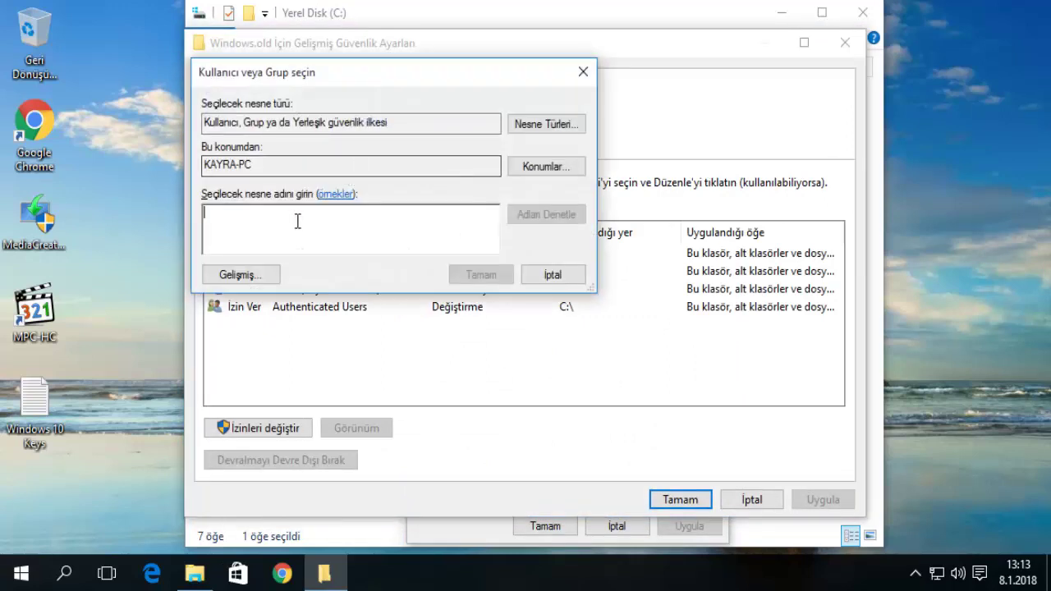
Step: Try to select Administrators as the new owner of the Windows.old folder
{"action": "type", "text": "Adminis"}
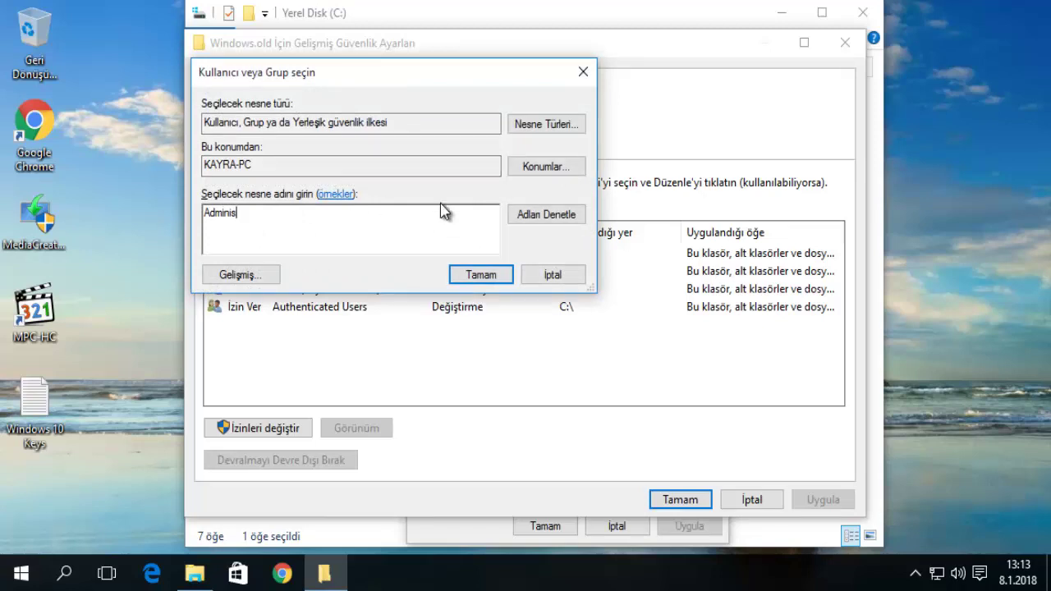
{"action": "left_click", "coordinate": [563, 214]}
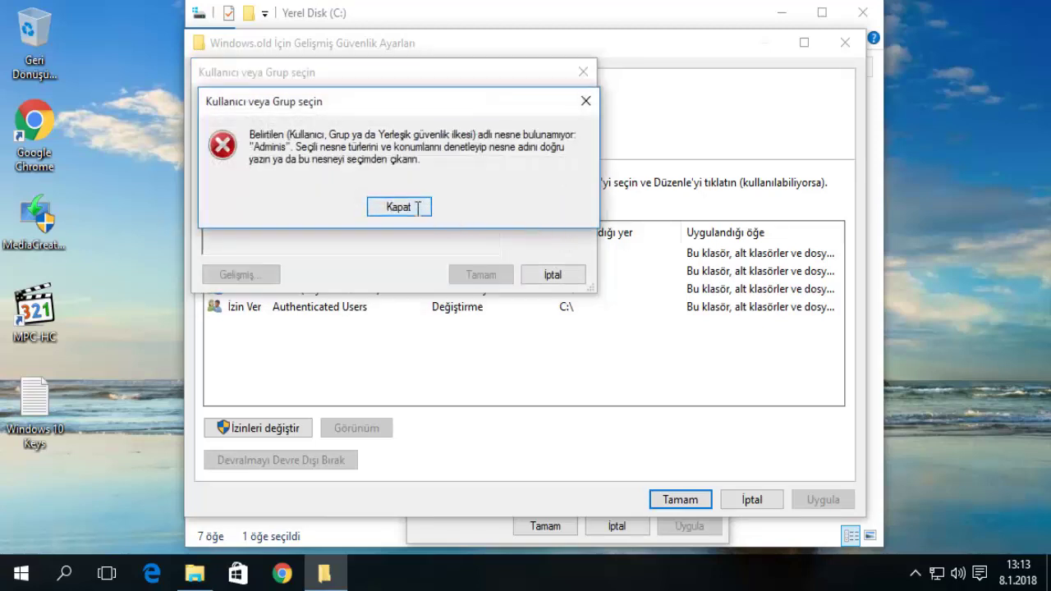
{"action": "left_click", "coordinate": [417, 206]}
{"action": "type", "text": "trat"}
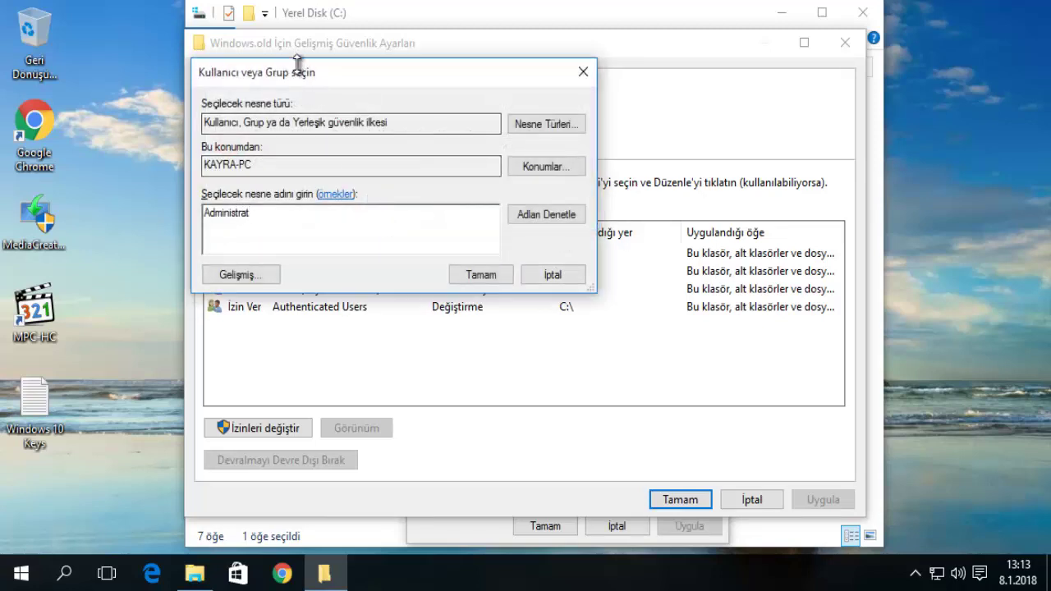
{"action": "left_click_drag", "start_coordinate": [300, 79], "coordinate": [334, 147]}
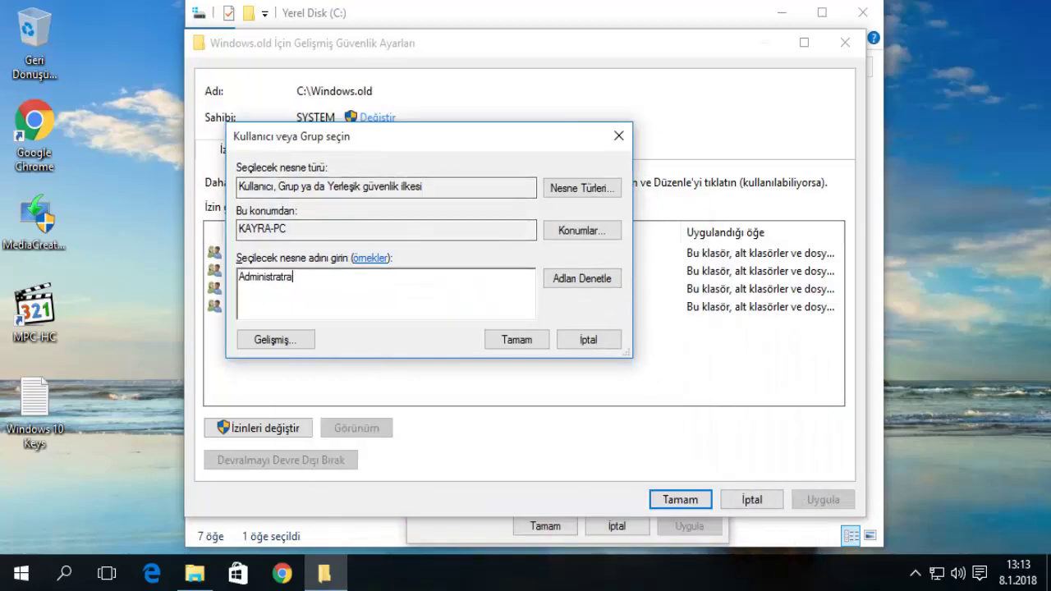
{"action": "type", "text": "rators"}
{"action": "key", "text": "Return"}
{"action": "left_click", "coordinate": [411, 271]}
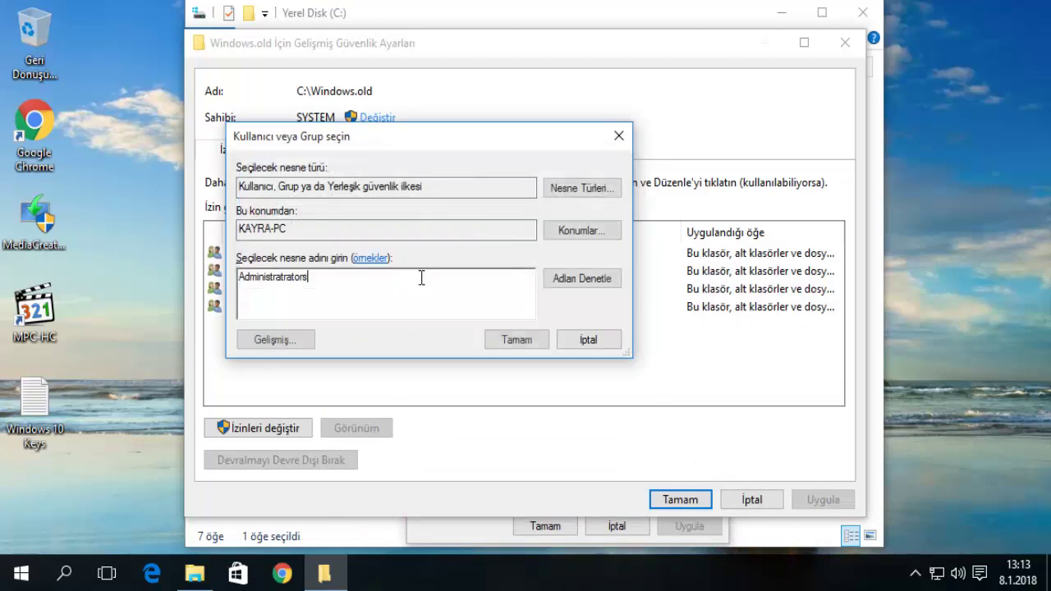
Step: Set the computer's user account as the new owner, checking the name, and include subcontainers and objects in the ownership change
{"action": "left_click_drag", "start_coordinate": [485, 279], "coordinate": [187, 282]}
{"action": "type", "text": "Kayr"}
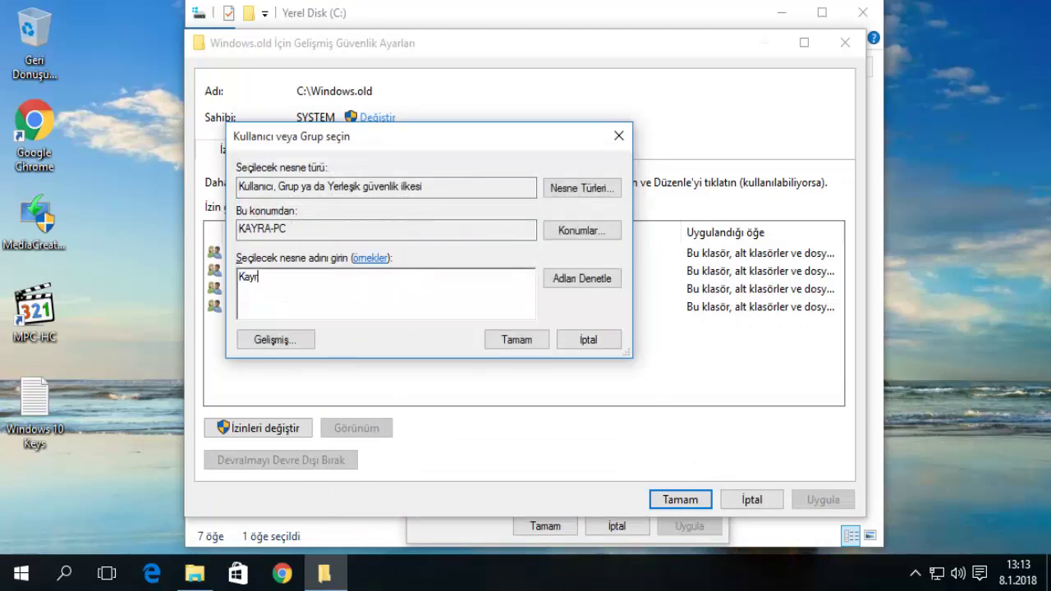
{"action": "type", "text": "a"}
{"action": "left_click", "coordinate": [609, 280]}
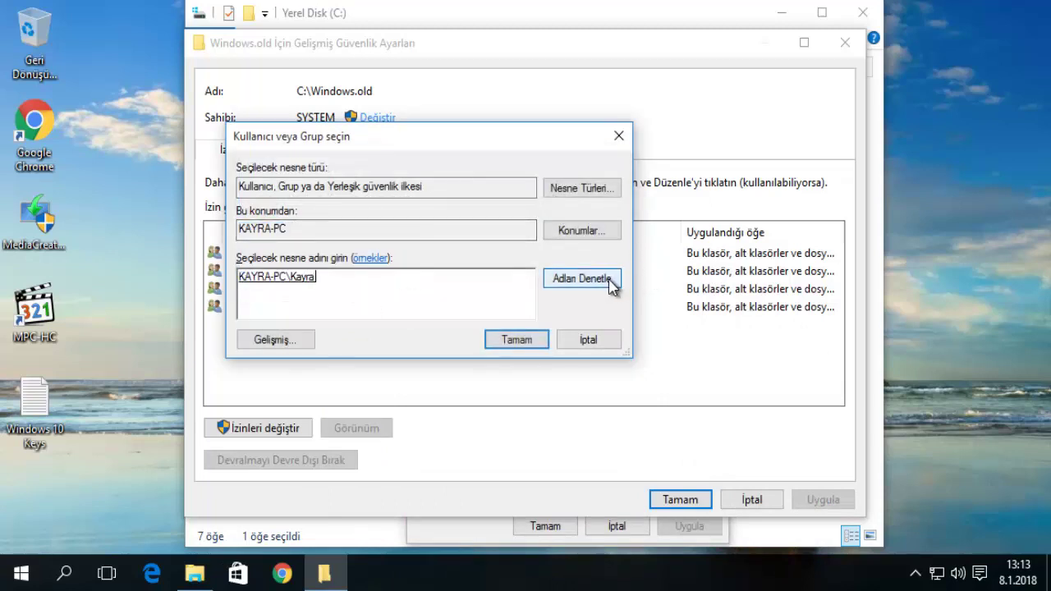
{"action": "left_click", "coordinate": [516, 340]}
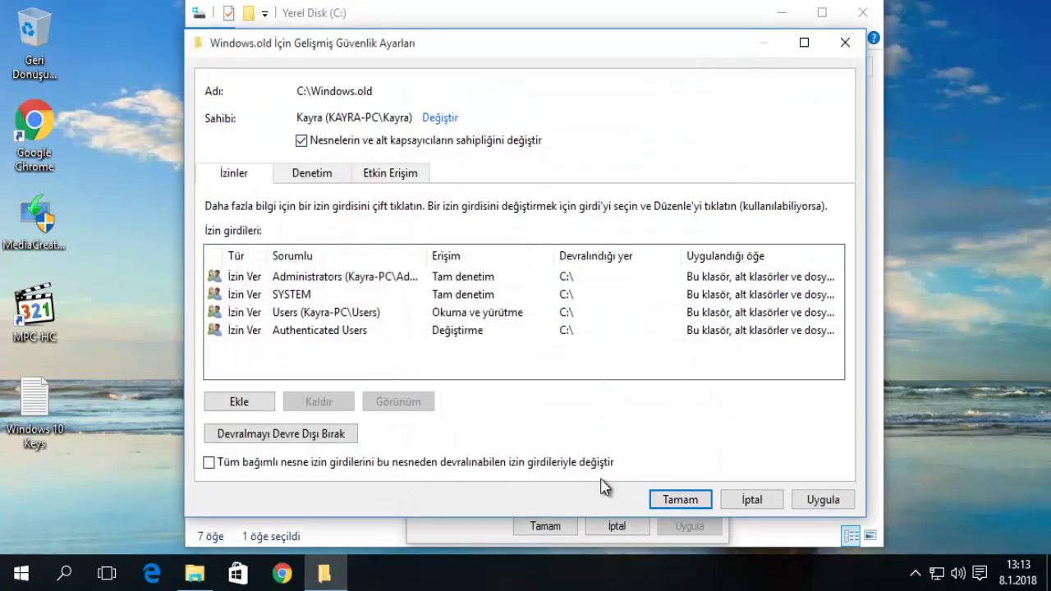
Step: Enable replacing all child object permission entries, apply the Windows.old ownership change, and agree to replace permissions with full control
{"action": "left_click", "coordinate": [678, 500]}
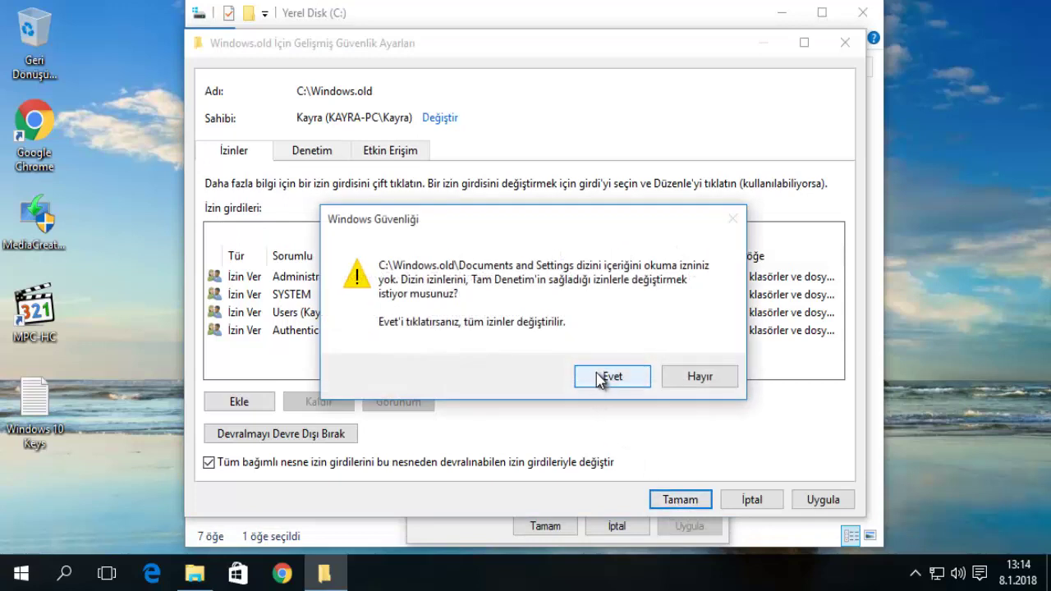
{"action": "left_click", "coordinate": [608, 375]}
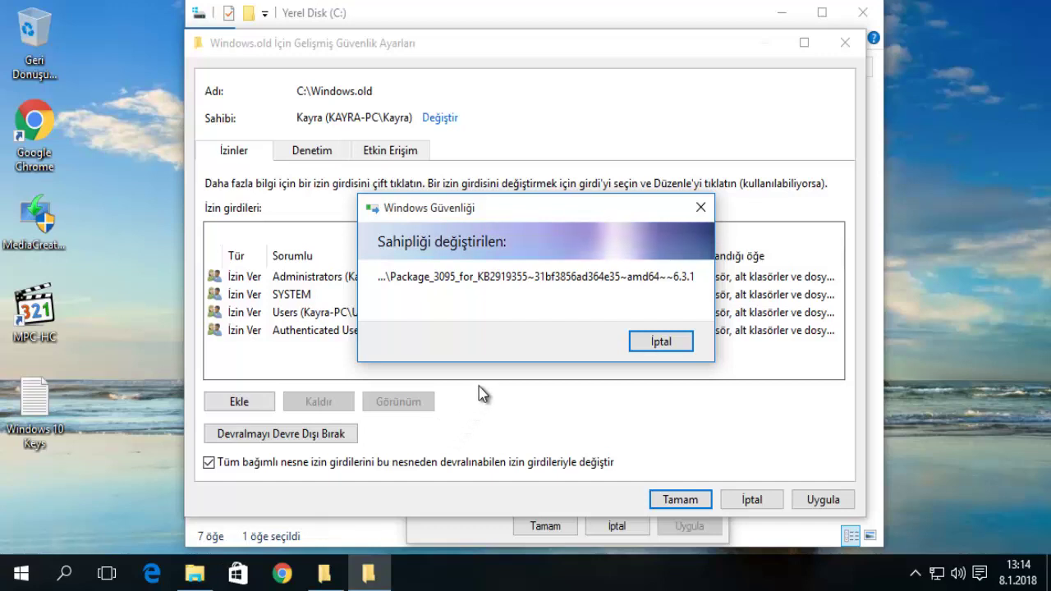
{"action": "mouse_move", "coordinate": [584, 218]}
{"action": "left_mouse_down"}
{"action": "mouse_move", "coordinate": [608, 215]}
{"action": "mouse_move", "coordinate": [577, 217]}
{"action": "left_mouse_up"}
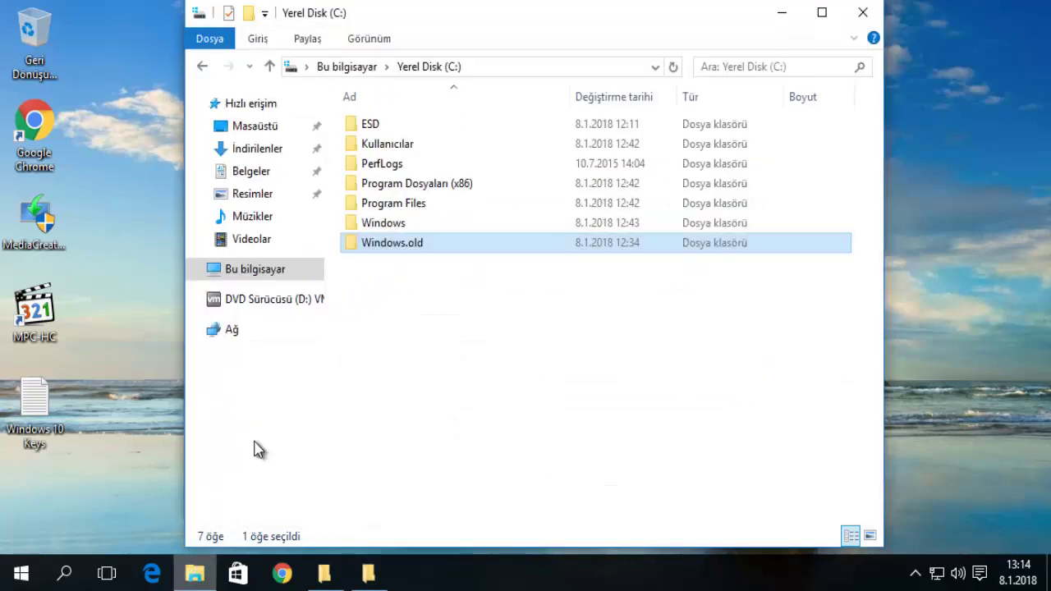
Step: Check the free space of Yerel Disk (C:) under Bu bilgisayar and close the file explorer
{"action": "left_click", "coordinate": [271, 271]}
{"action": "left_click", "coordinate": [388, 328]}
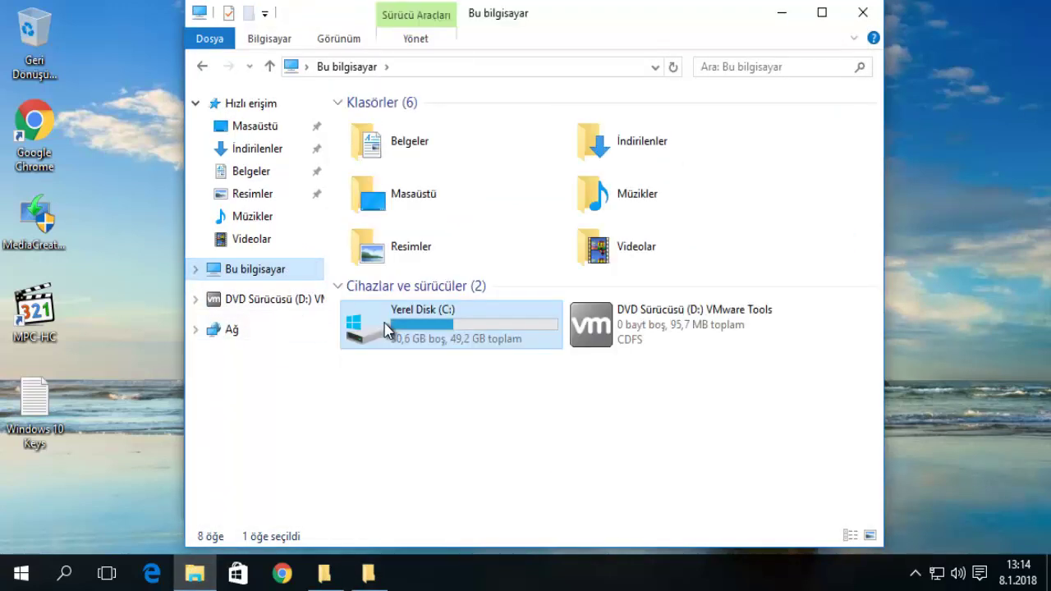
{"action": "left_click", "coordinate": [484, 430]}
{"action": "left_click", "coordinate": [421, 342]}
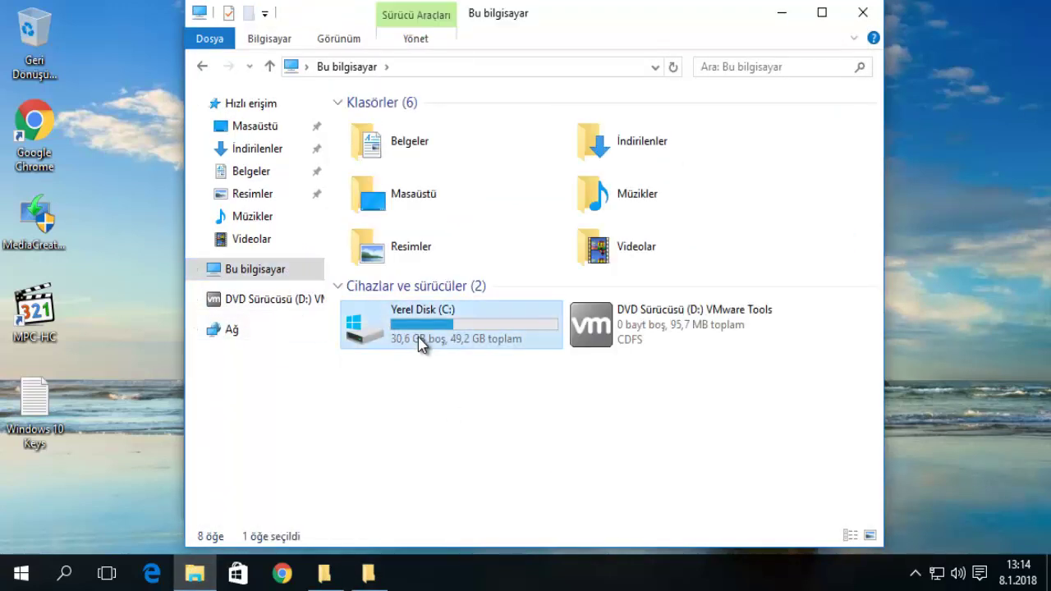
{"action": "left_click", "coordinate": [871, 18]}
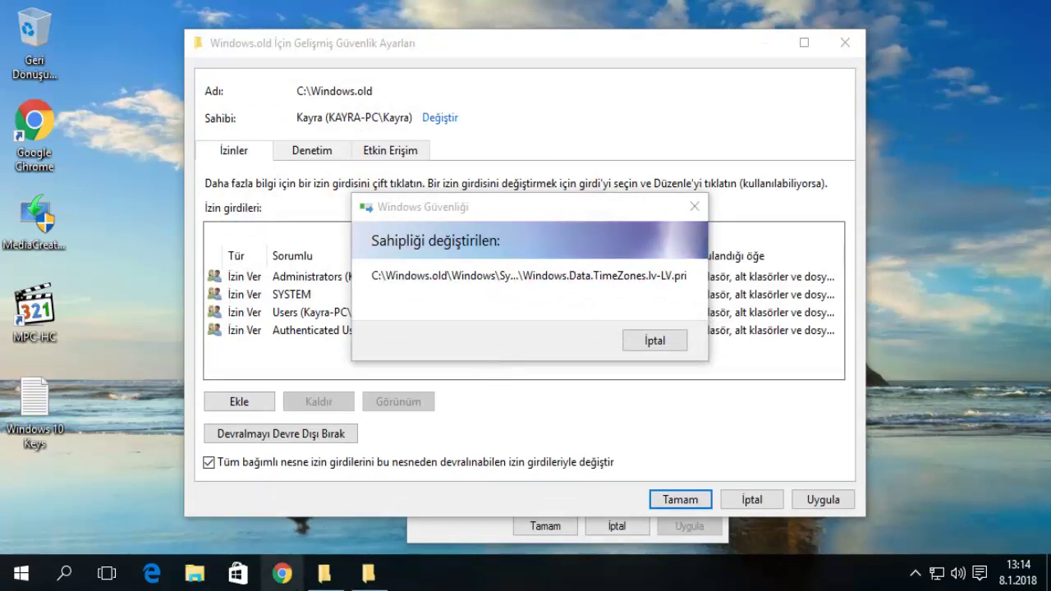
{"action": "mouse_move", "coordinate": [874, 547]}
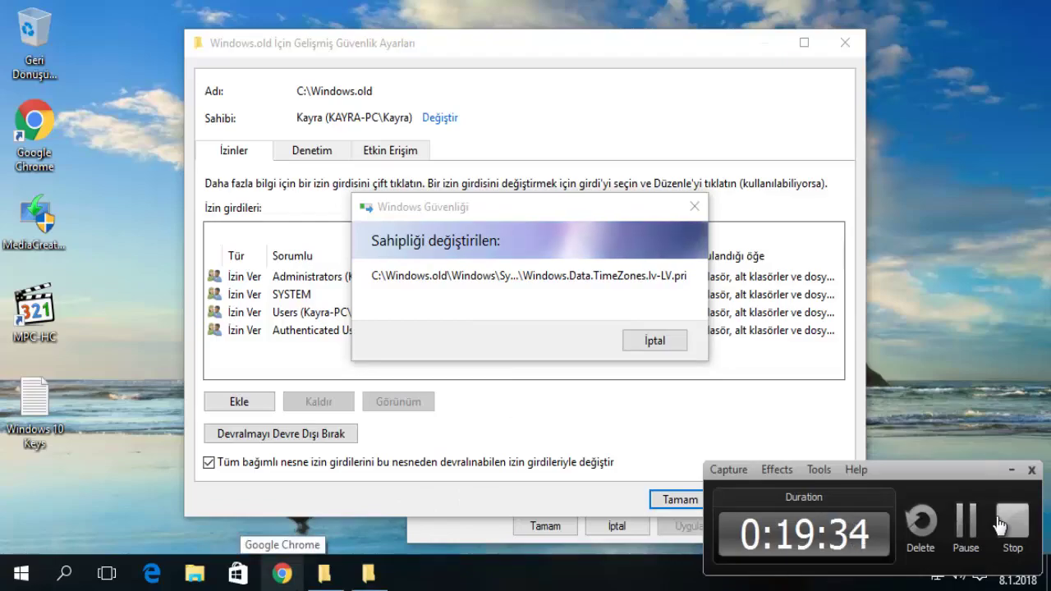